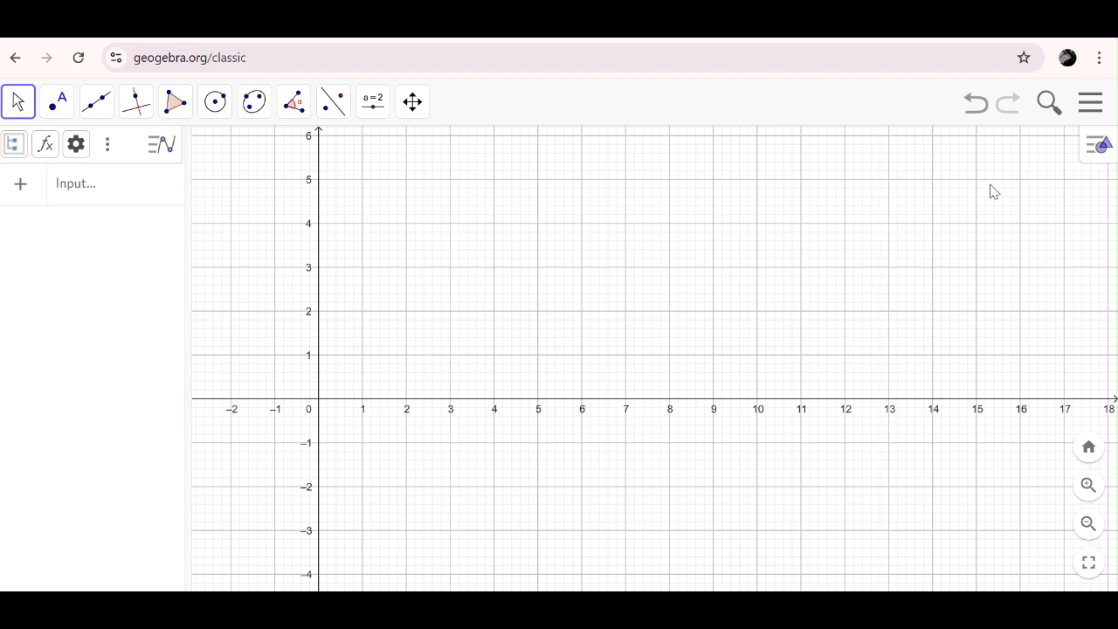
- Show the 3D Graphics view alongside the Algebra and 2D Graphics views
click(1091, 105)
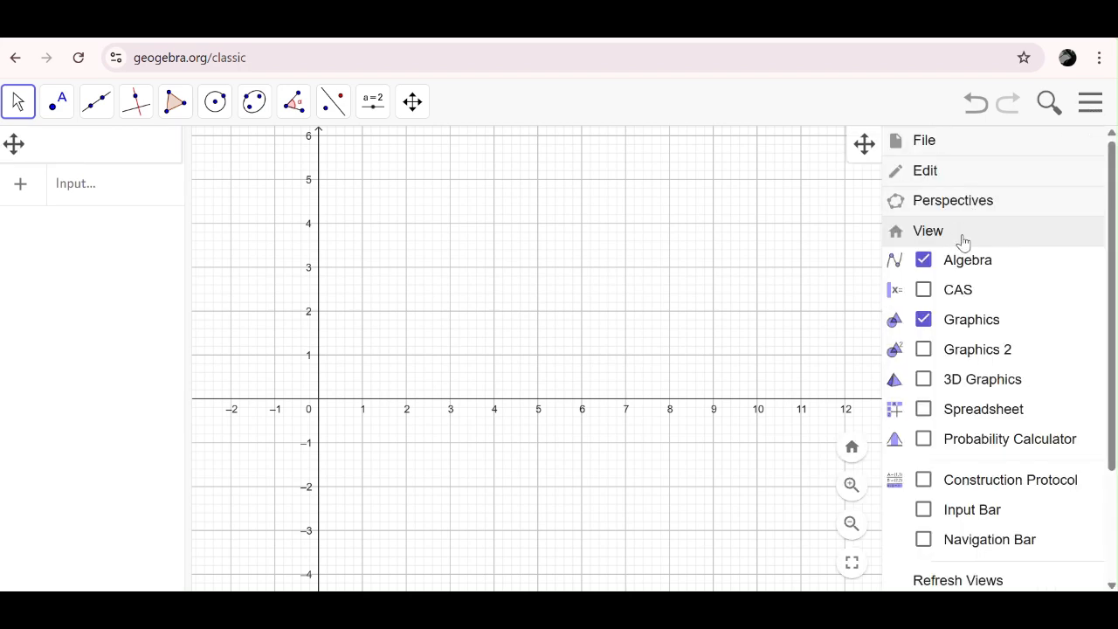
click(926, 383)
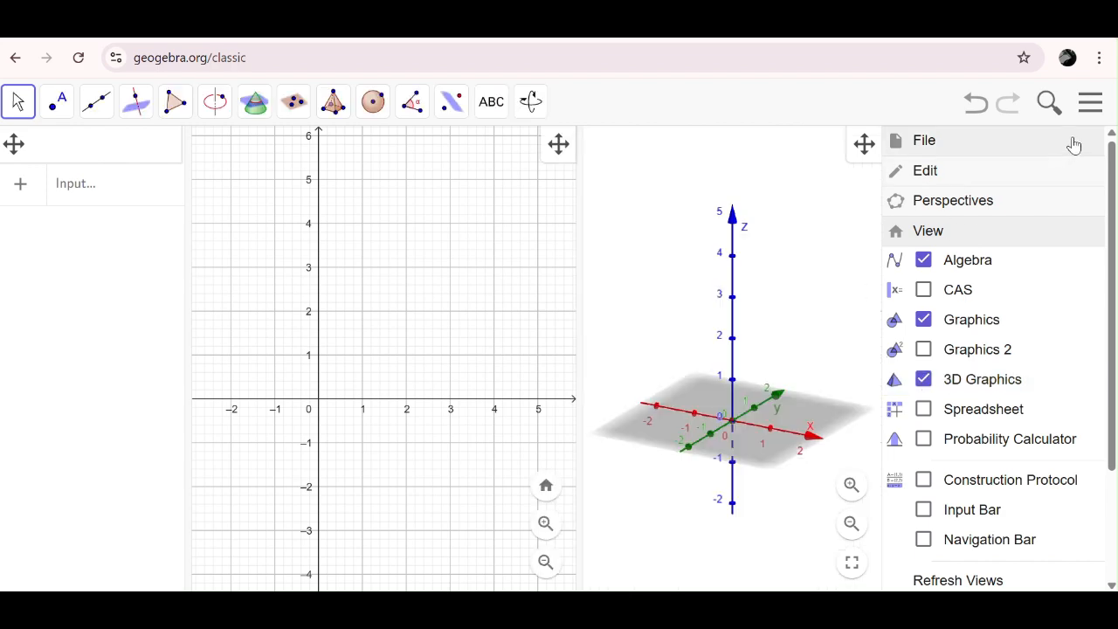
click(1089, 100)
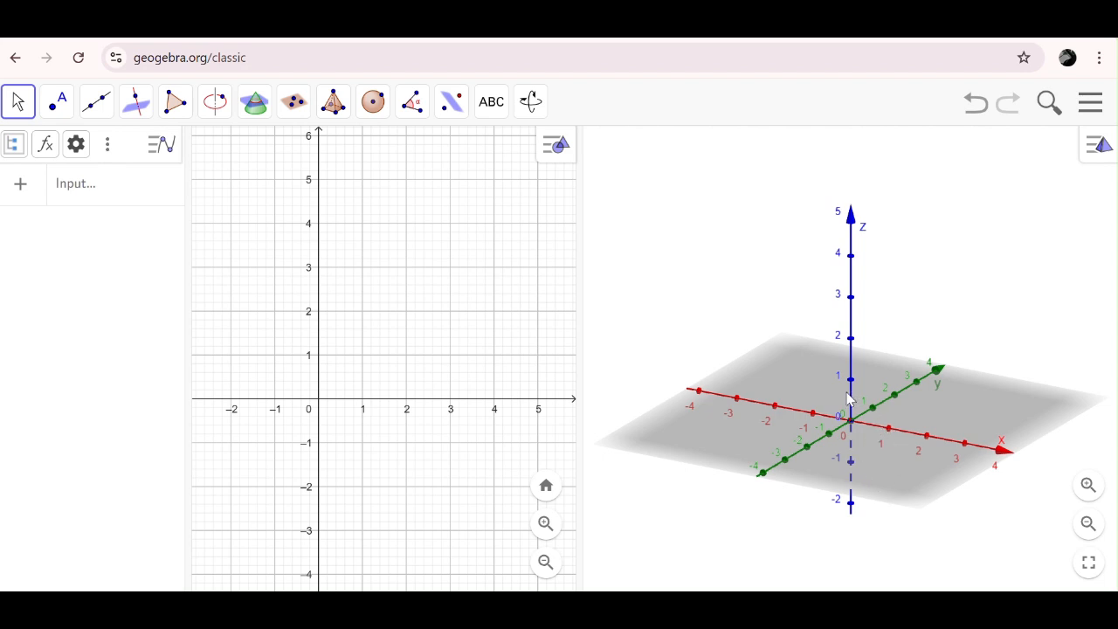
- Shift the 3D view's coordinate system and rotate it so the x-axis runs nearly horizontally across the view
click(530, 103)
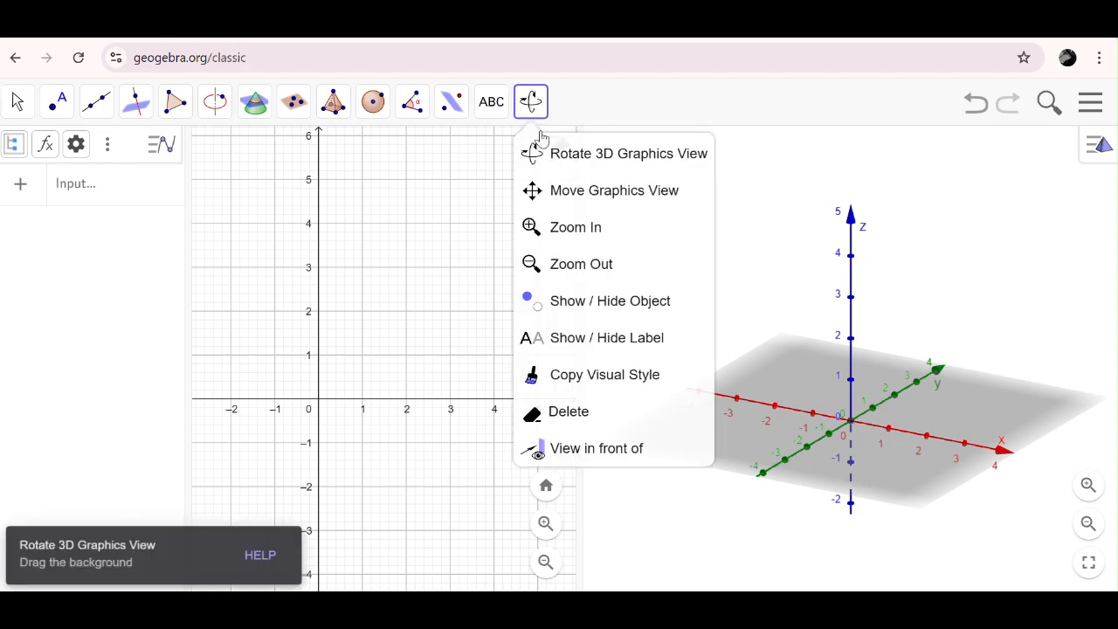
click(627, 192)
drag(849, 423, 783, 407)
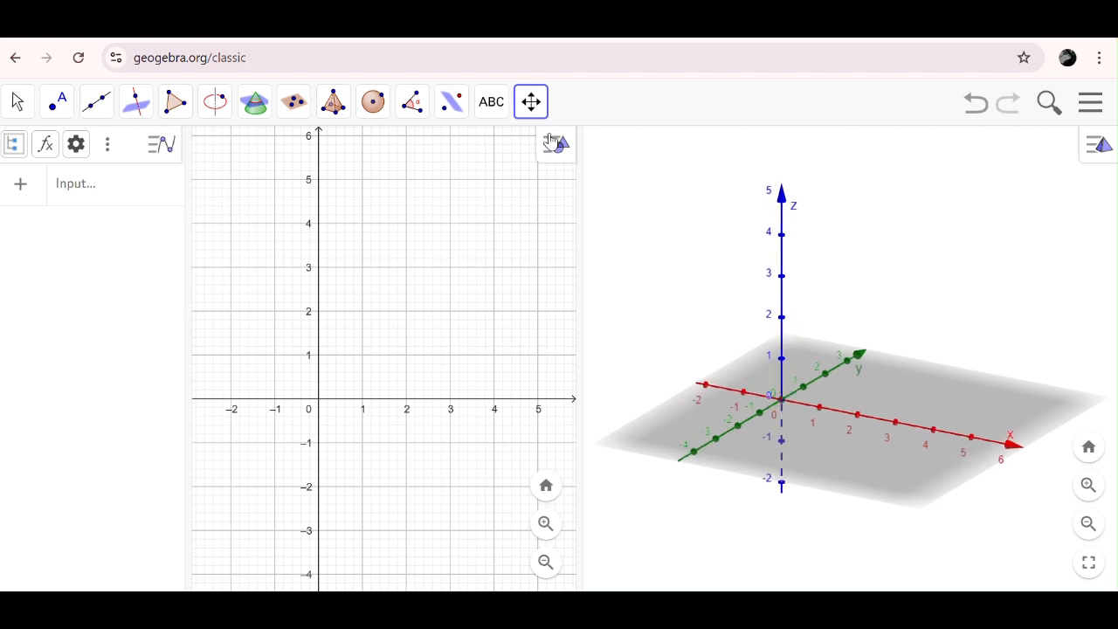
mouse_move(780, 406)
mouse_down()
mouse_move(778, 433)
mouse_move(785, 410)
mouse_move(772, 405)
mouse_up()
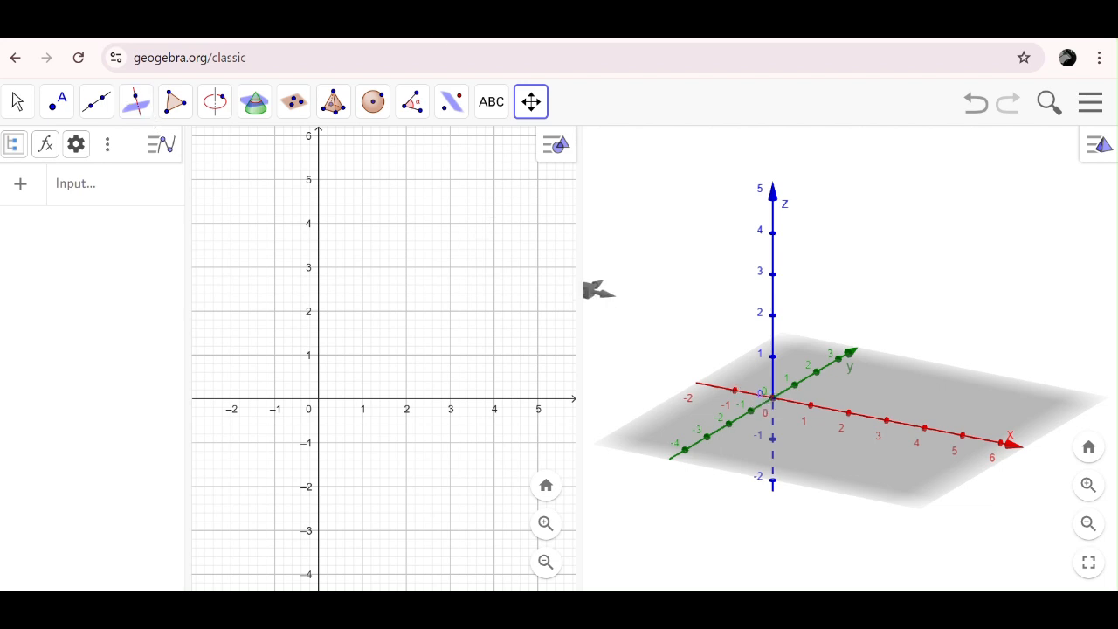
click(464, 36)
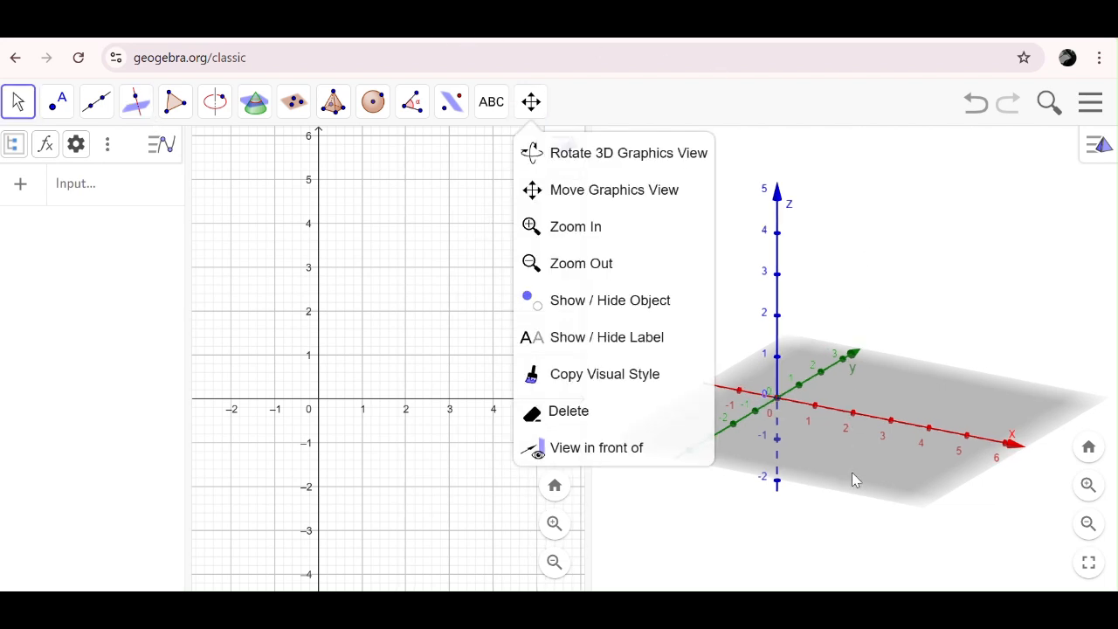
click(846, 504)
drag(878, 482, 913, 483)
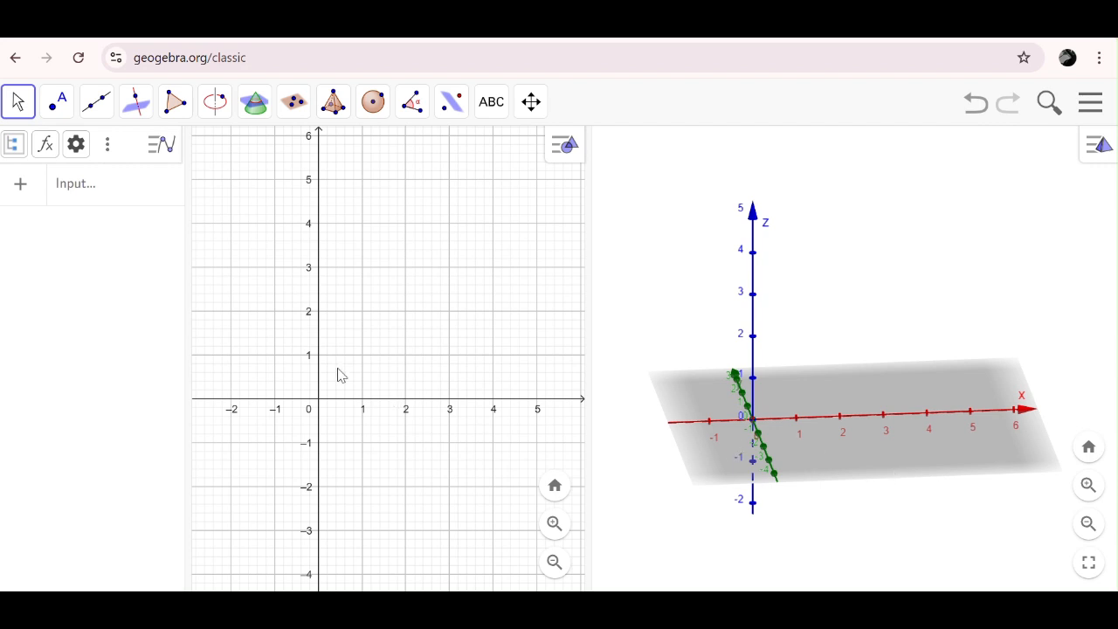
- Place a point at the origin of the 2D graphics view, on the intersection of the axes
click(54, 105)
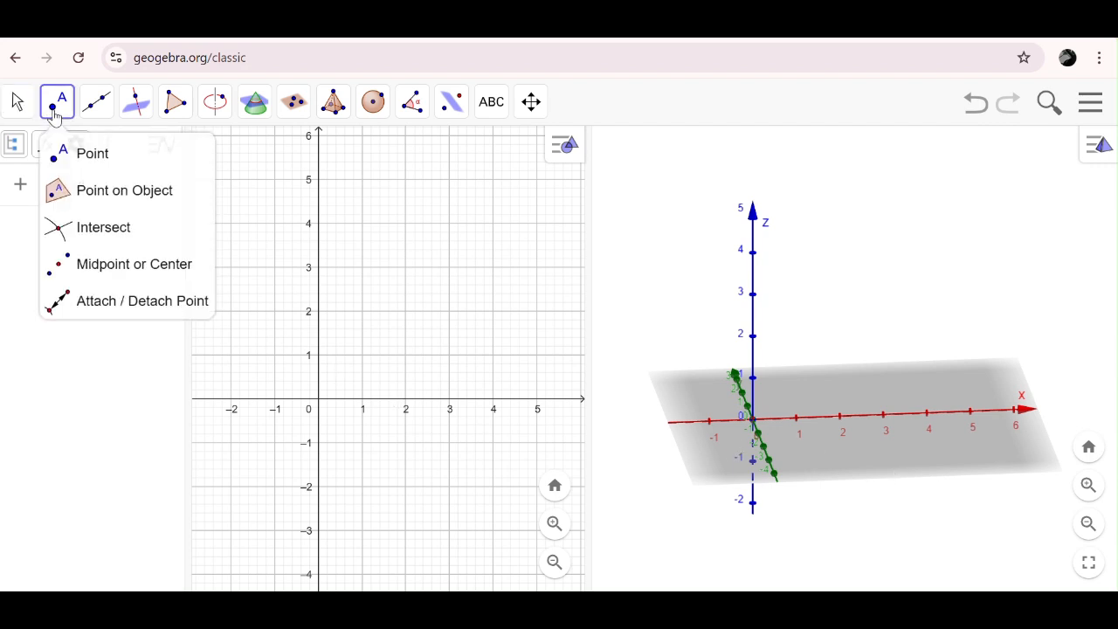
click(85, 153)
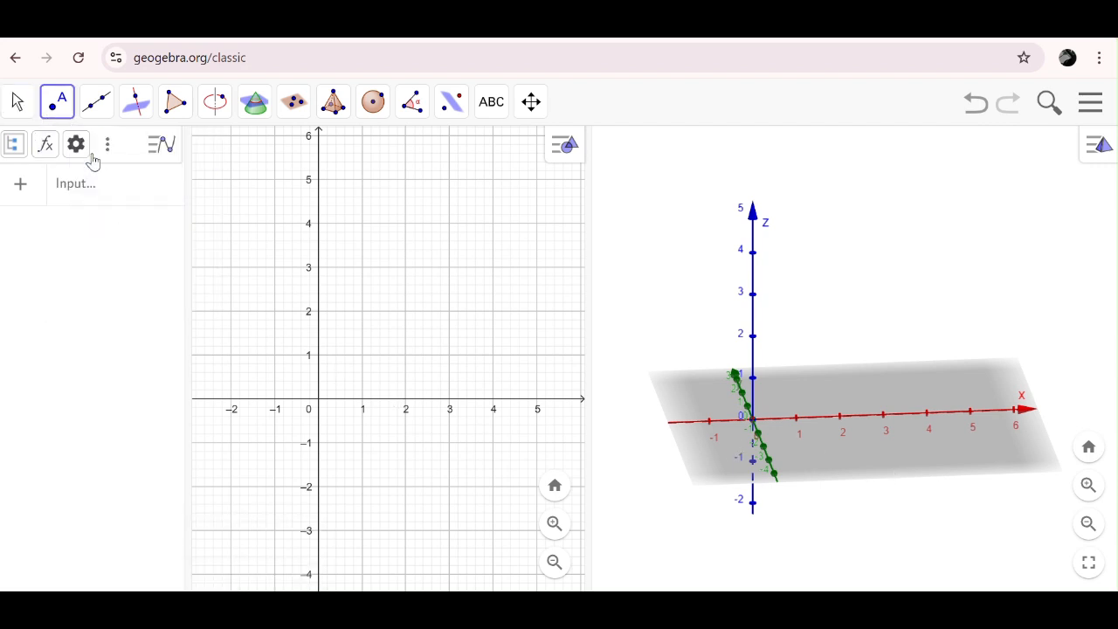
click(319, 402)
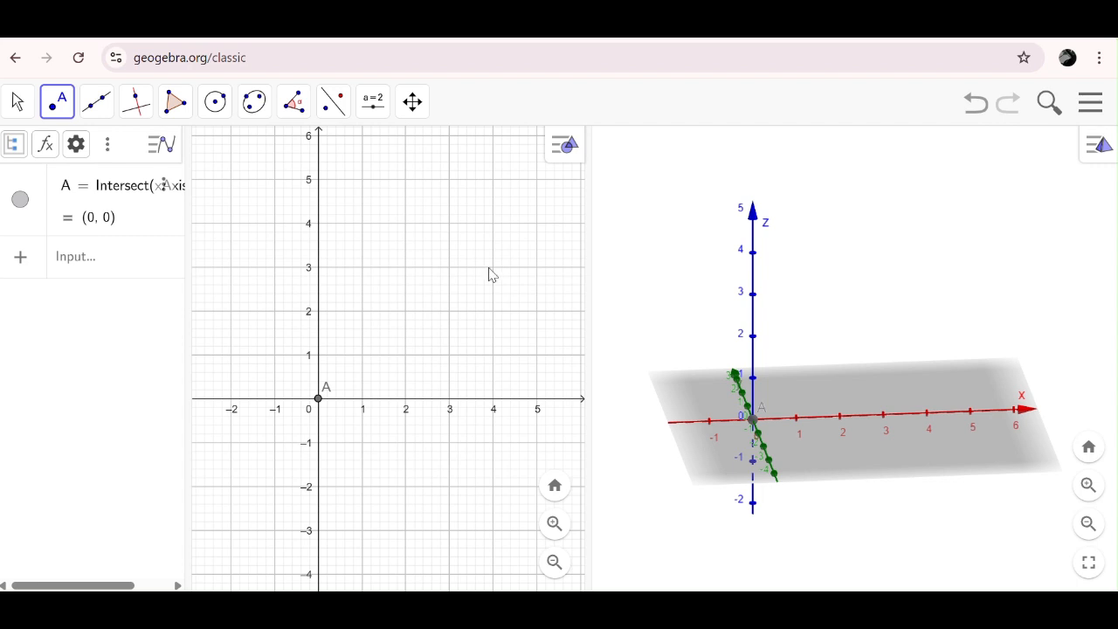
- Start a number slider in the upper area of the 2D graphics view and name it r
click(372, 107)
click(384, 153)
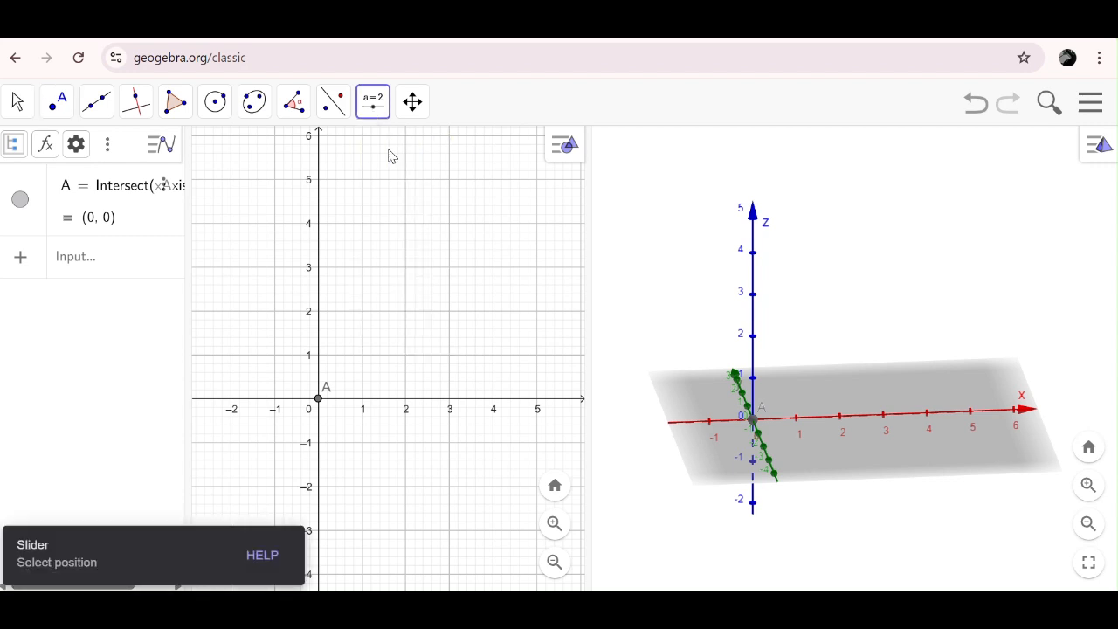
click(348, 166)
drag(361, 238, 431, 259)
text(r)
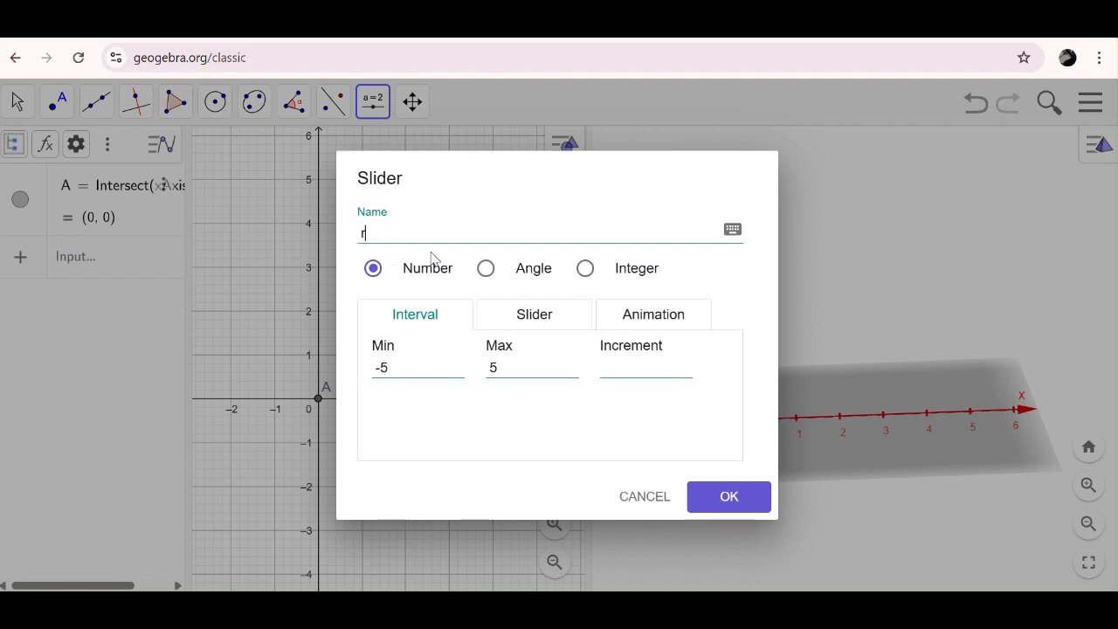
- Give slider r a minimum of 0,1 and a maximum of 3, and create it
click(396, 373)
key(BackSpace)
key(BackSpace)
text(0,1)
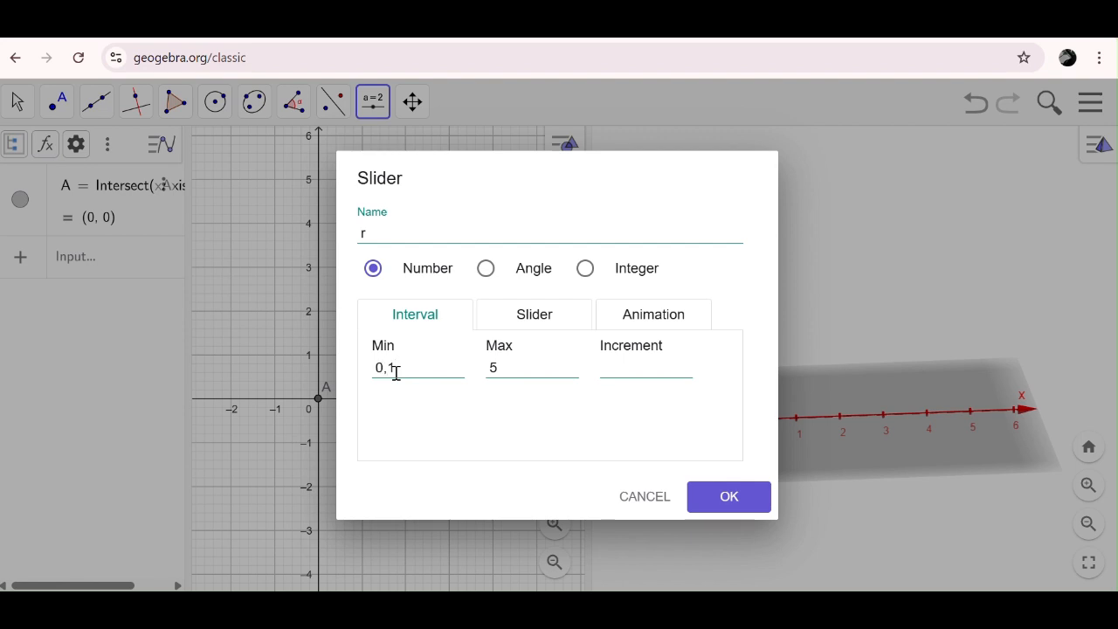
click(503, 370)
key(BackSpace)
text(3)
click(608, 367)
key(Return)
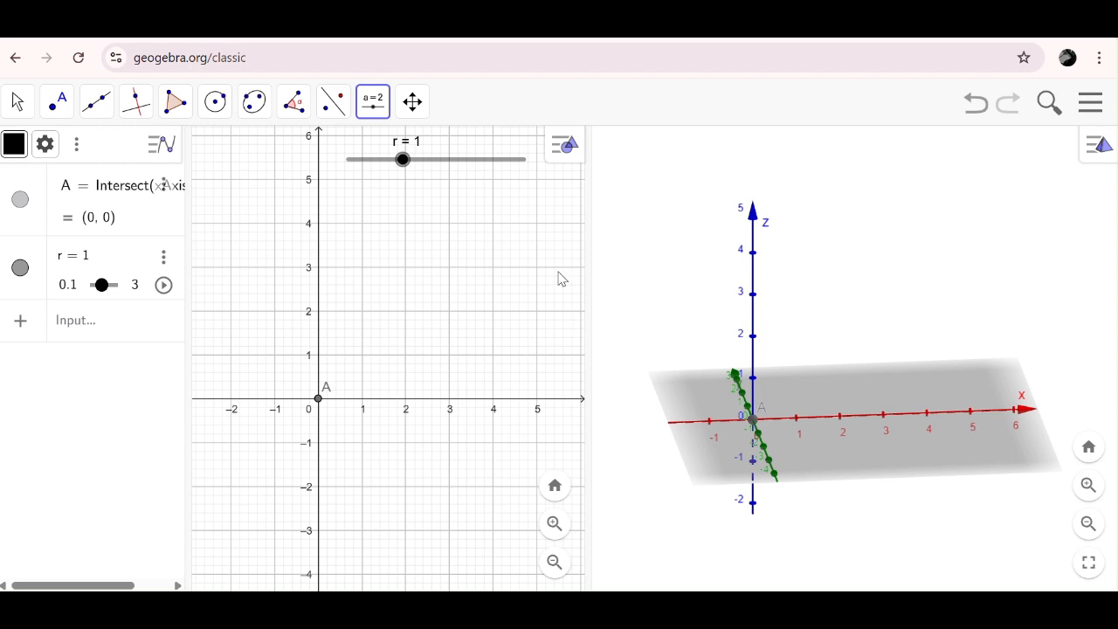
- Start a second number slider just below slider r and name it t
click(371, 114)
click(380, 156)
click(352, 208)
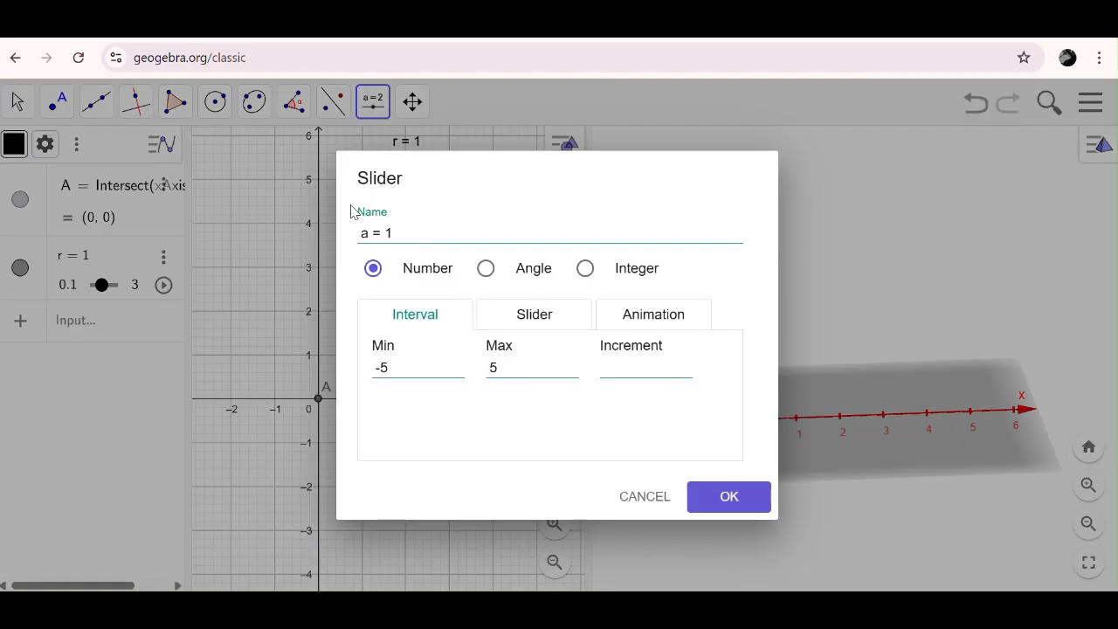
drag(360, 232, 422, 237)
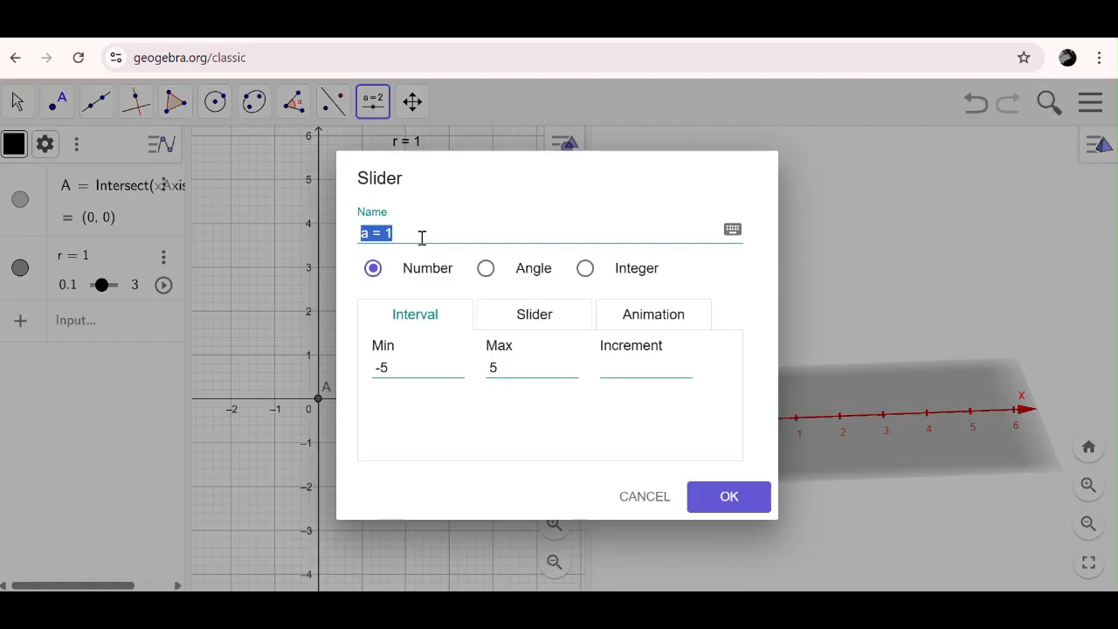
text(t)
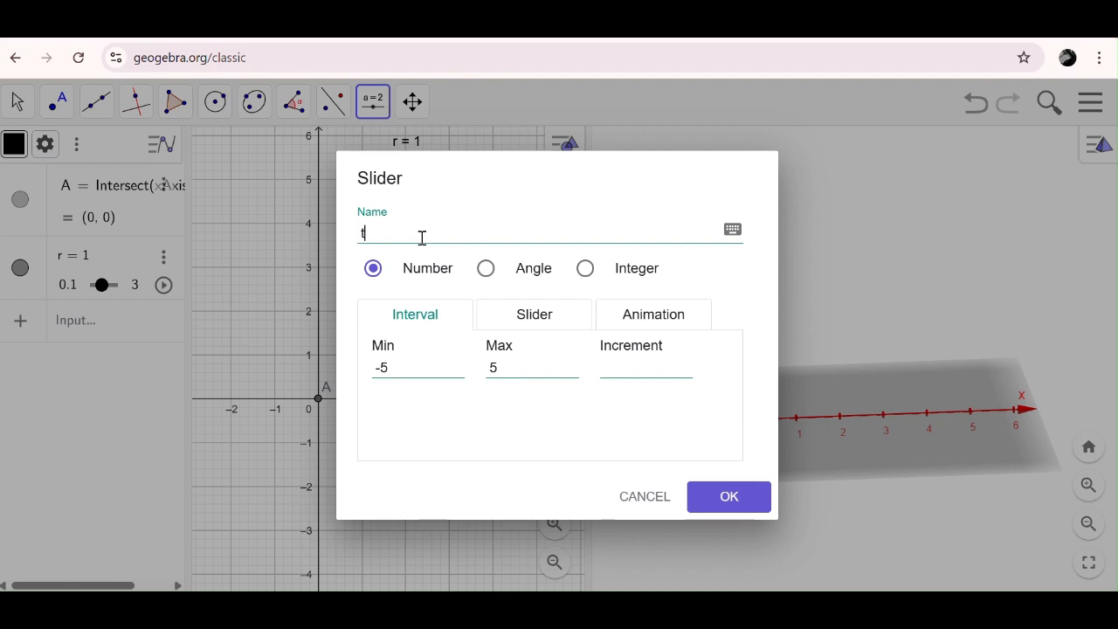
- Give slider t a minimum of 0,1, a maximum of 6 and an increment of 1, and create it
click(399, 368)
key(BackSpace)
key(BackSpace)
text(0,1)
click(514, 369)
key(BackSpace)
text(6)
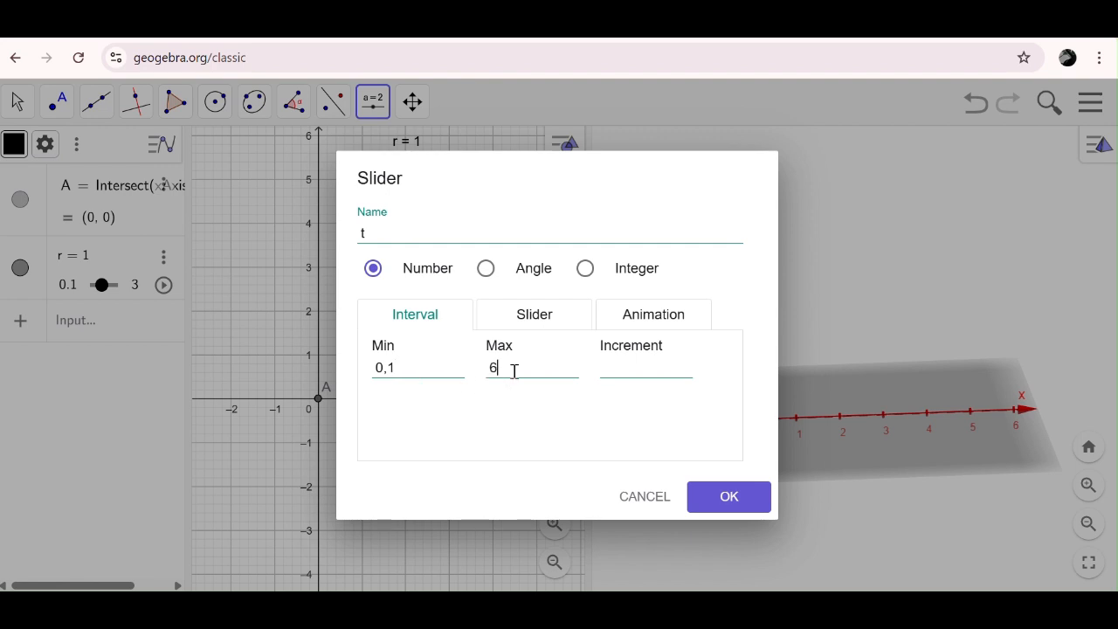
click(628, 373)
text(1)
key(Return)
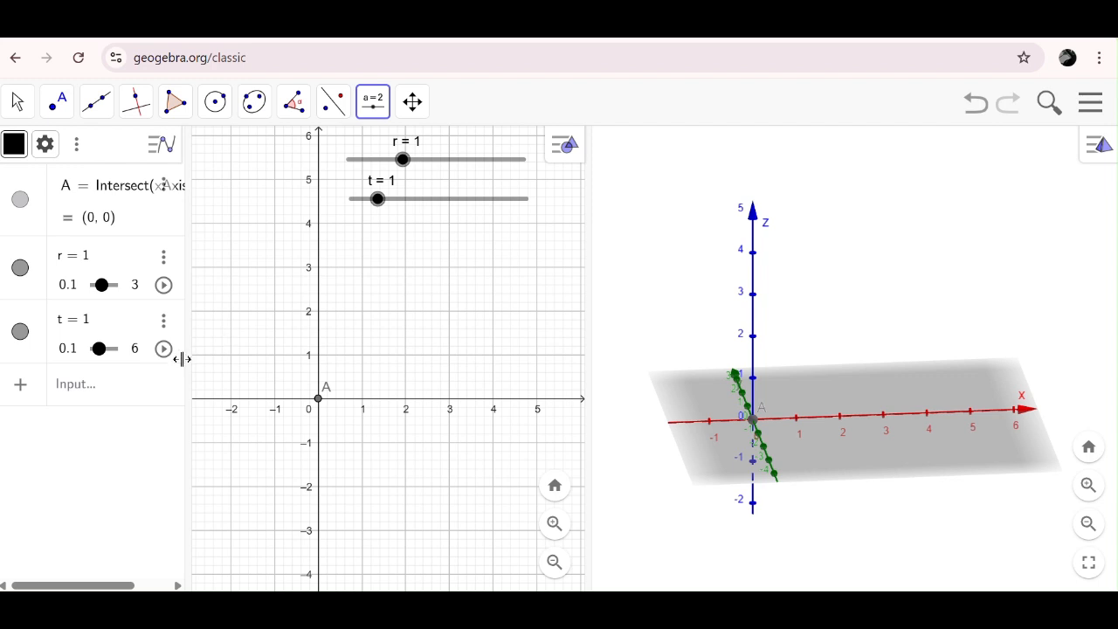
- Define the 3D point B = (0, 0, t) in the Algebra view, so its height depends on slider t
click(80, 386)
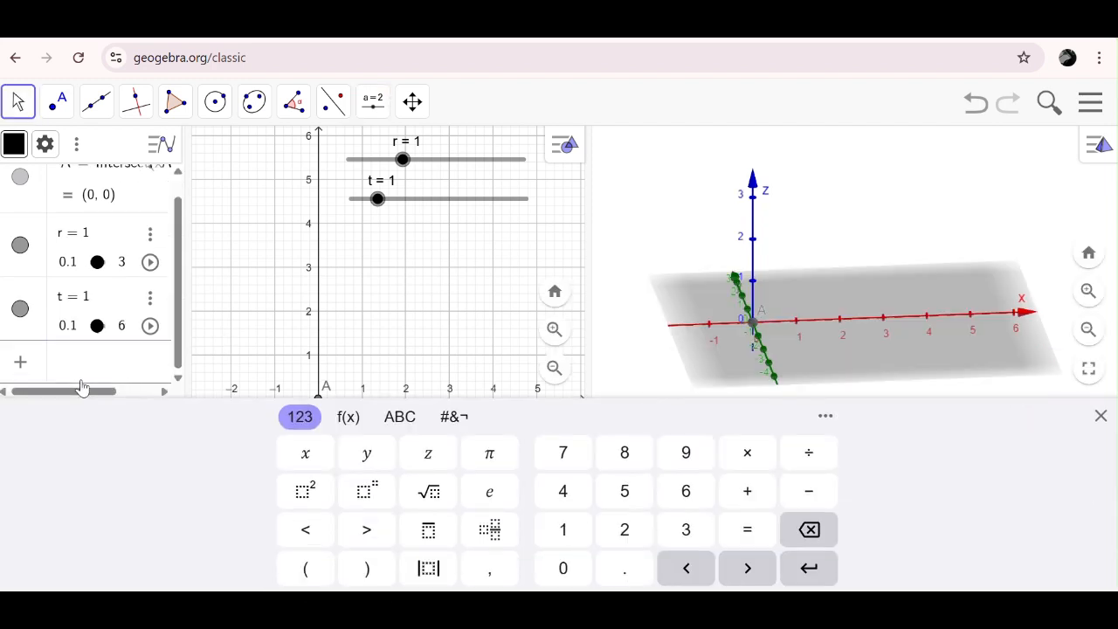
click(1100, 416)
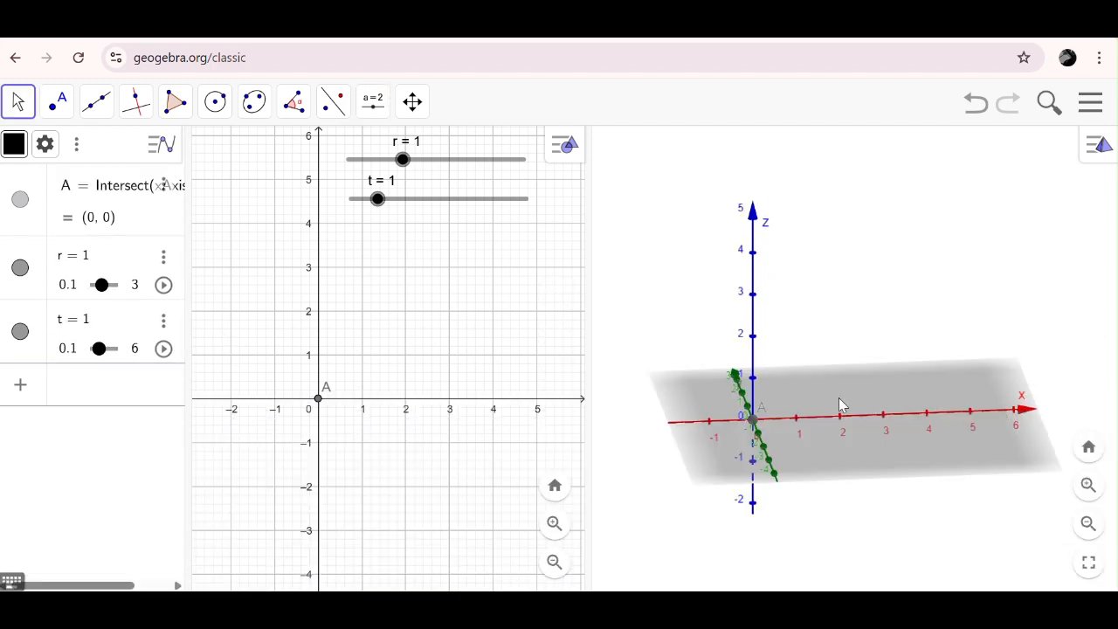
text(B=)
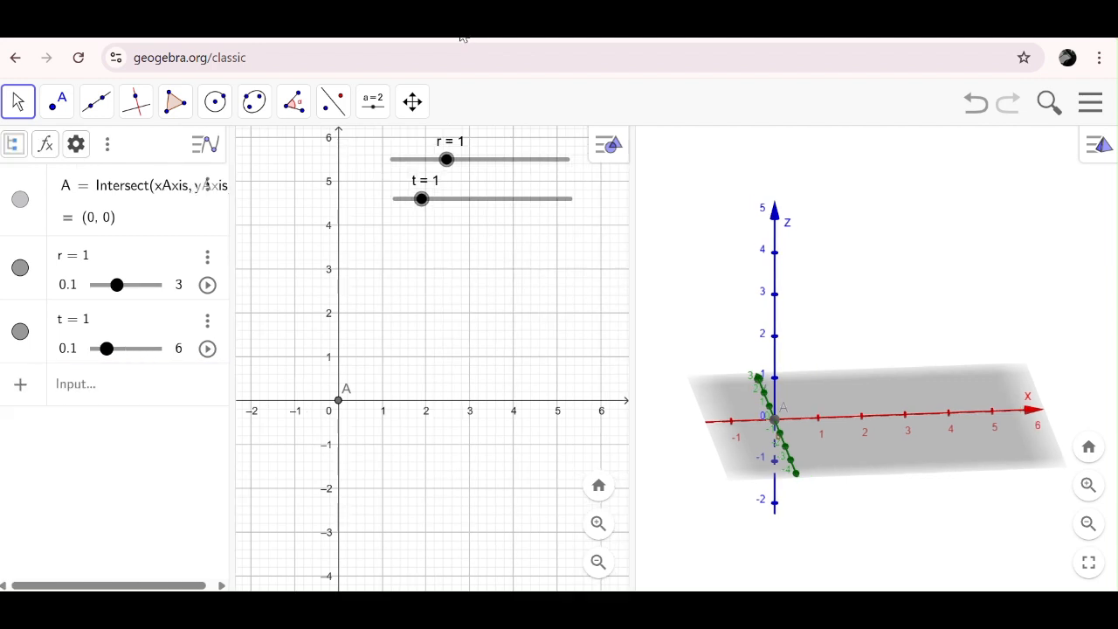
click(69, 387)
text(B = )
text(()
text(0, 0, T)
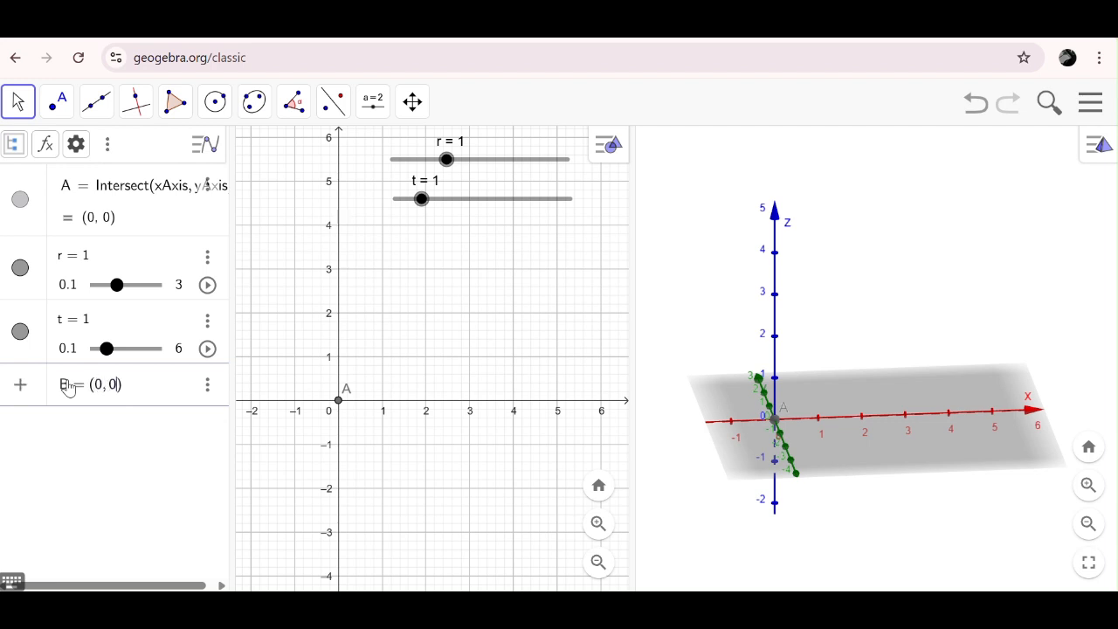
key(BackSpace)
text(t)
key(Return)
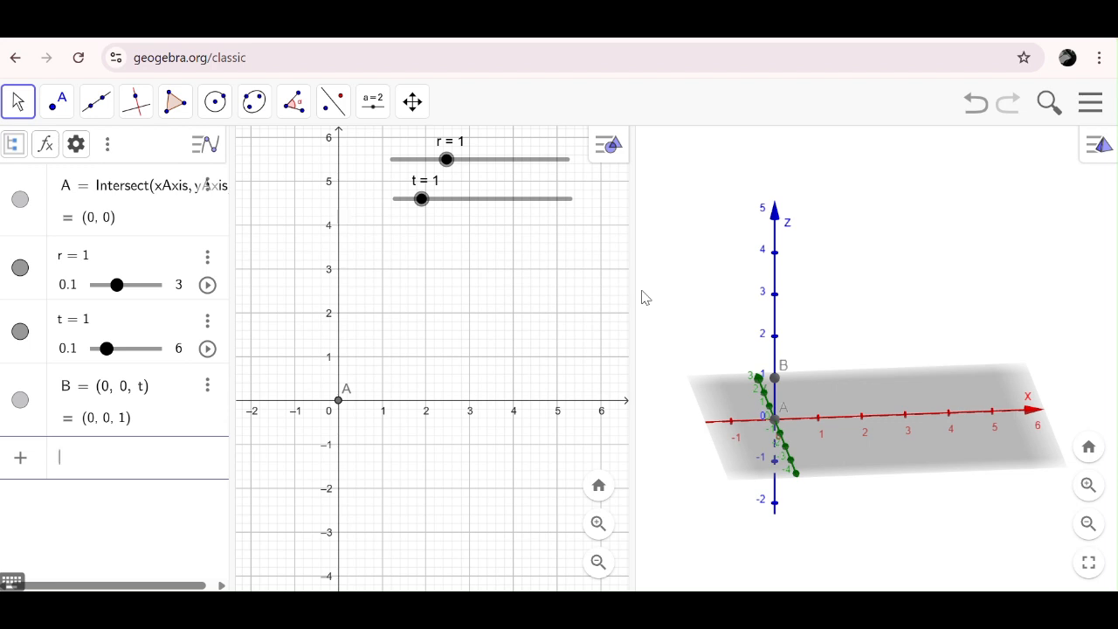
- Construct a cylinder in the 3D view from base centre A to top centre B with radius r
click(853, 228)
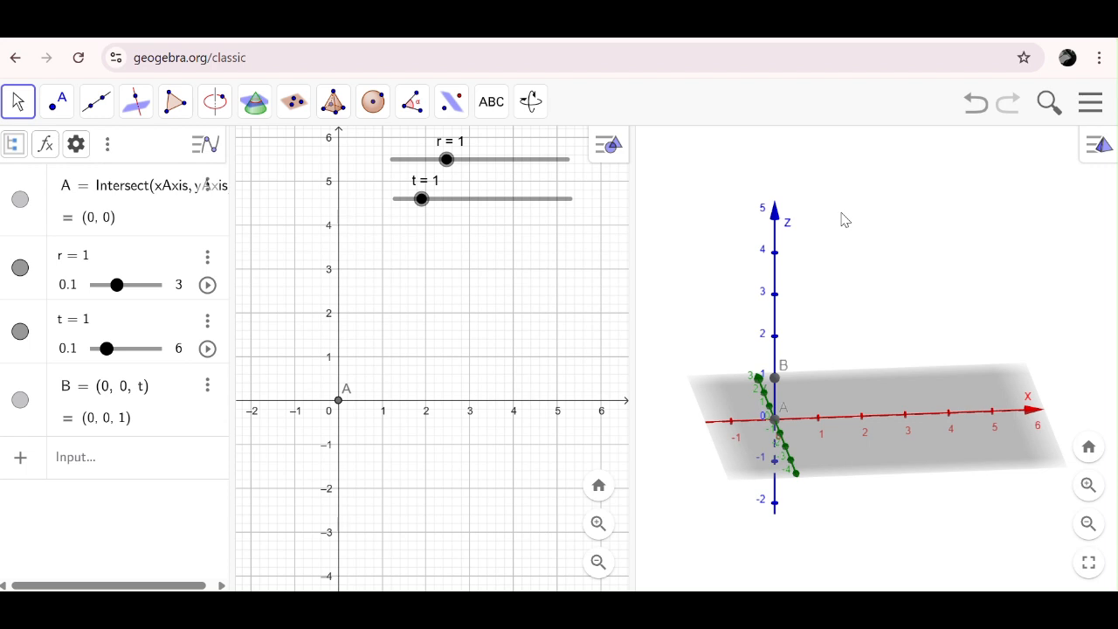
click(333, 102)
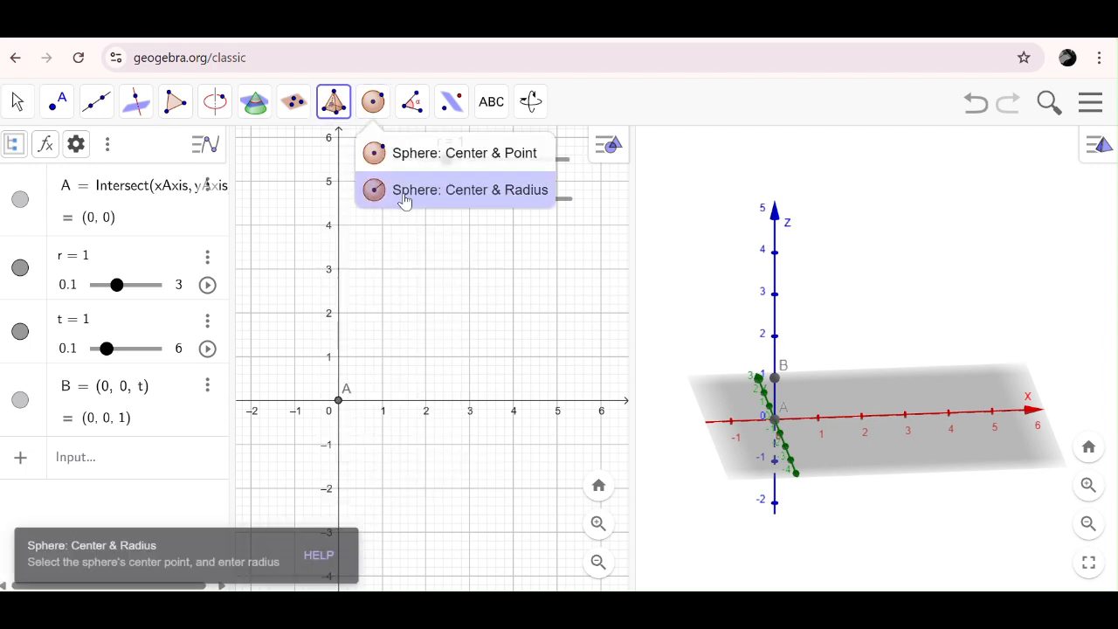
click(332, 109)
click(323, 115)
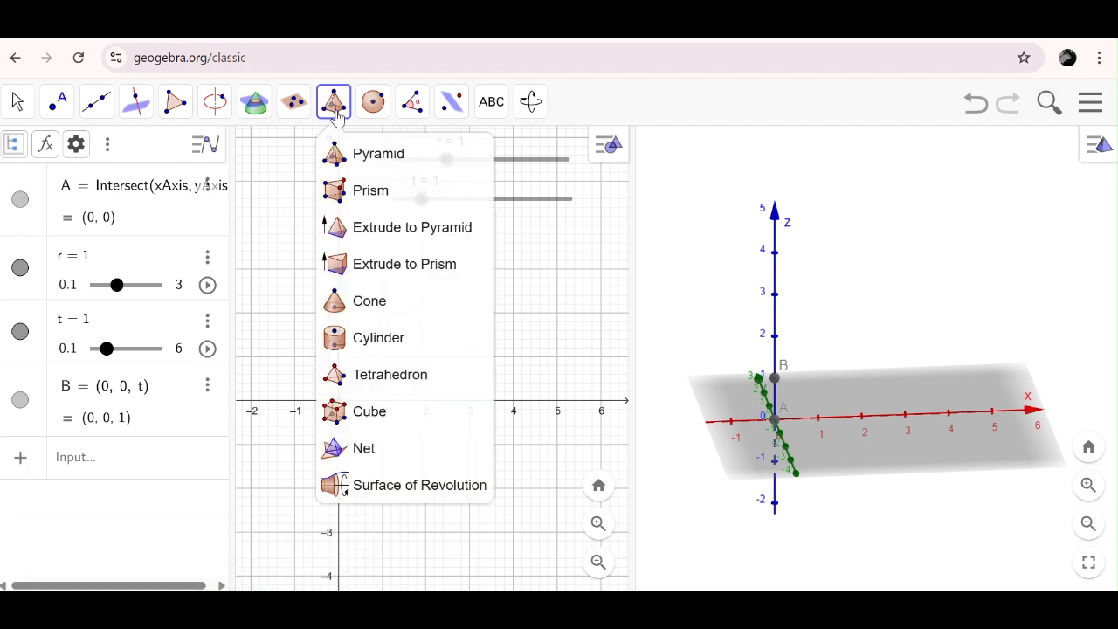
click(375, 349)
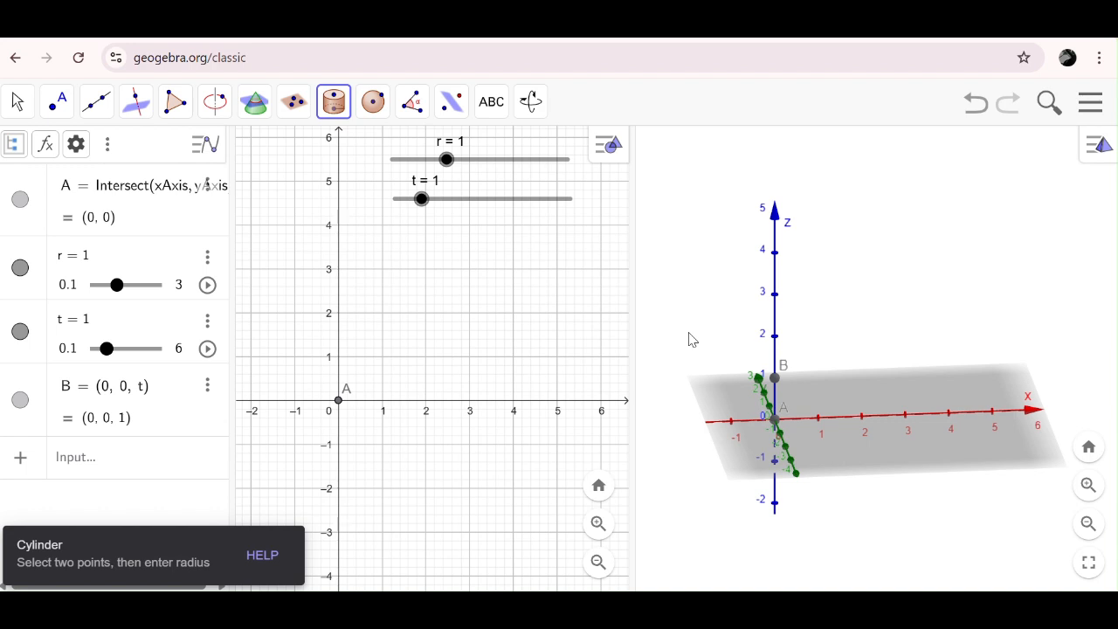
click(774, 420)
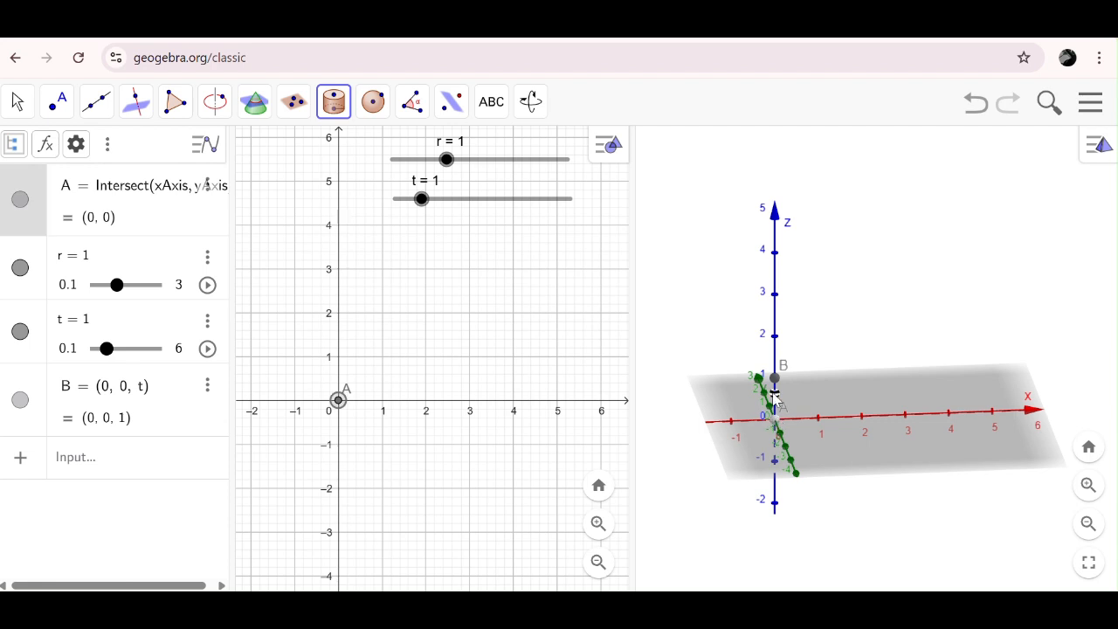
click(776, 381)
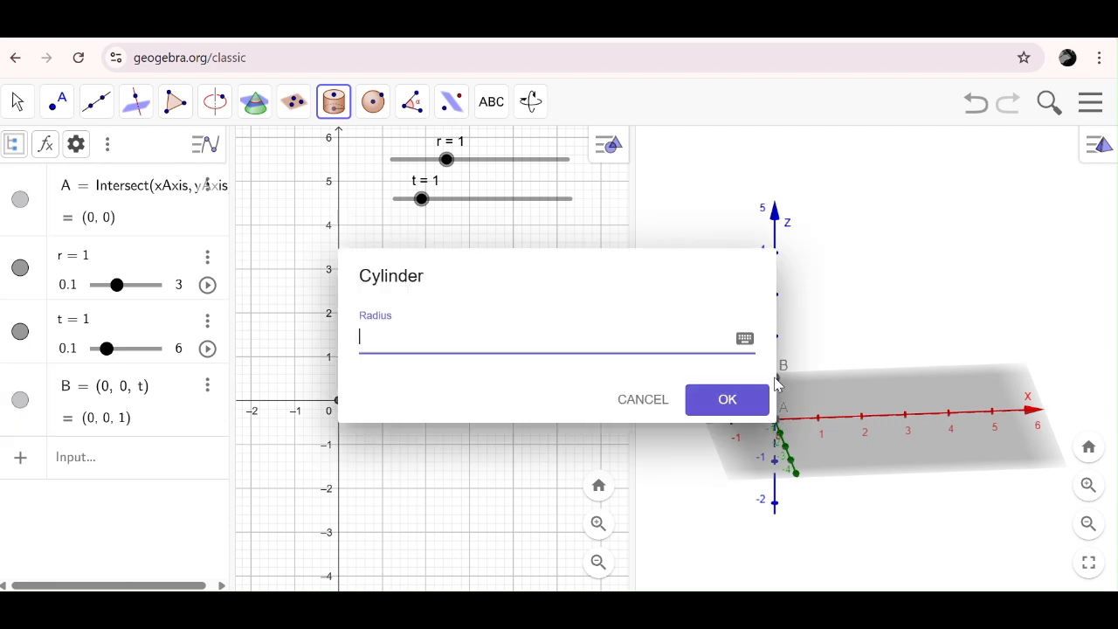
text(r)
key(Return)
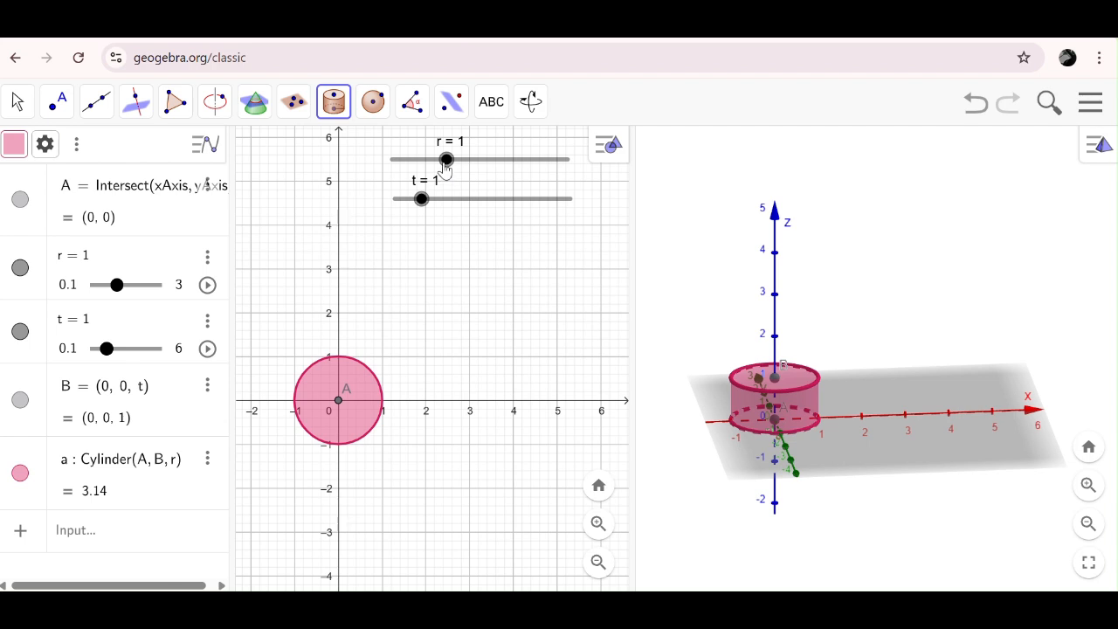
- Enlarge the cylinder by setting slider r to 3 and slider t to 6
click(446, 160)
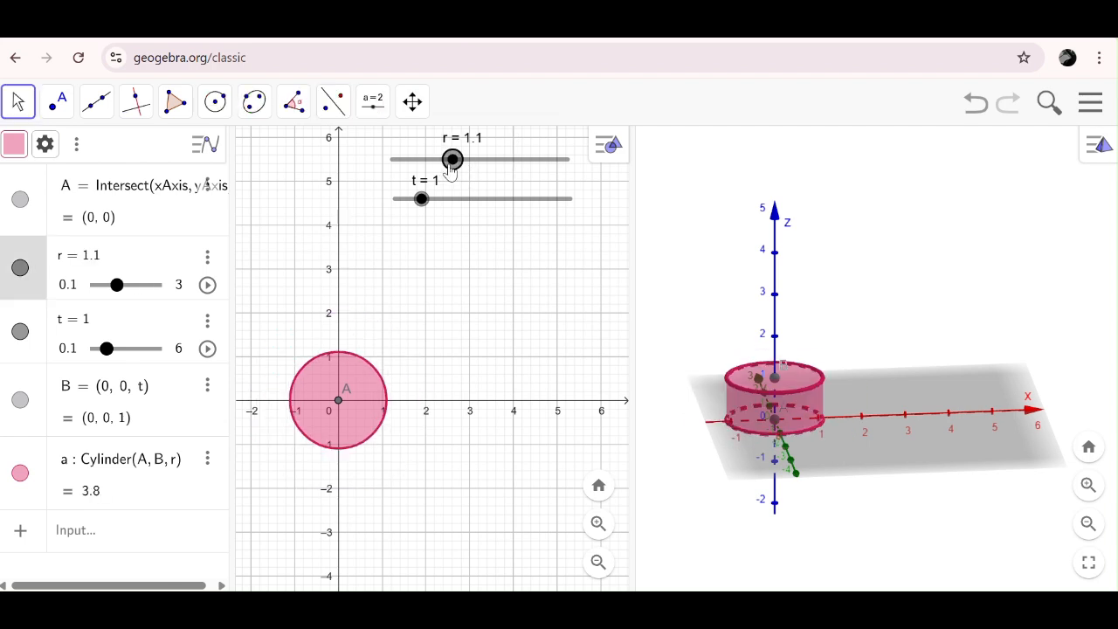
drag(455, 170, 597, 165)
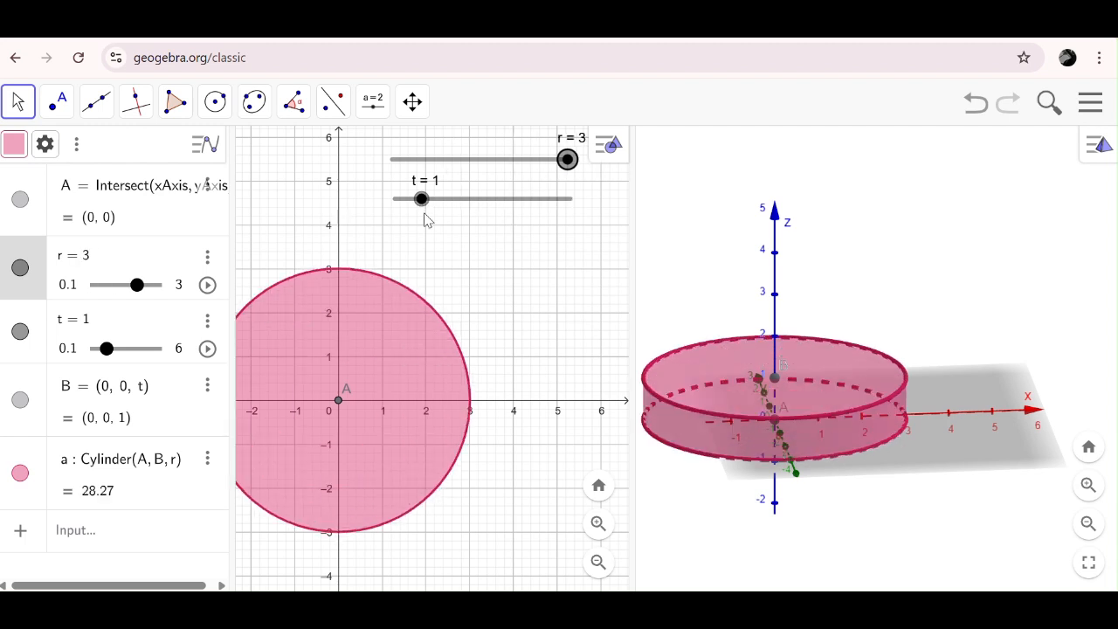
drag(422, 202, 572, 199)
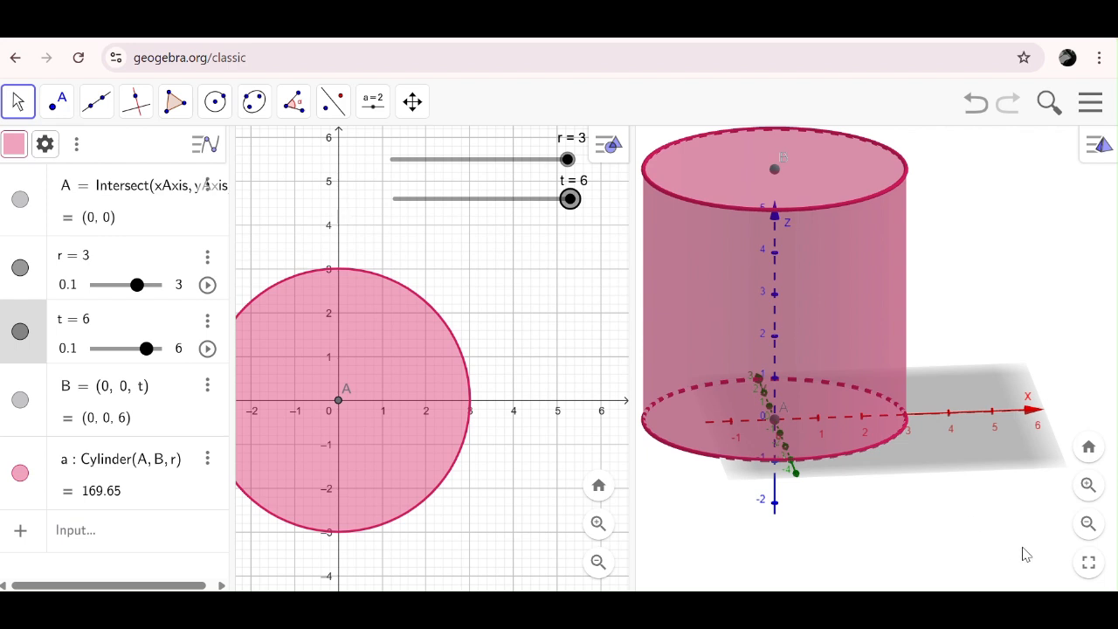
- Zoom out the 3D view and rotate it until the x-axis is seen almost straight from the front
scroll(977, 516, down, 5)
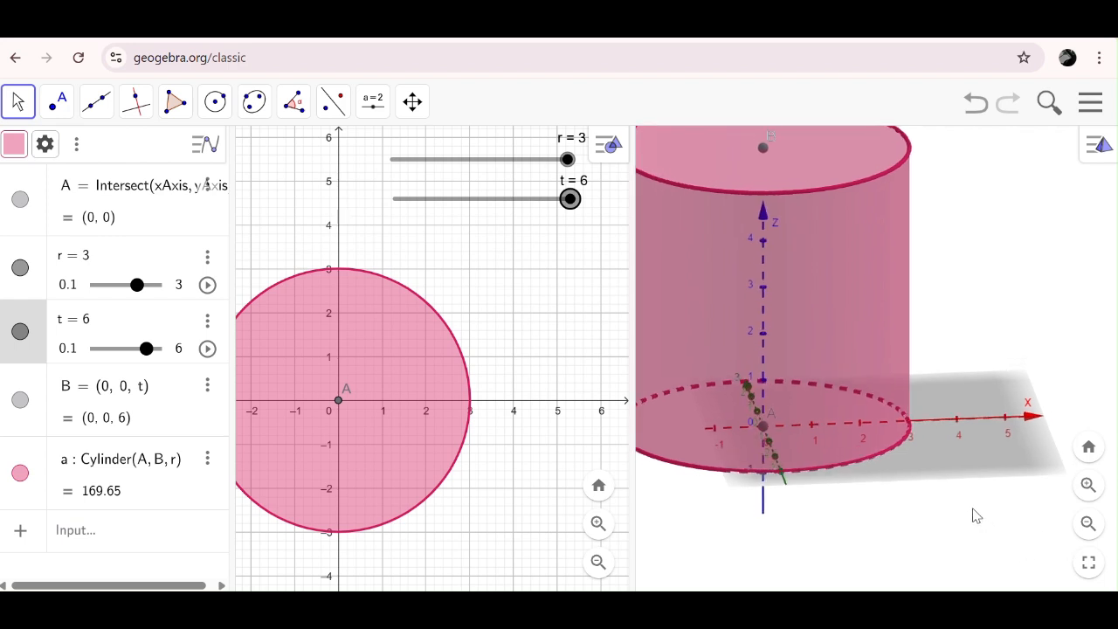
scroll(975, 512, down, 3)
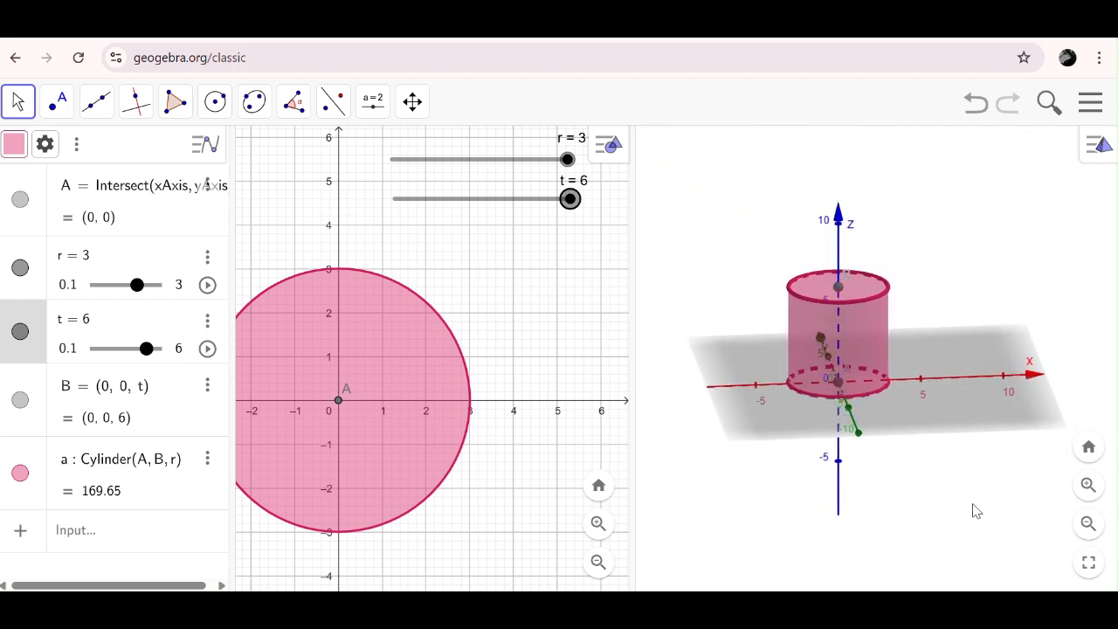
click(975, 423)
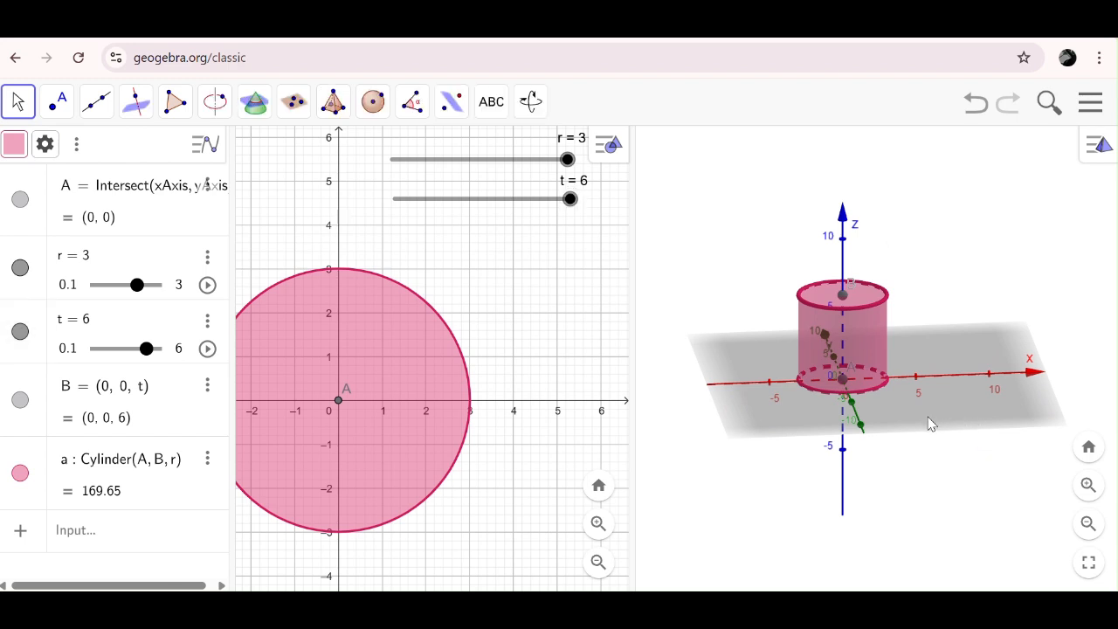
mouse_move(918, 423)
mouse_down()
mouse_move(908, 408)
mouse_move(915, 416)
mouse_up()
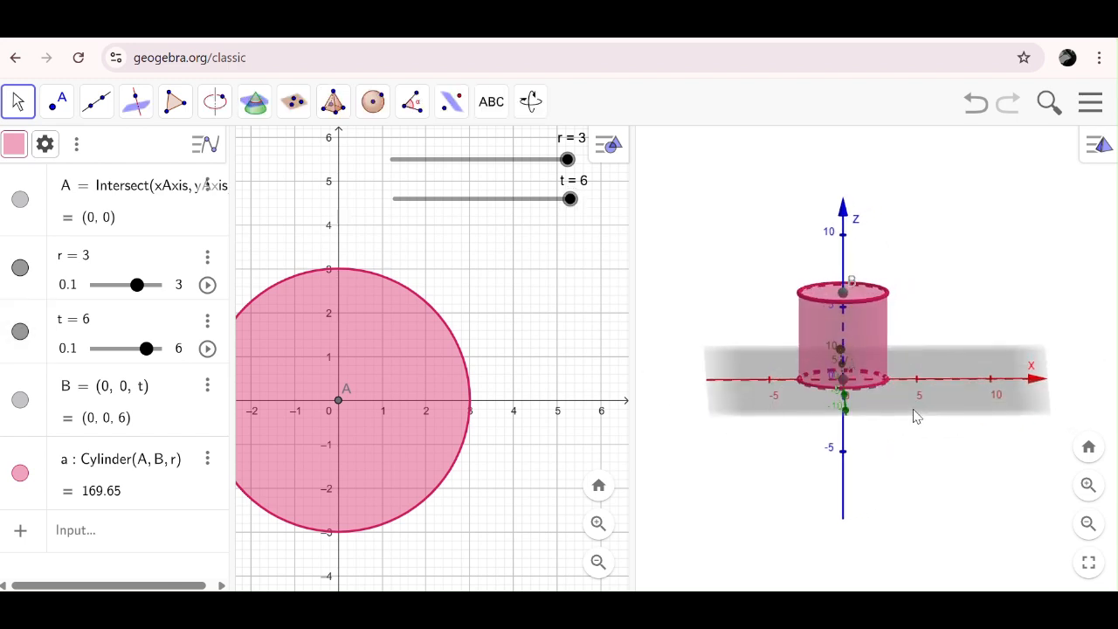
scroll(914, 417, down, 3)
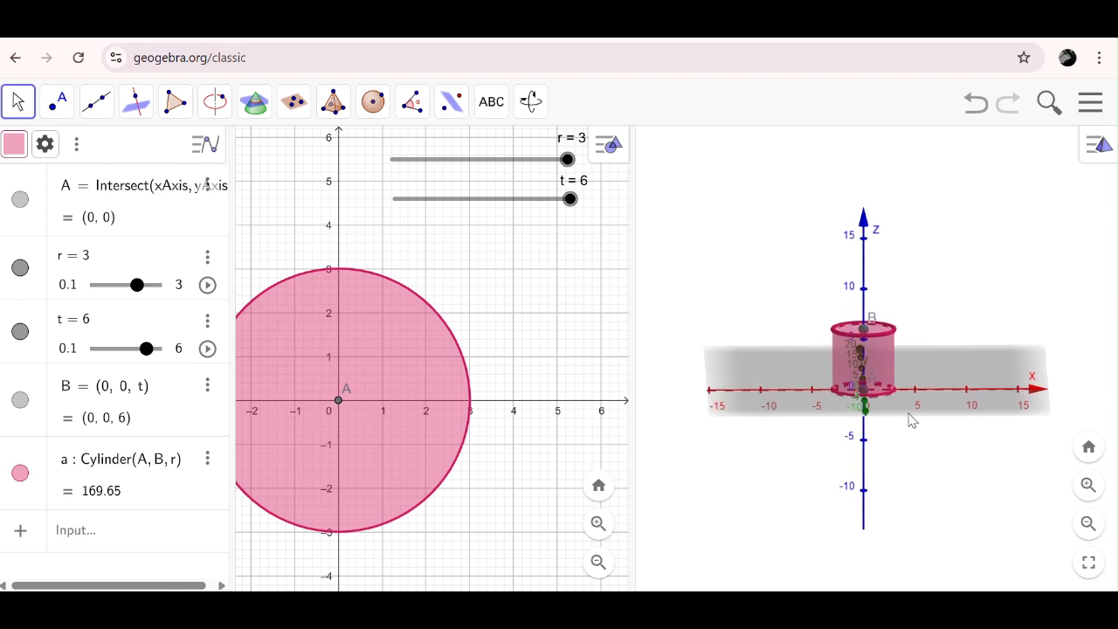
- Shift the 3D view with Move Graphics View so there is free space beside the cylinder along the positive x-axis
click(530, 101)
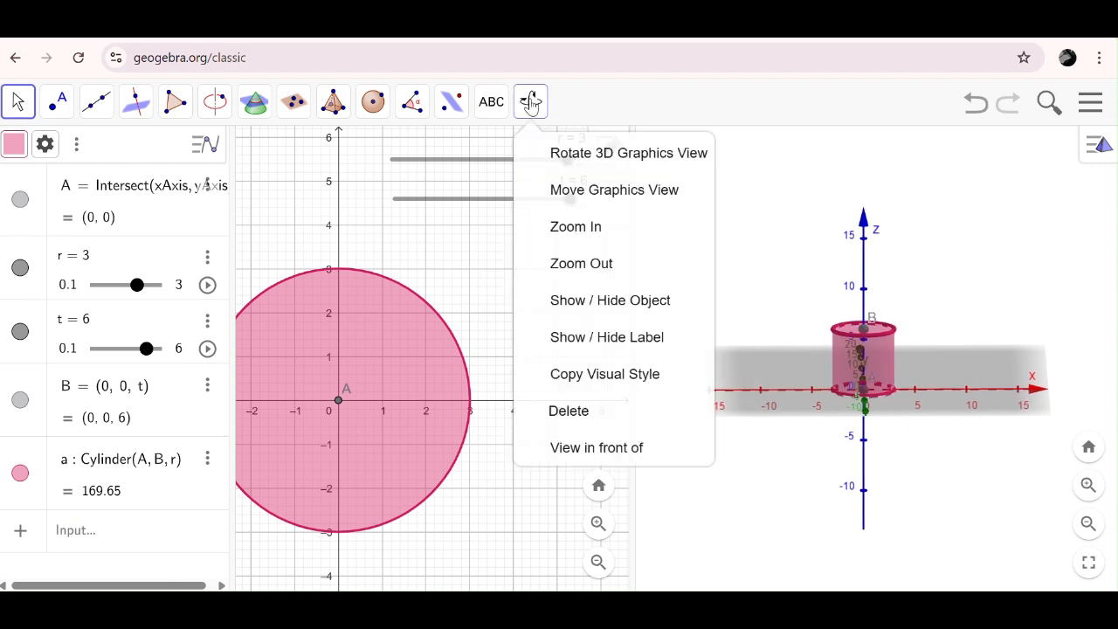
click(585, 190)
drag(838, 393, 813, 419)
key(Escape)
click(528, 114)
click(592, 181)
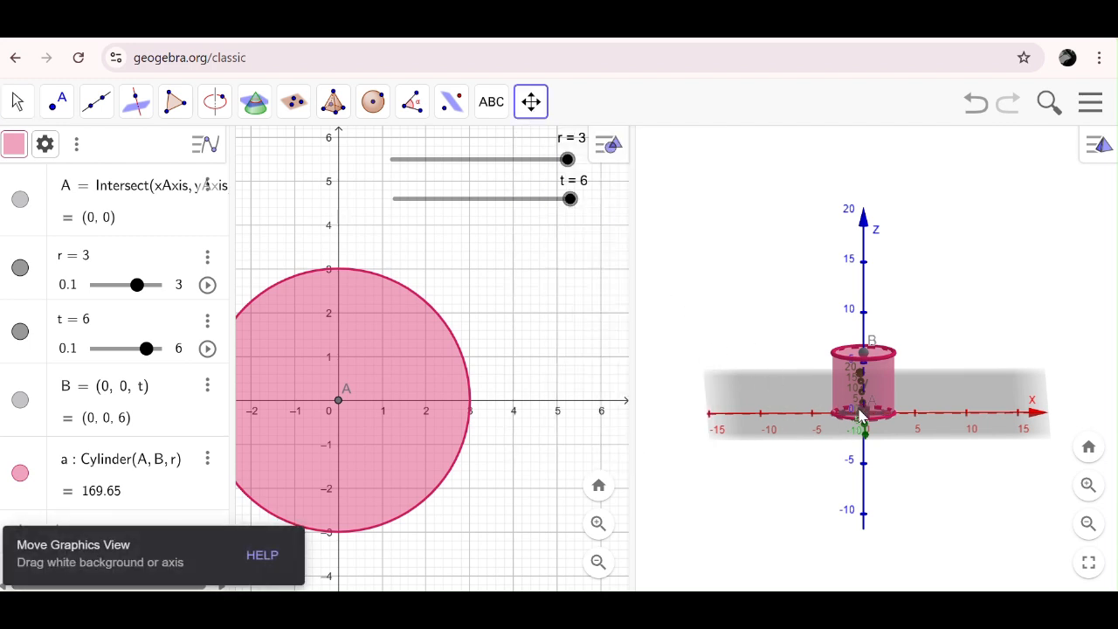
key(Escape)
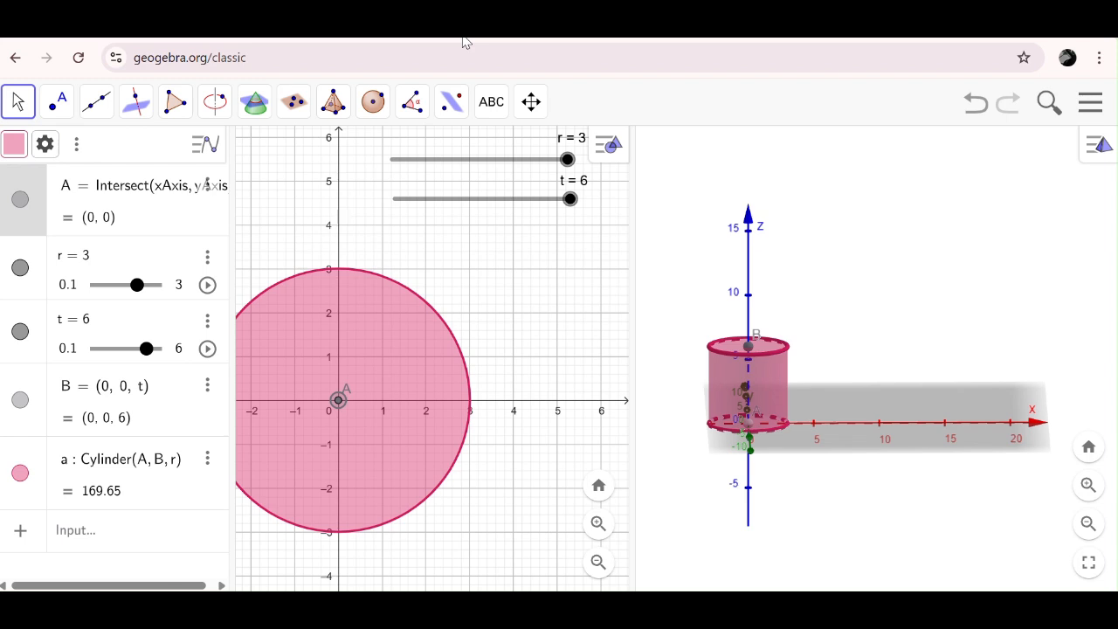
- Define the 3D point C = (7, 0, 0) in the Algebra view
click(86, 532)
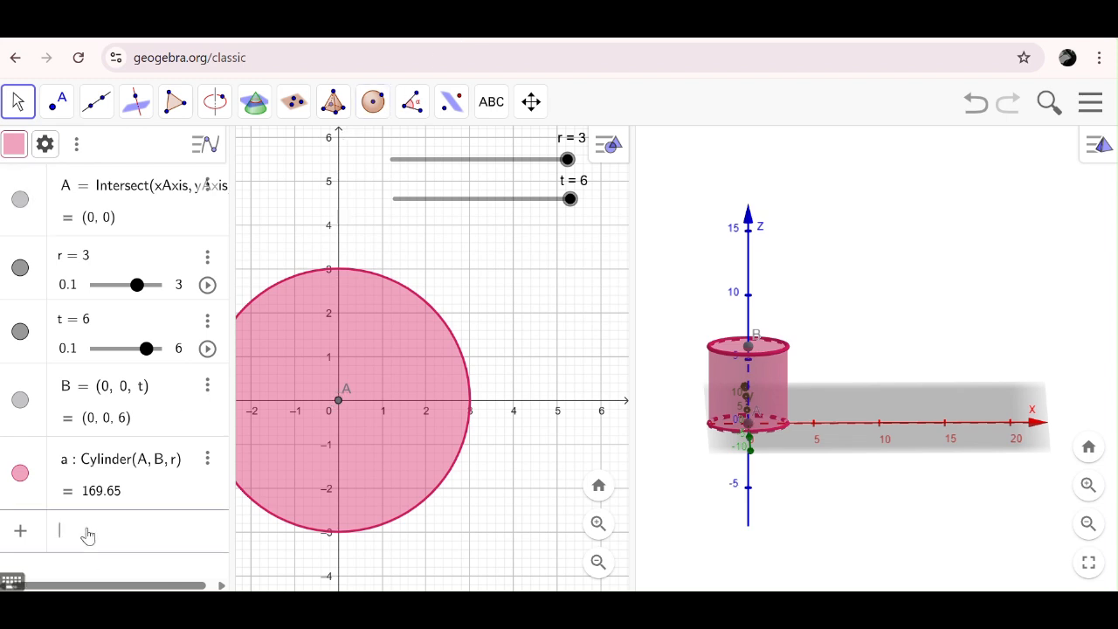
text(C =)
text((7, 0, 0)
key(Return)
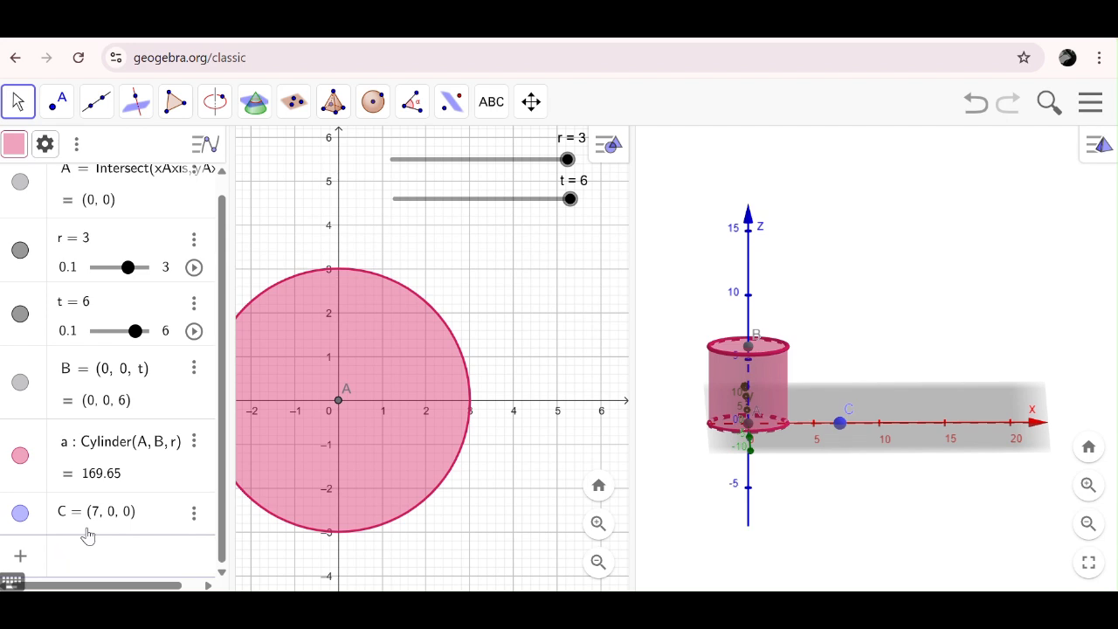
- Define the 3D point D = (7, 0, t) above C, so its height depends on slider t
text(D = ()
key(BackSpace)
text(7, 0, t)
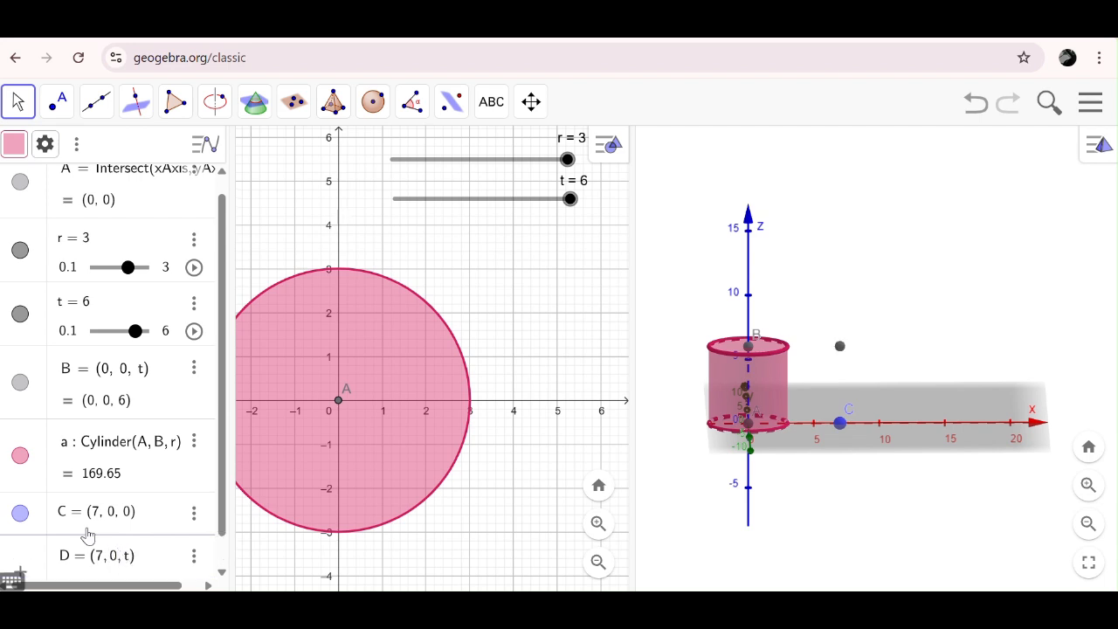
key(Return)
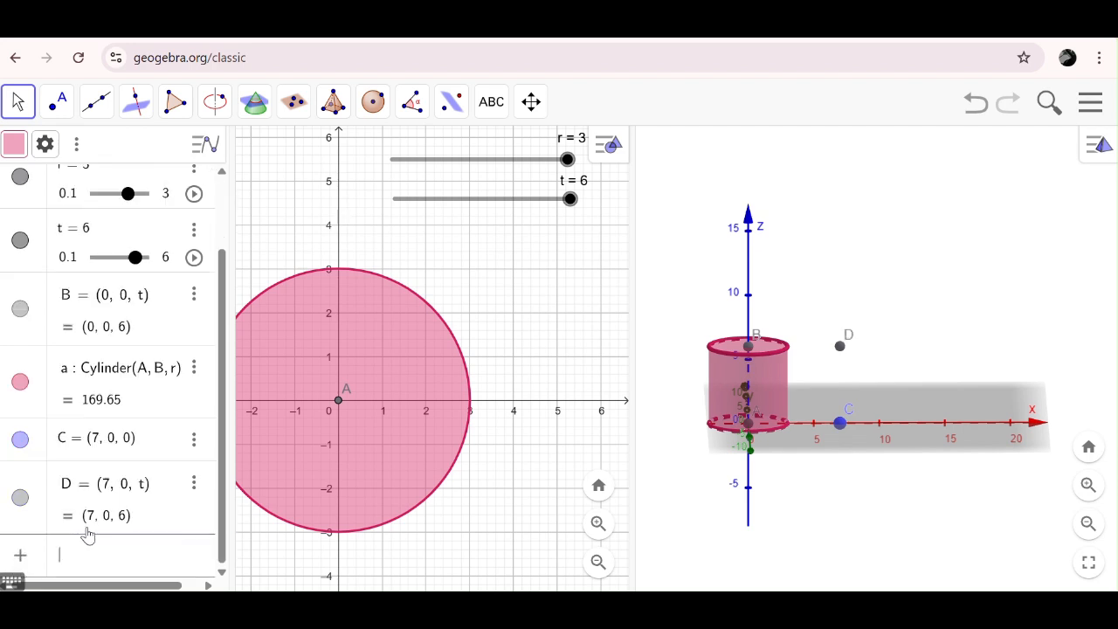
- Construct an inverted cone in the 3D view with base centre D, apex C and radius r
click(856, 214)
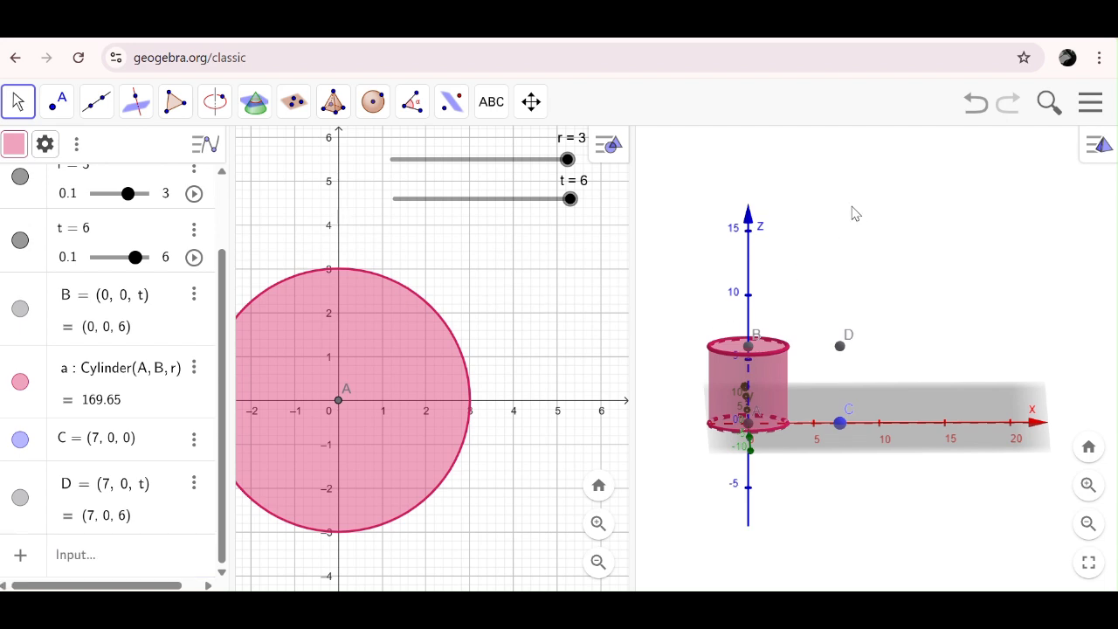
click(335, 102)
click(372, 304)
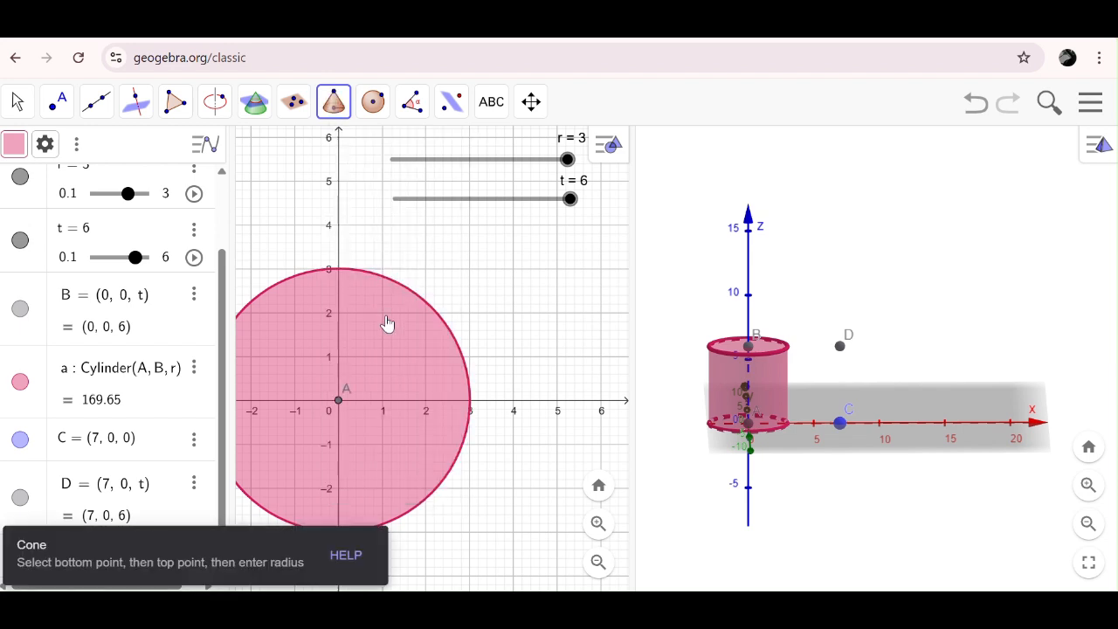
click(840, 347)
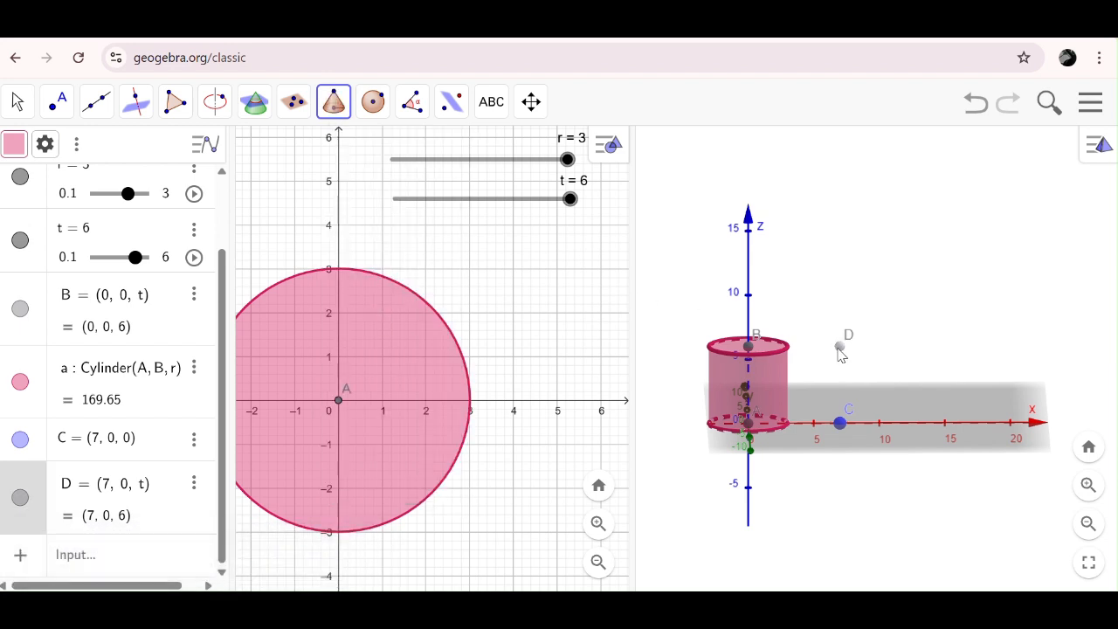
click(841, 424)
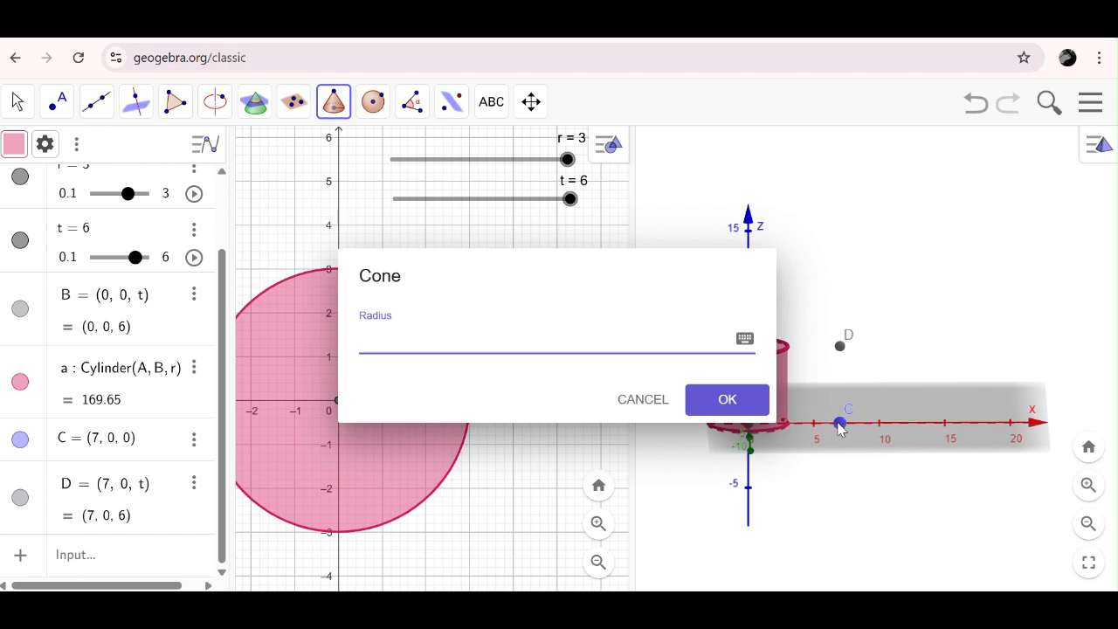
key(Return)
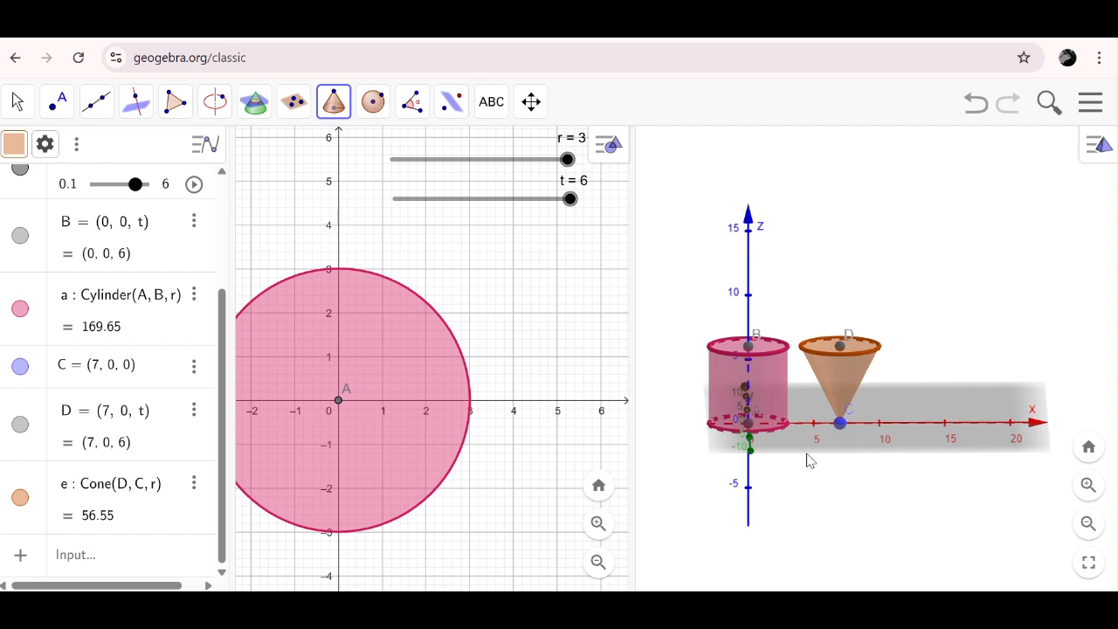
- Define the 3D point E = (14, 0, 0) in the Algebra view
click(121, 555)
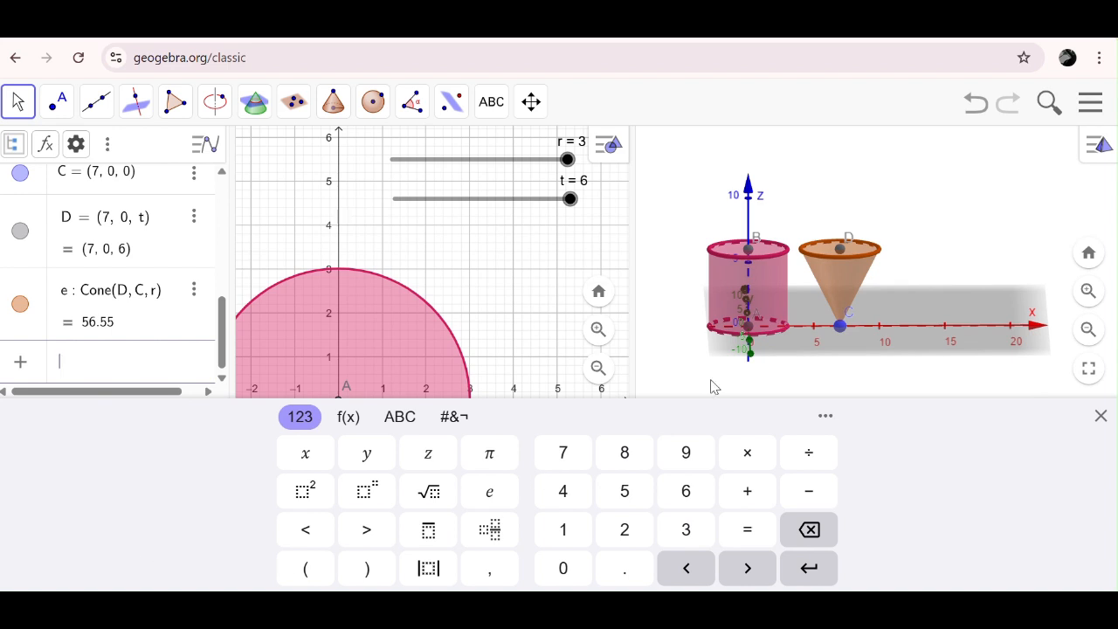
click(1100, 417)
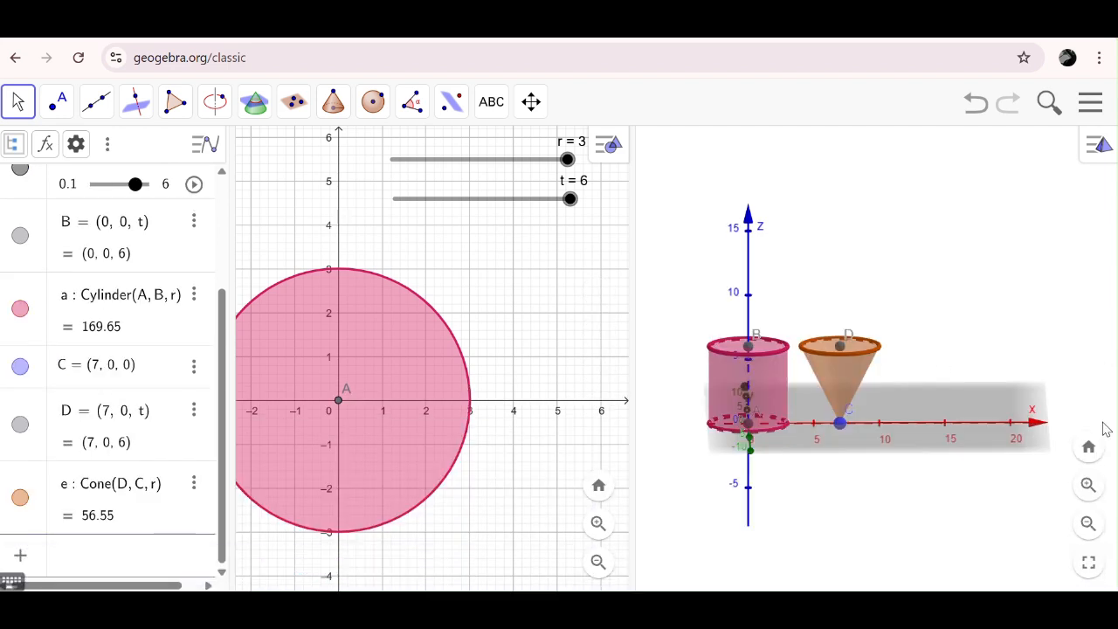
text(E = (14, 0, 0)
key(Return)
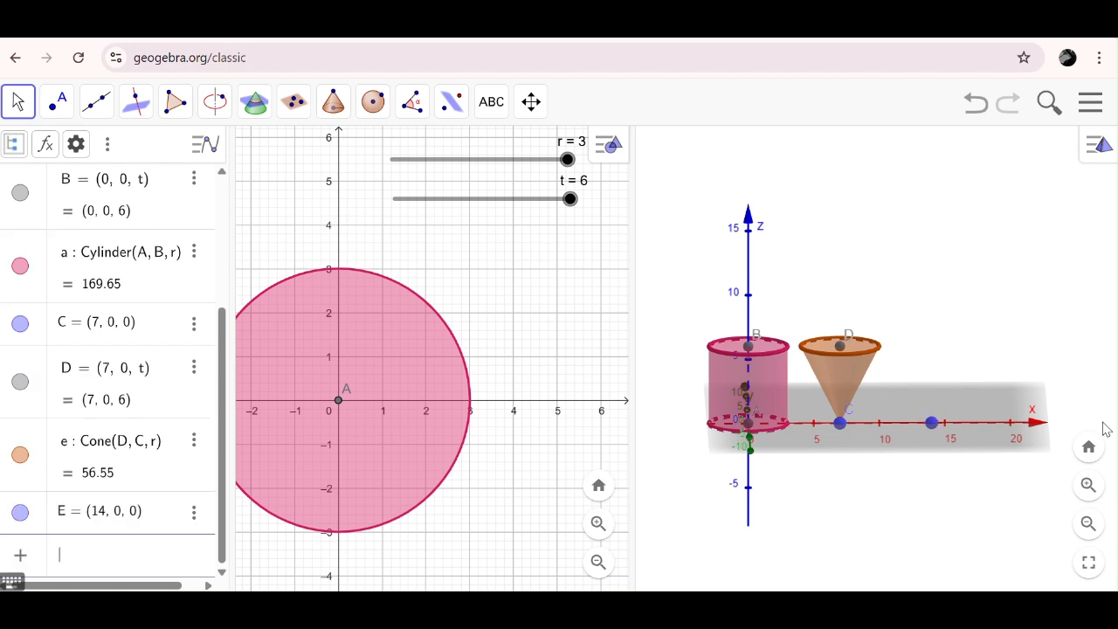
- Define the 3D point F = (14, 0, t) above E, so its height depends on slider t
text(F = (14, 0, t)
key(Return)
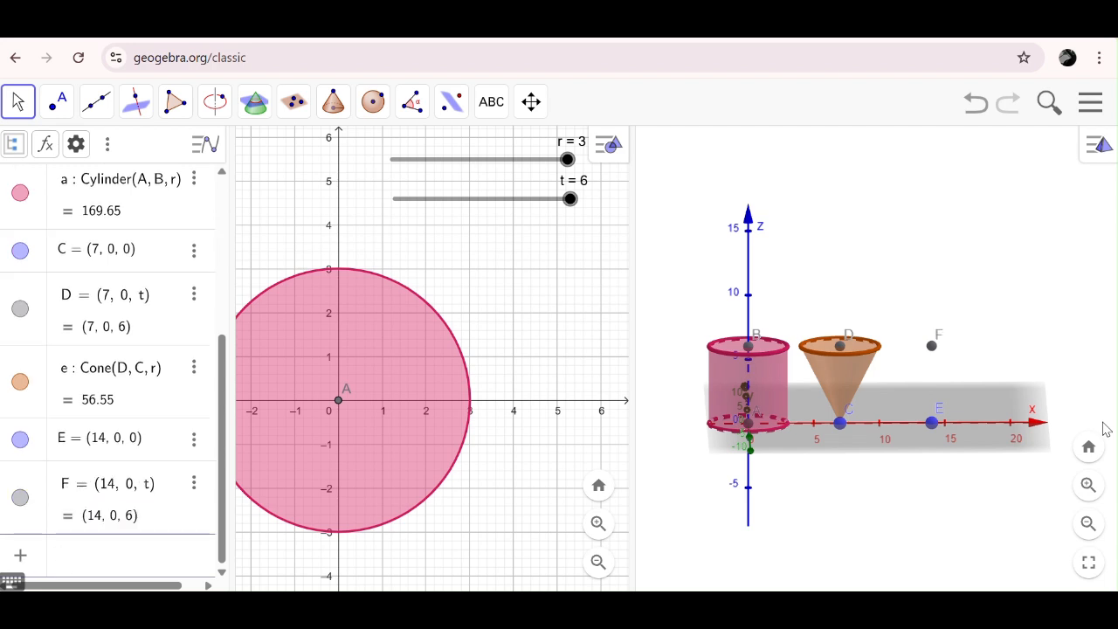
click(339, 104)
click(345, 107)
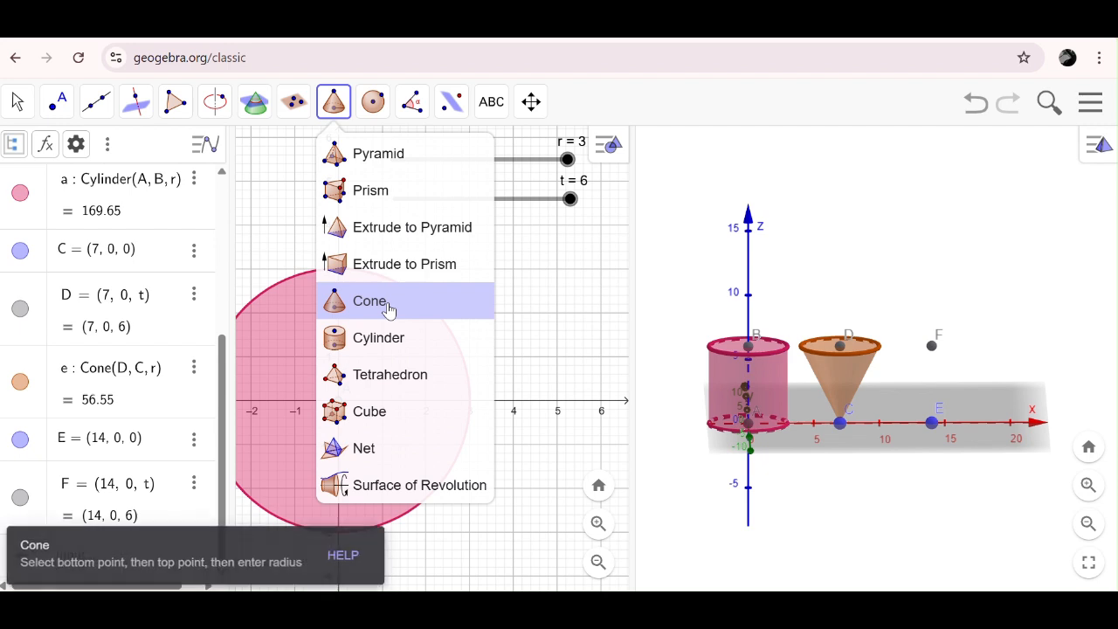
click(387, 304)
click(933, 349)
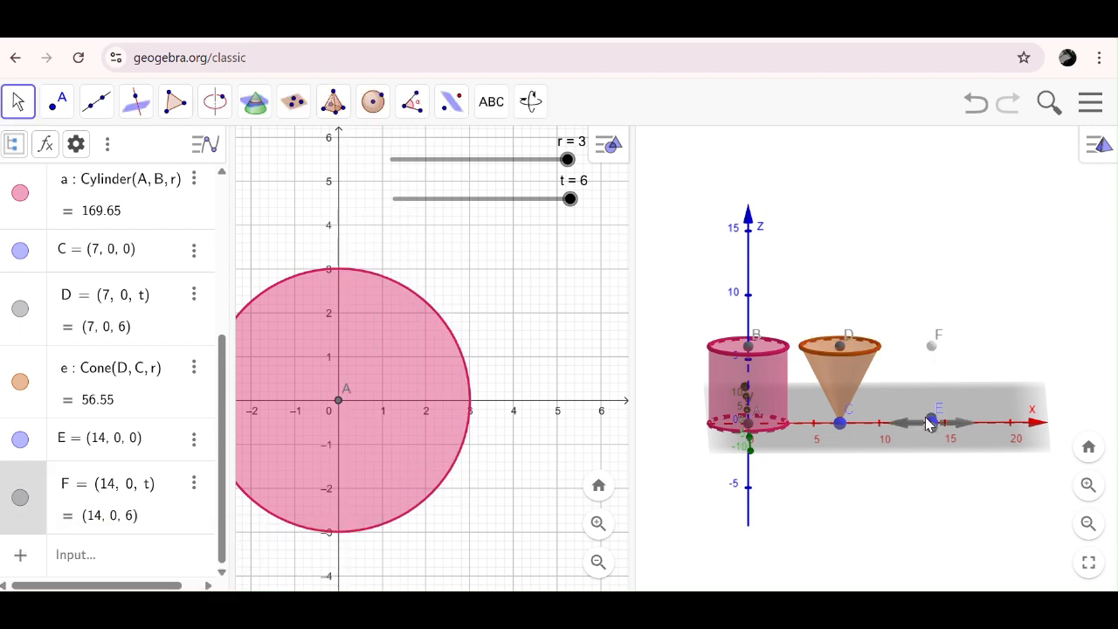
click(932, 423)
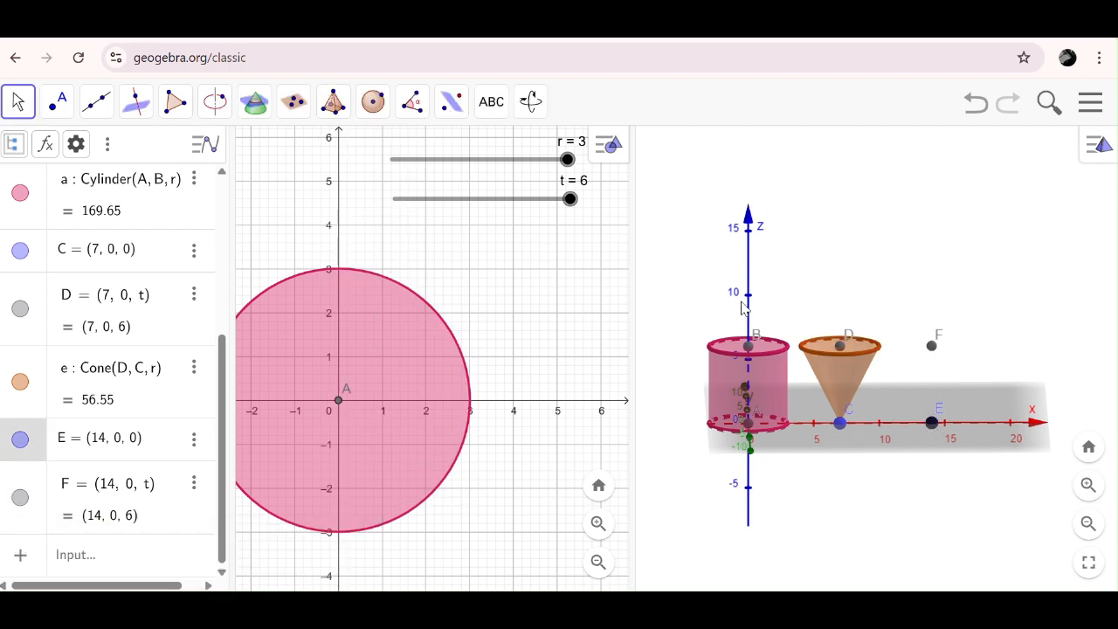
- Construct a second inverted cone with base centre F, apex E and radius r
click(334, 103)
click(332, 300)
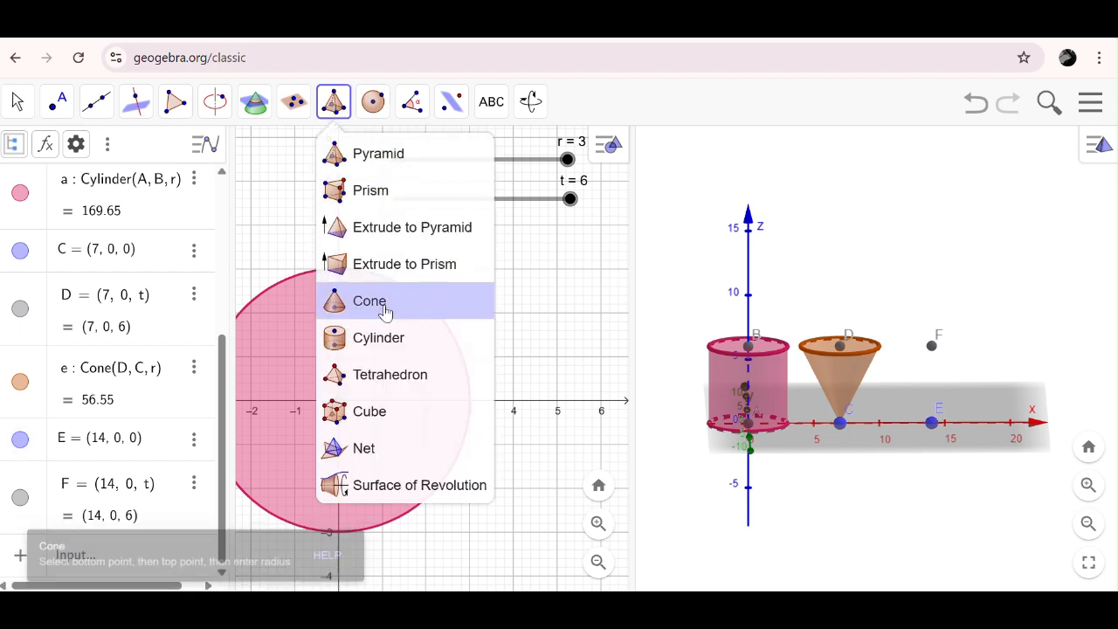
click(933, 425)
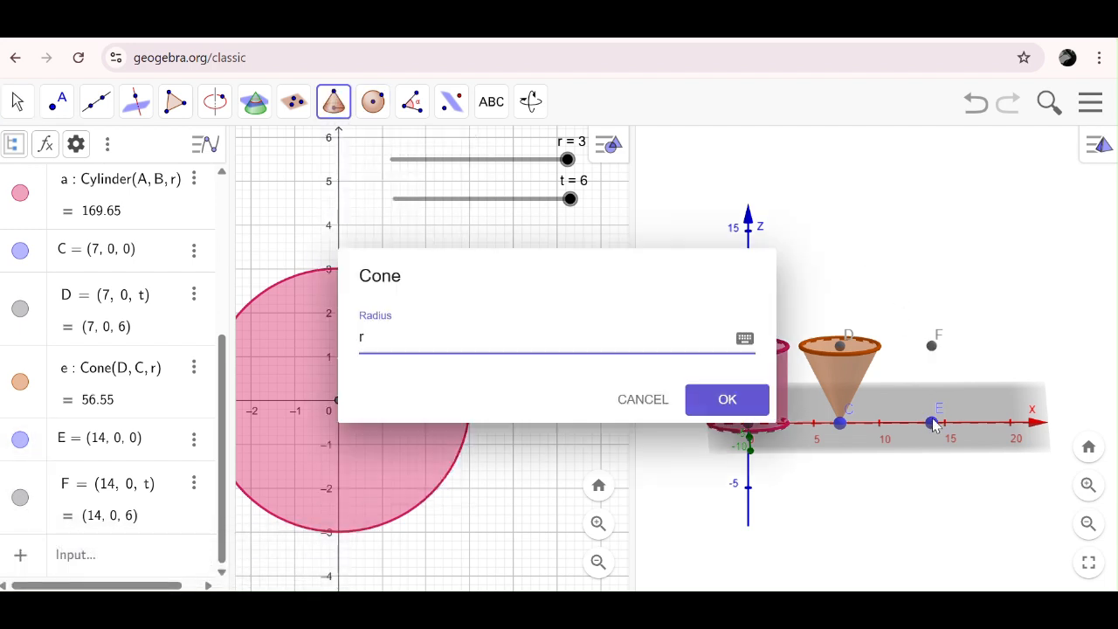
key(Return)
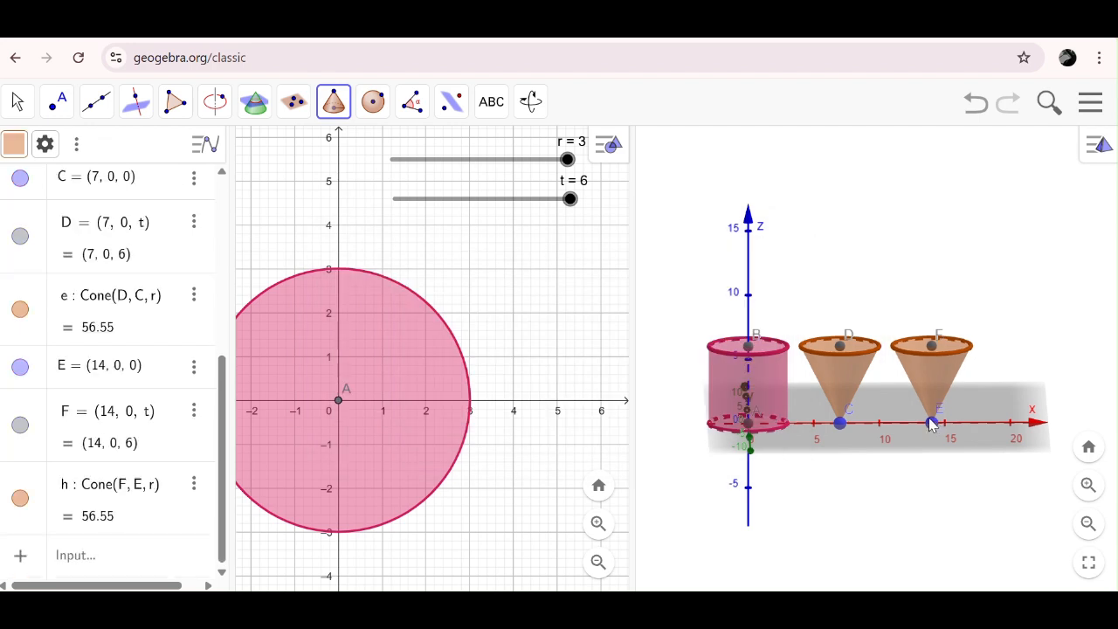
- Define the 3D point G = (21, 0, 0) in the Algebra view
click(147, 558)
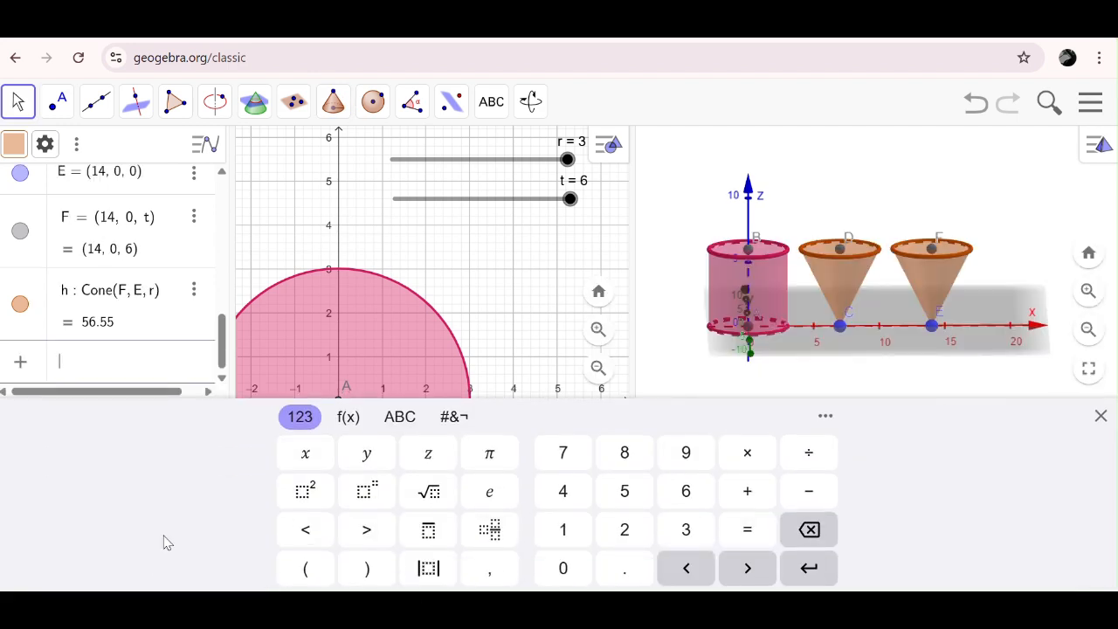
click(1100, 416)
text(g)
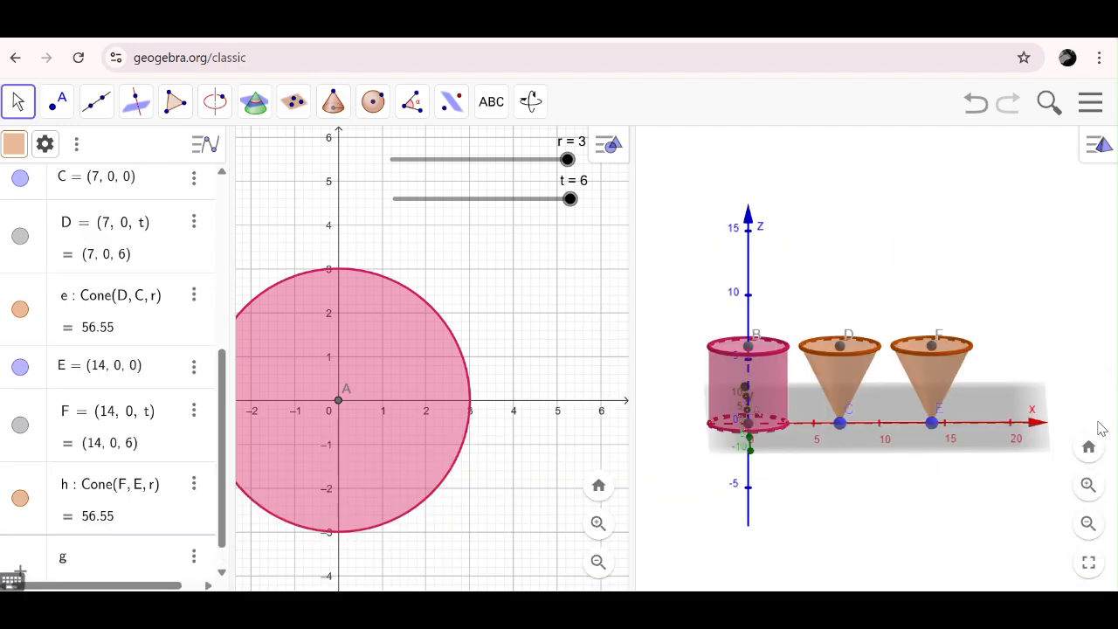
key(BackSpace)
text(G)
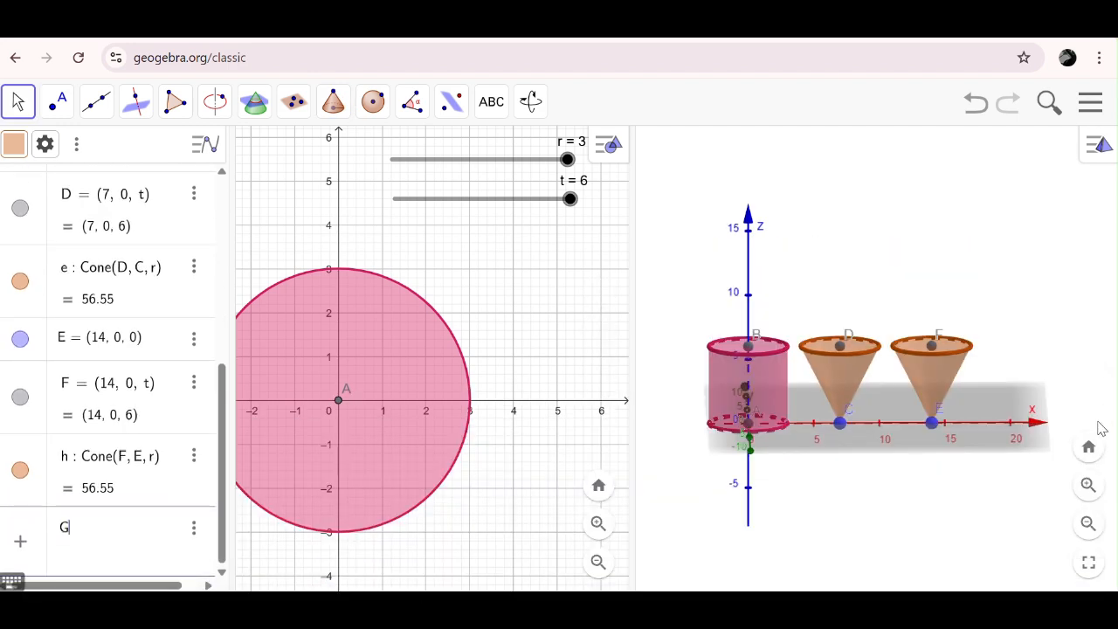
text( = ()
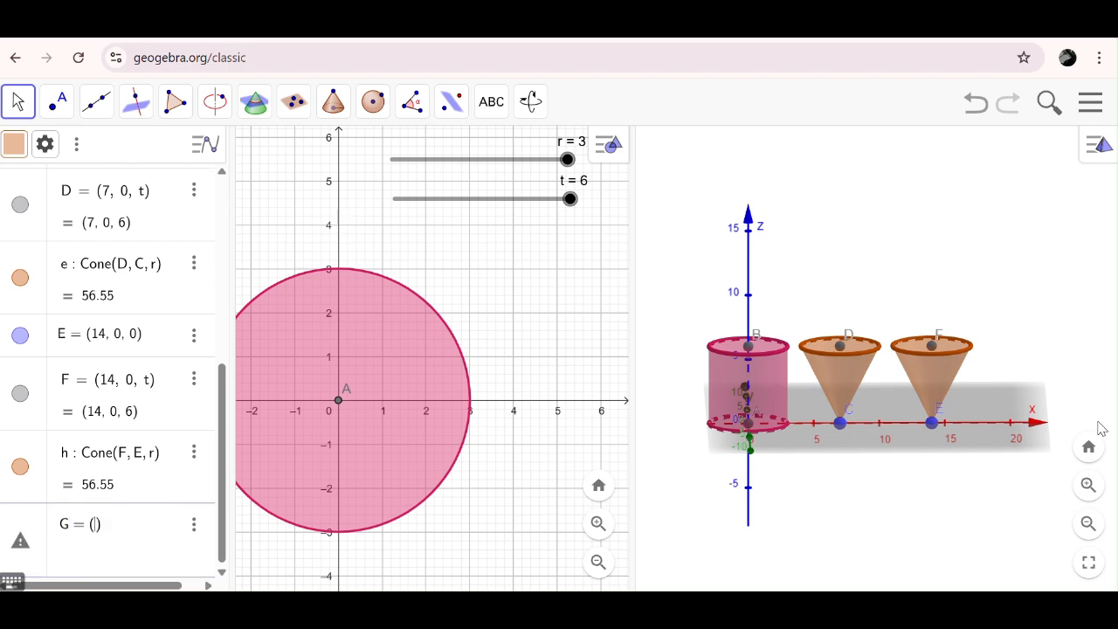
text(21,0,0)
key(Return)
- Define the 3D point H = (21, 0, t) above G, so its height depends on slider t
text(H = (21, 0, )
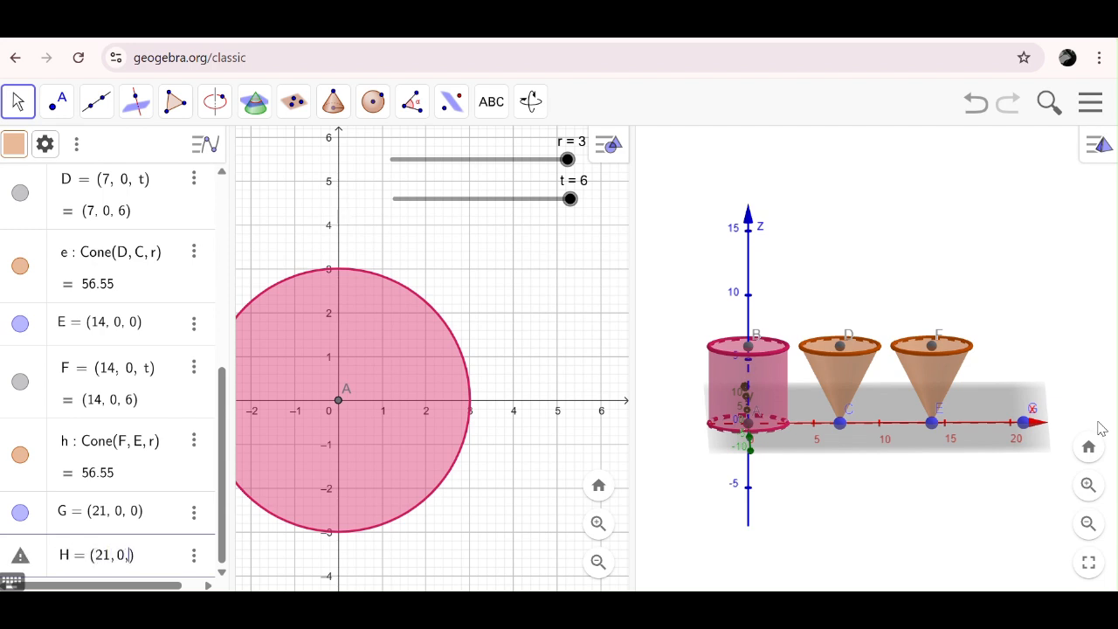
text(t)
key(Return)
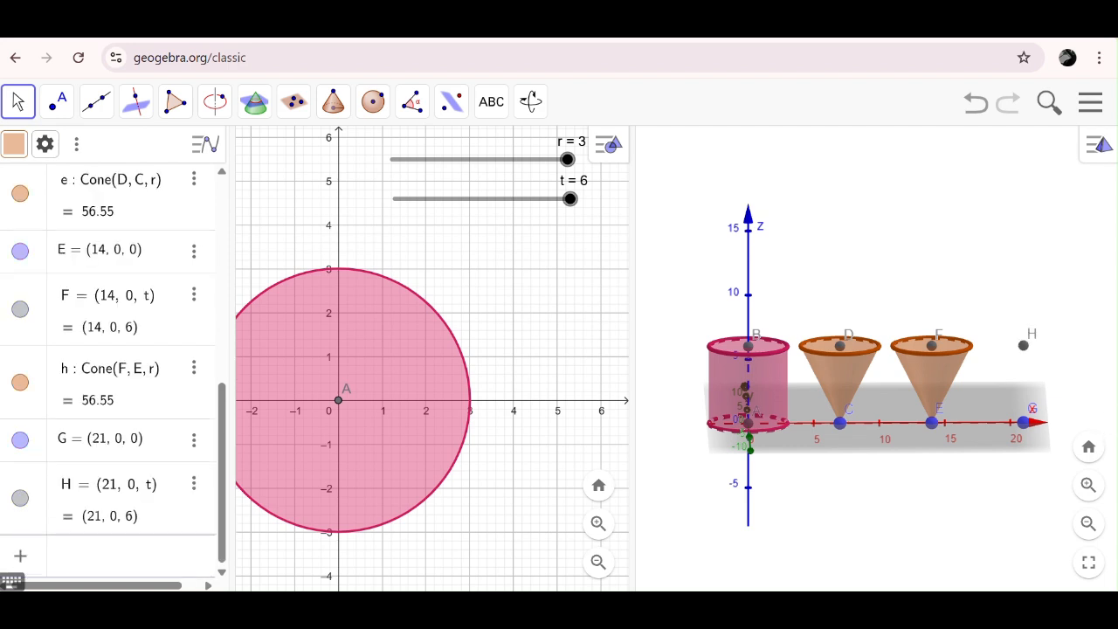
- Construct a third inverted cone with base centre H, apex G and radius r
click(332, 104)
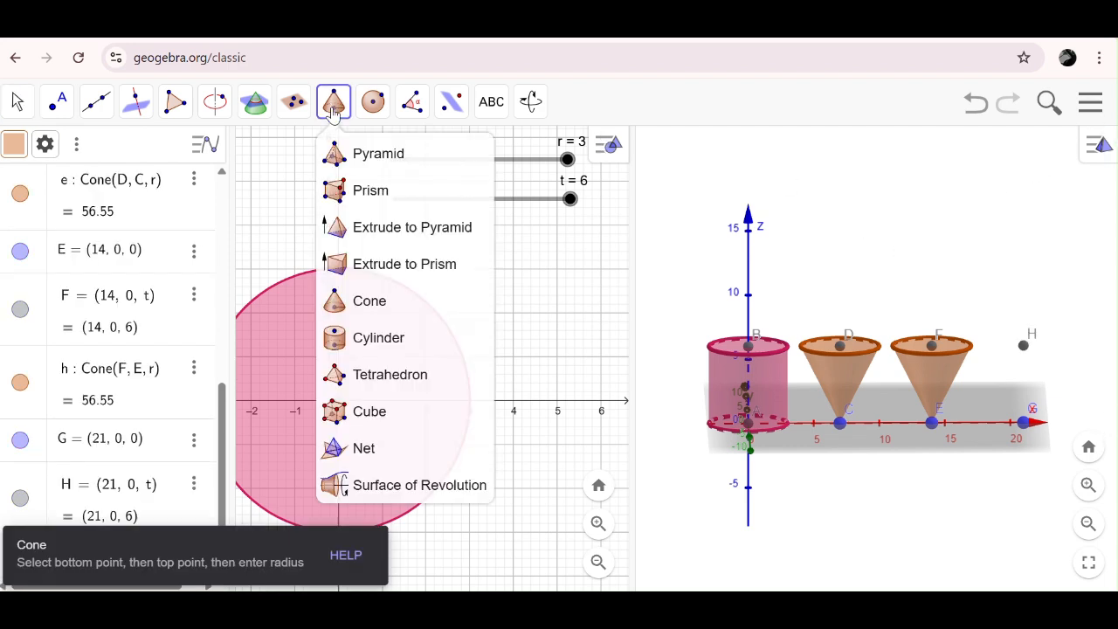
click(392, 301)
click(1024, 345)
click(1024, 424)
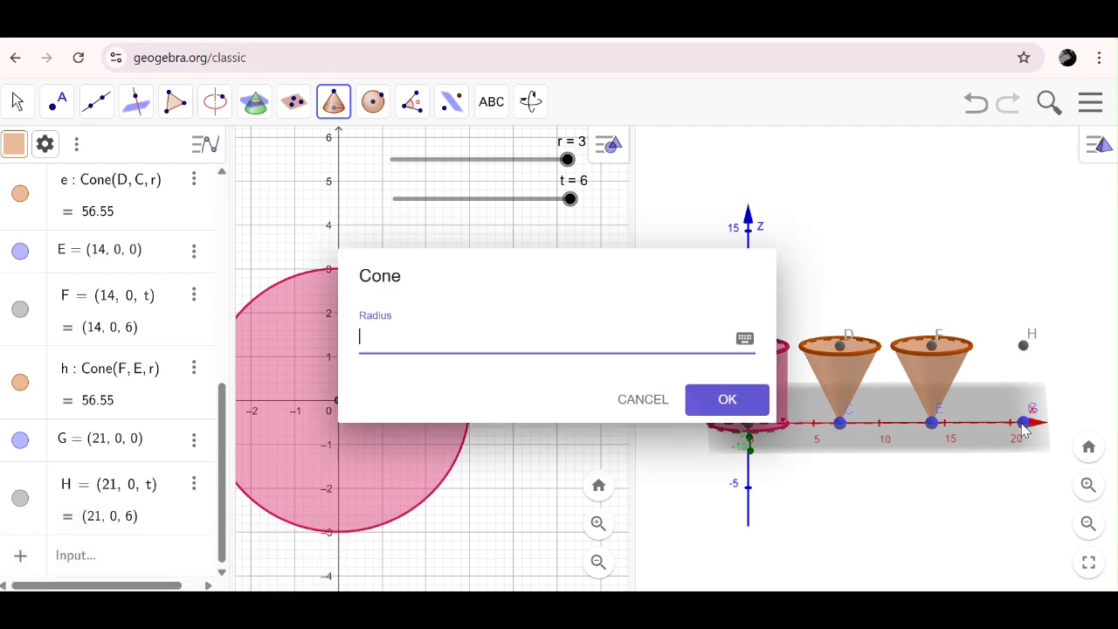
key(Return)
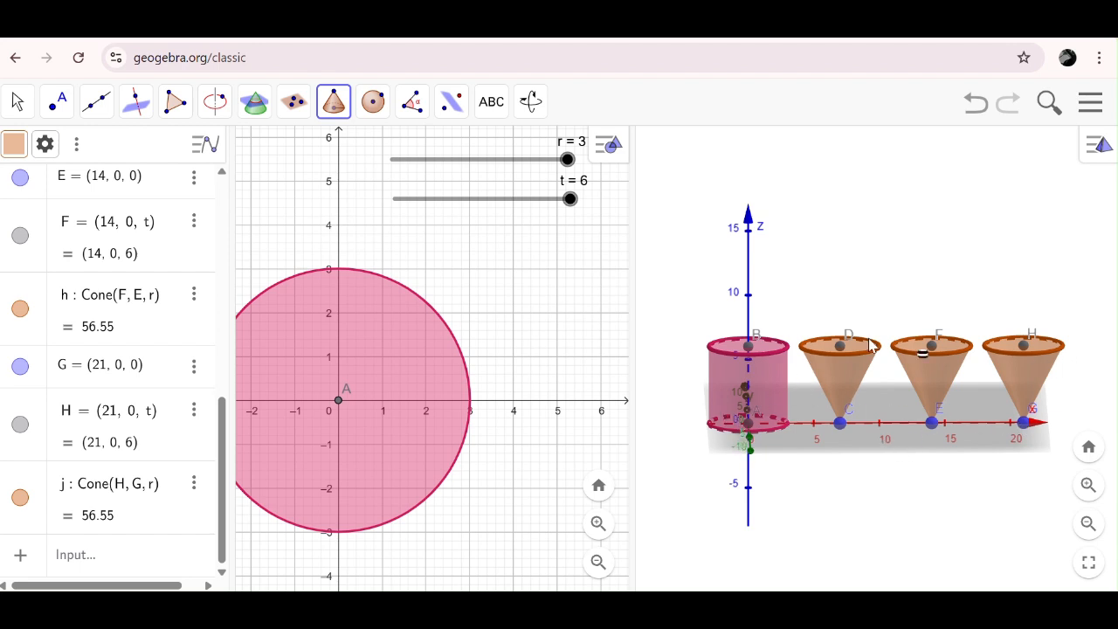
click(18, 103)
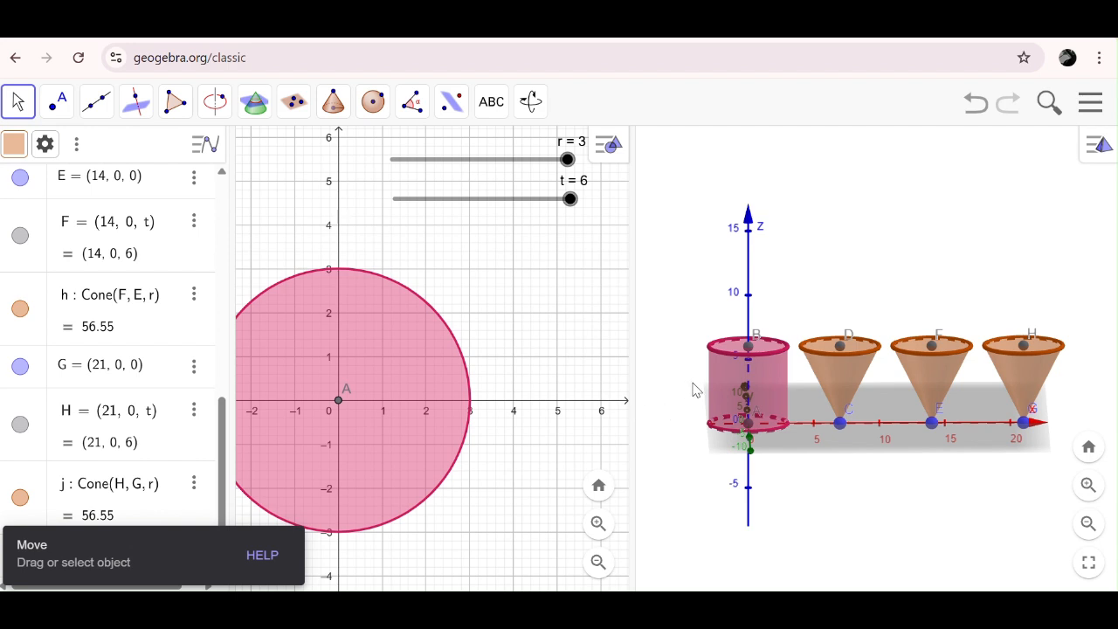
- Recolour the cylinder's lateral surface pale blue (#BCD4E6) and raise its opacity slightly
right_click(729, 393)
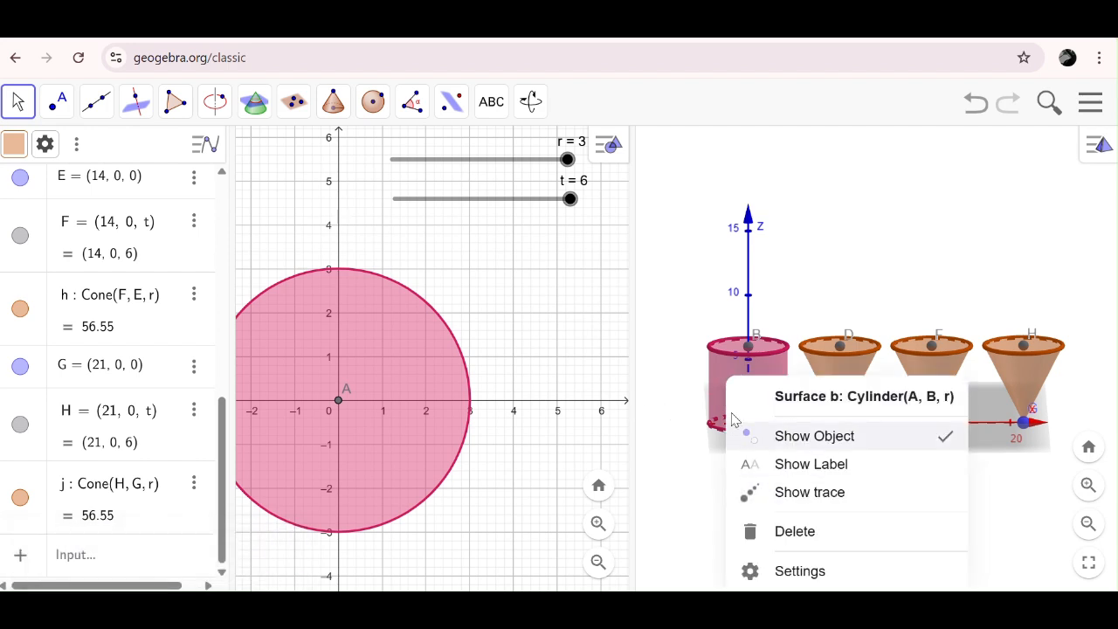
click(791, 571)
click(1101, 142)
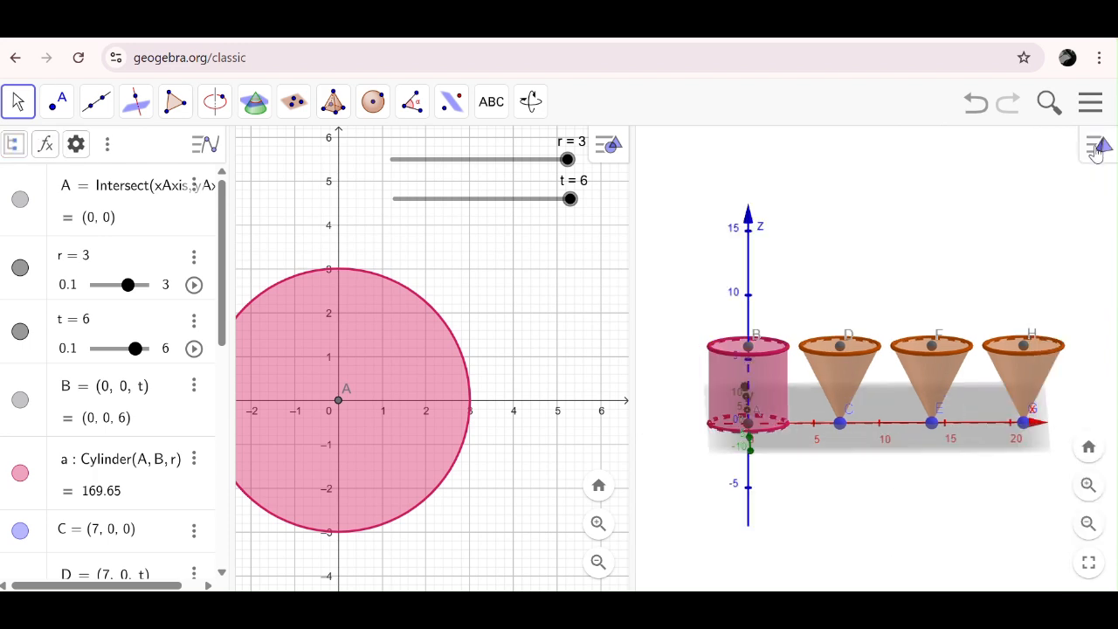
right_click(728, 393)
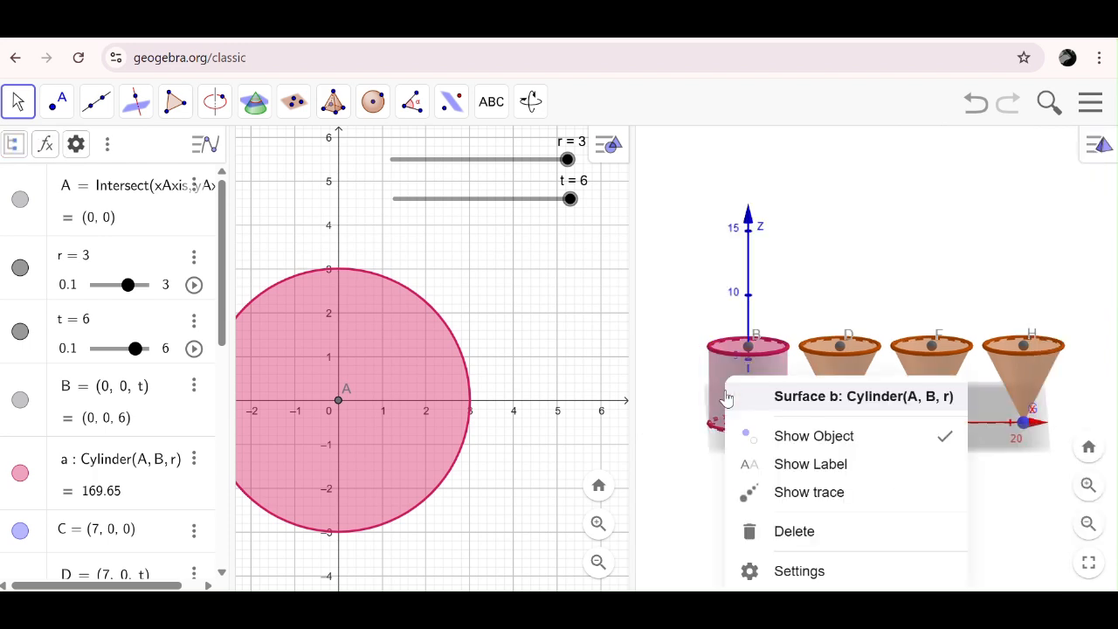
click(811, 572)
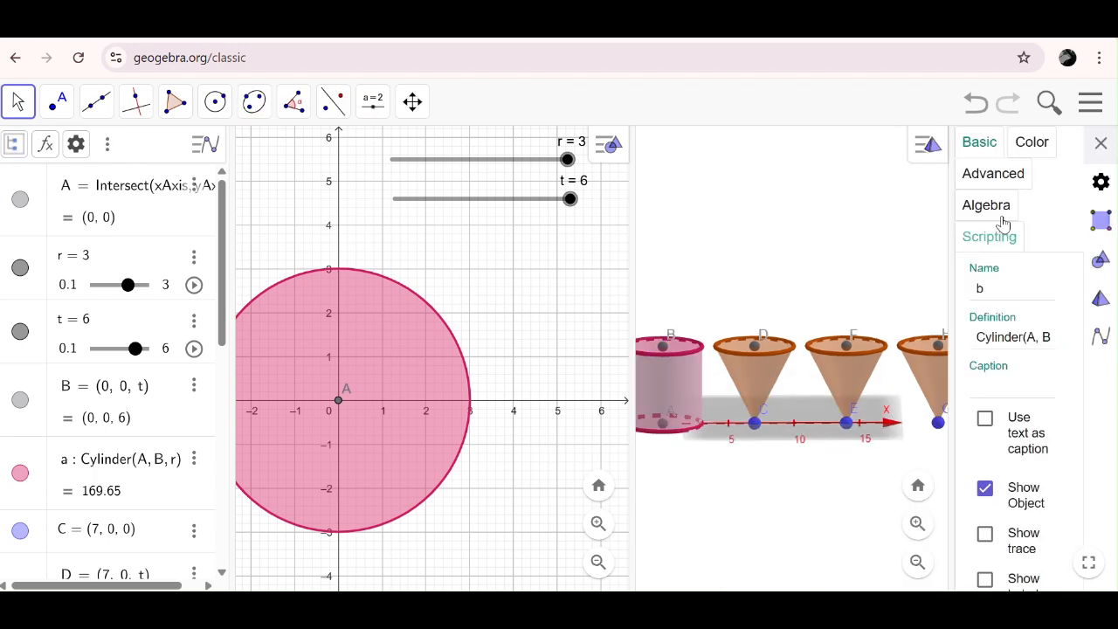
click(1033, 147)
drag(951, 418, 912, 419)
click(988, 361)
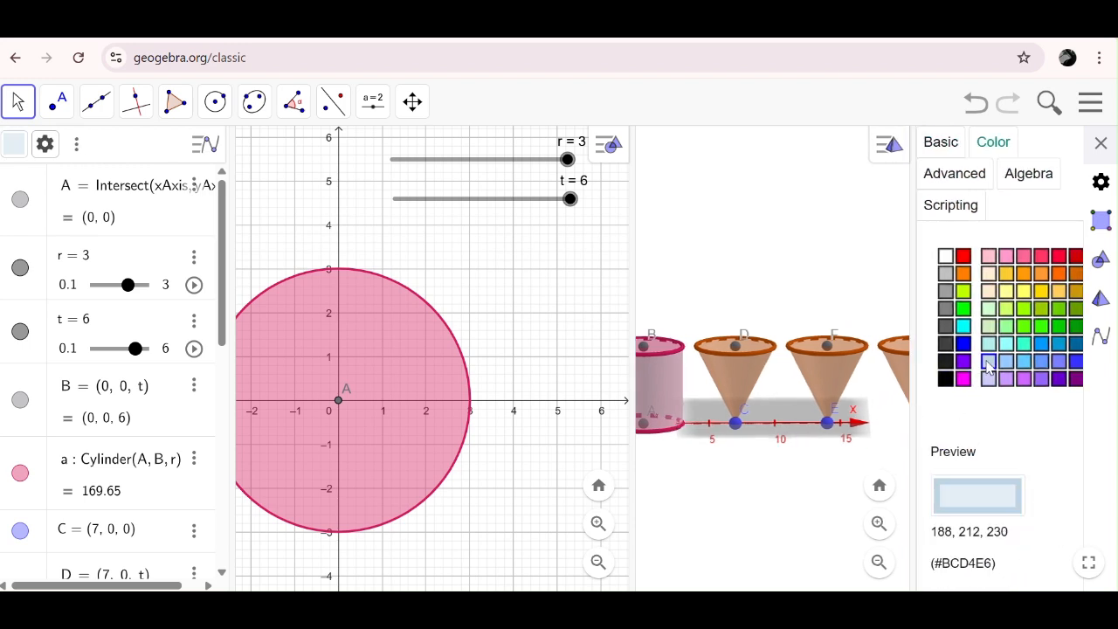
drag(912, 404, 886, 387)
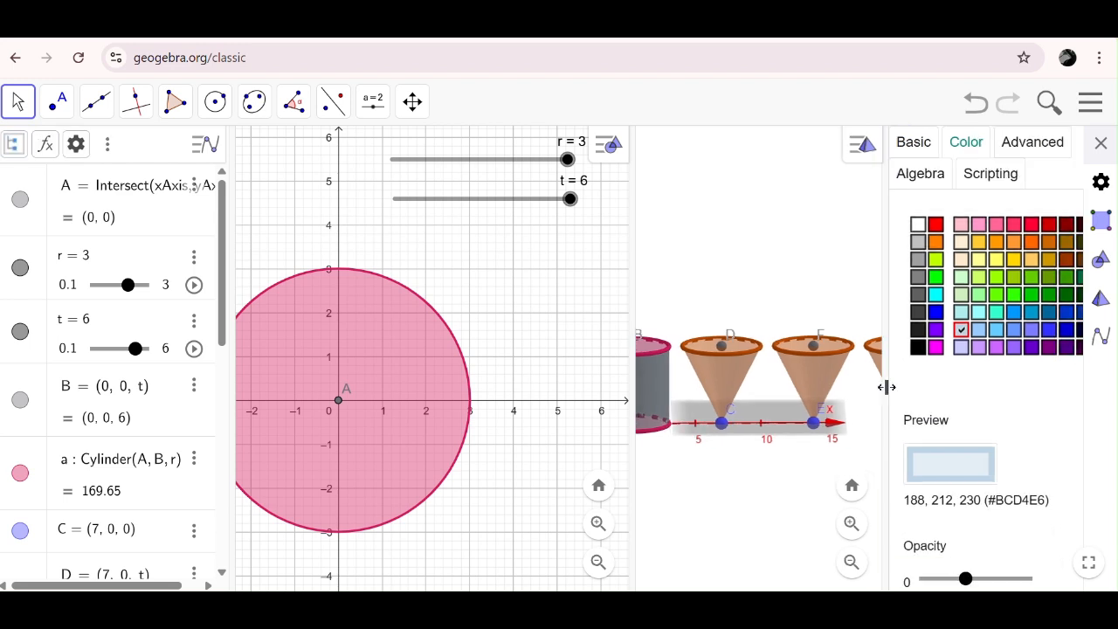
click(977, 579)
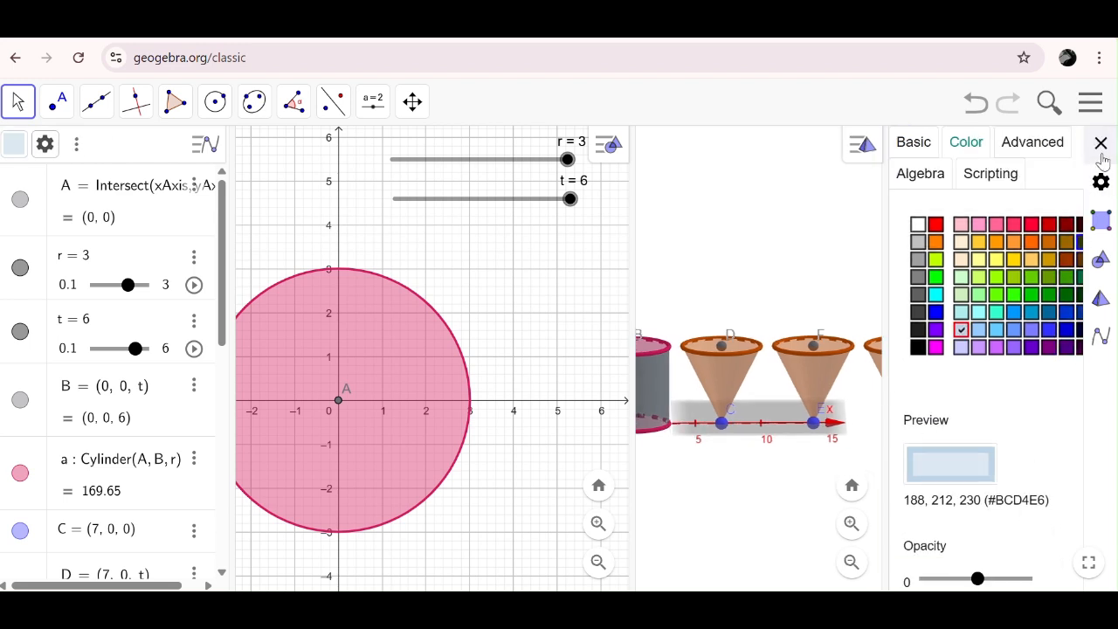
- Recolour the lateral surfaces of all three cones pale blue (#BCD4E6)
click(709, 380)
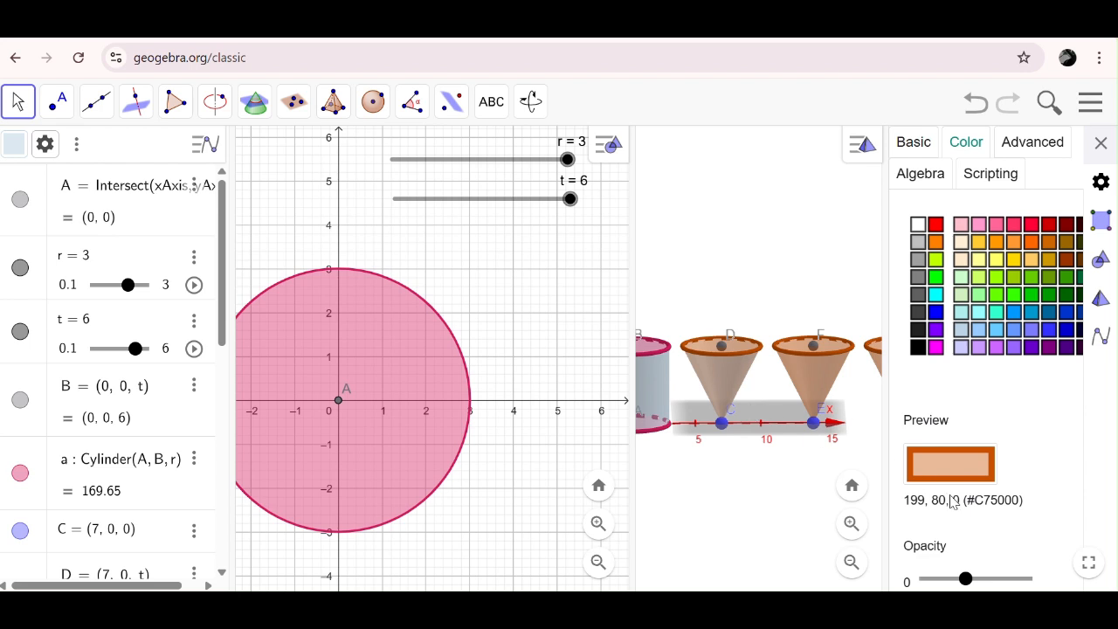
click(963, 331)
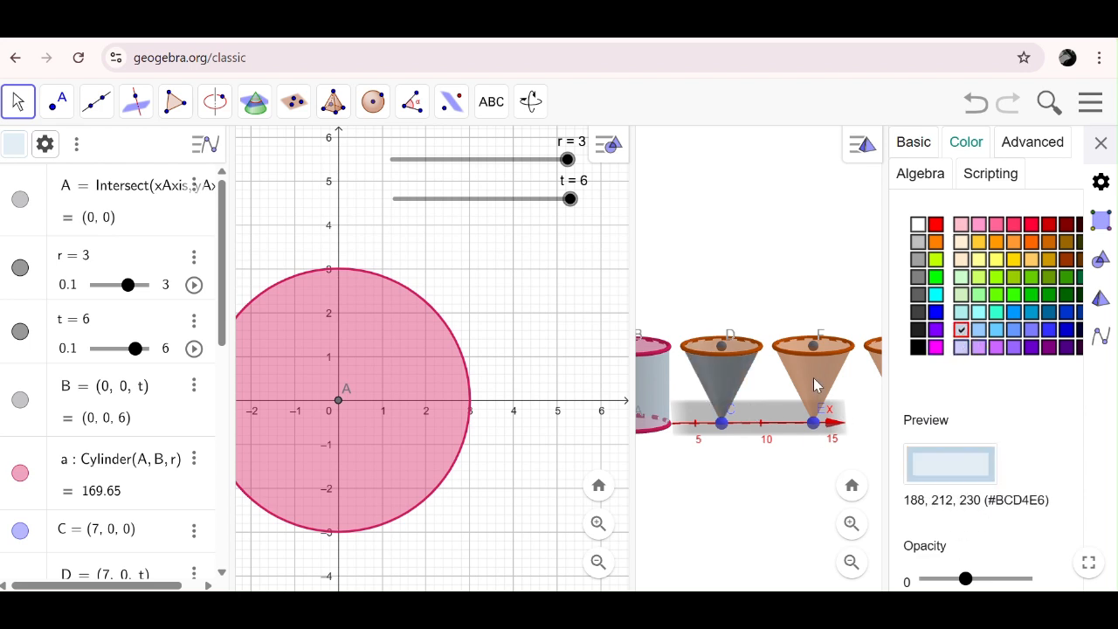
click(818, 387)
click(962, 331)
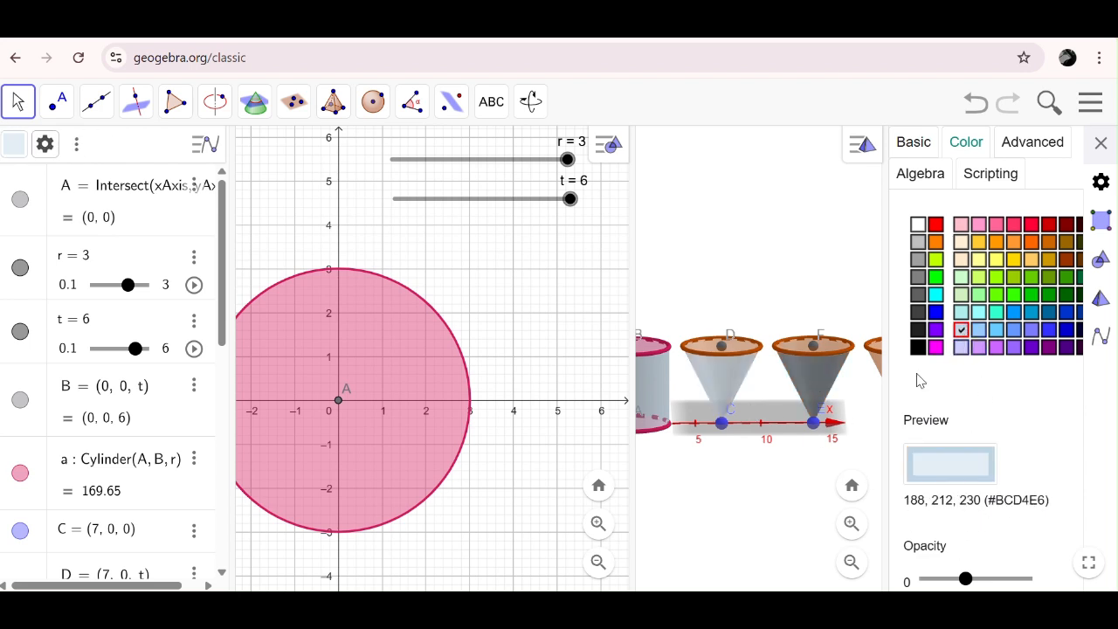
click(879, 367)
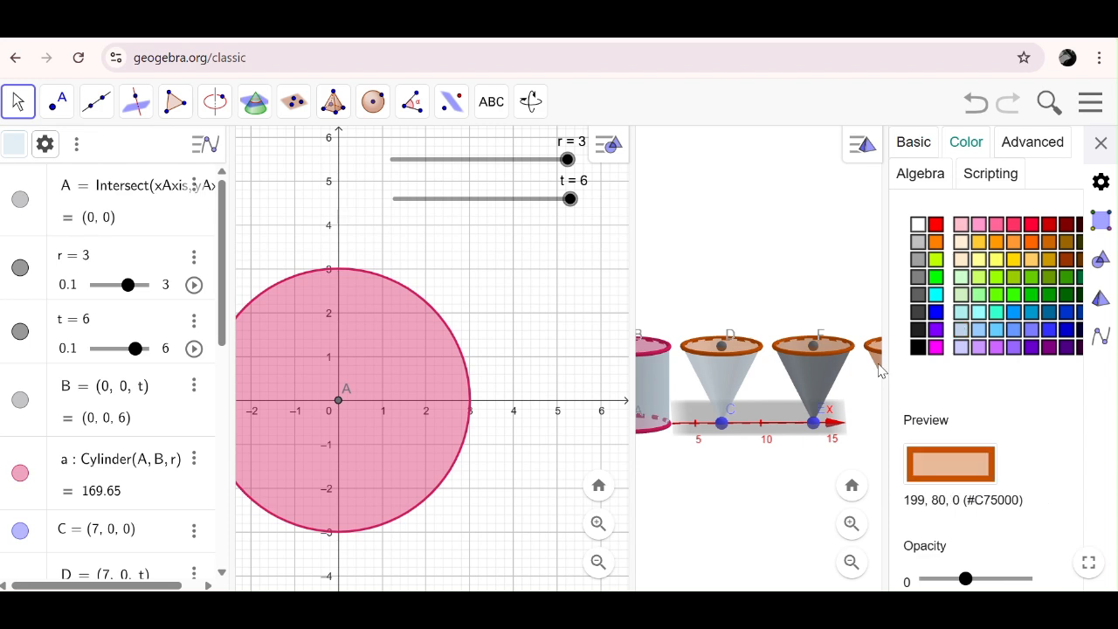
click(962, 331)
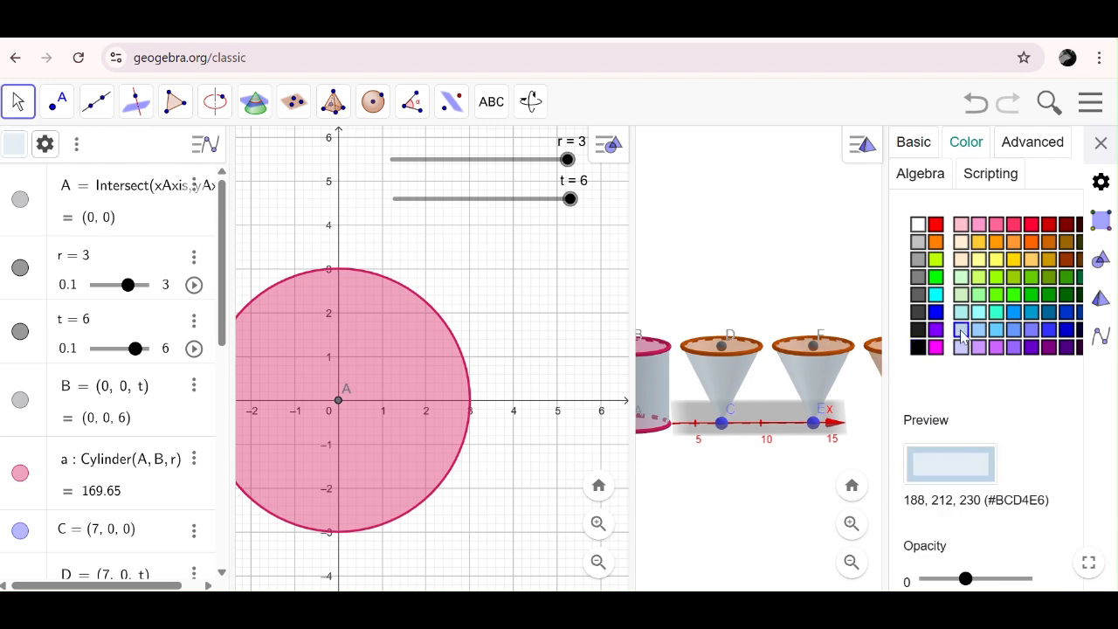
- Recolour the base circles of the three cones around H, F and D to pale blue (#BCD4E6)
click(874, 356)
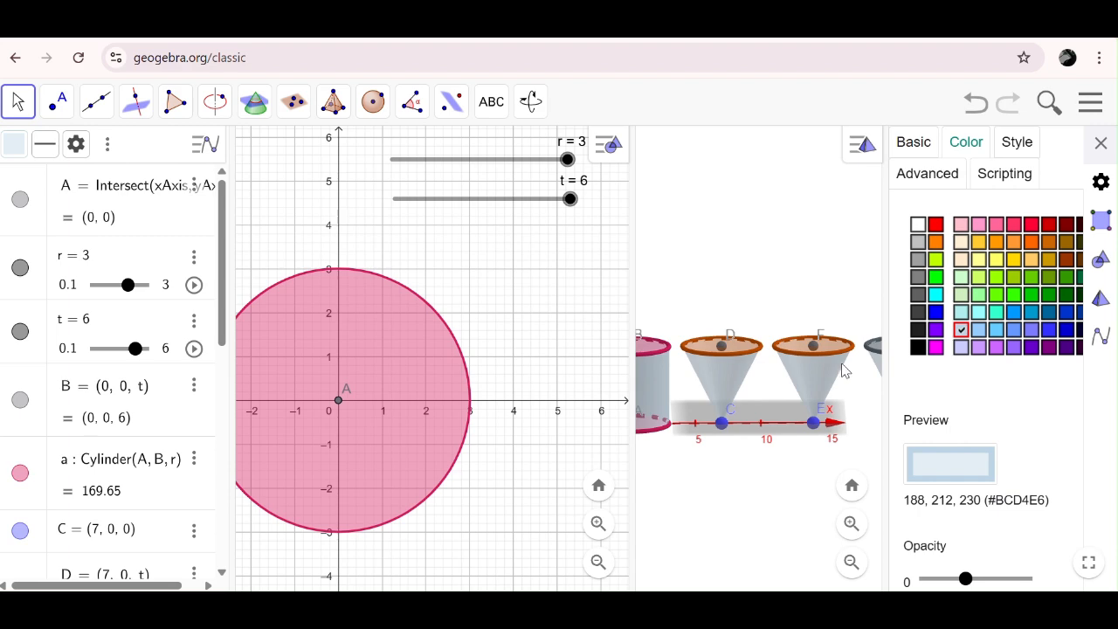
double_click(837, 363)
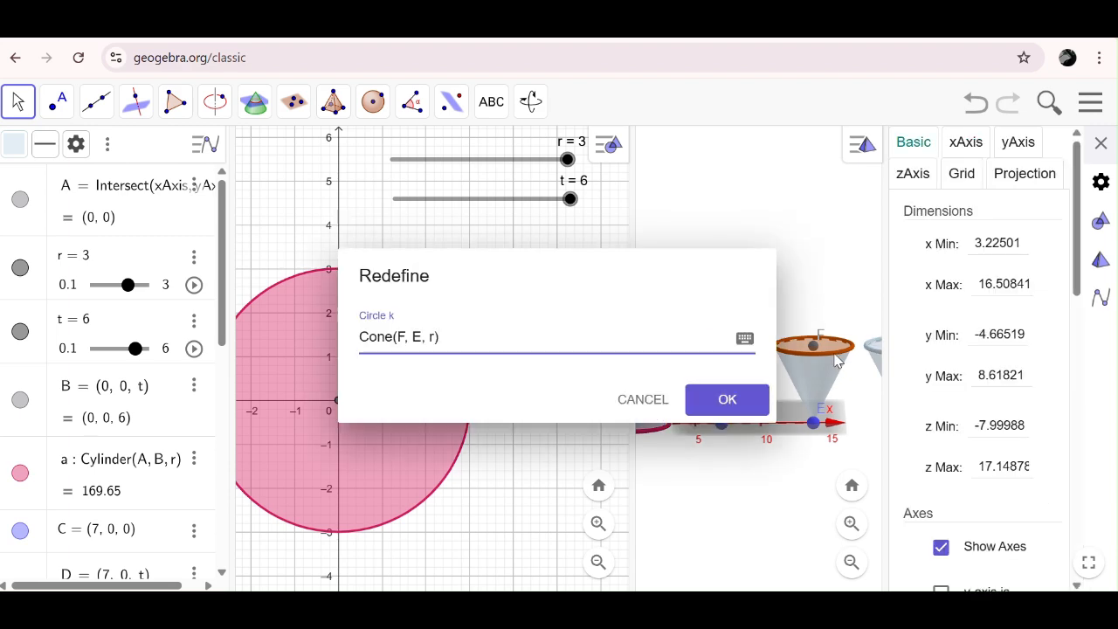
click(651, 399)
click(786, 353)
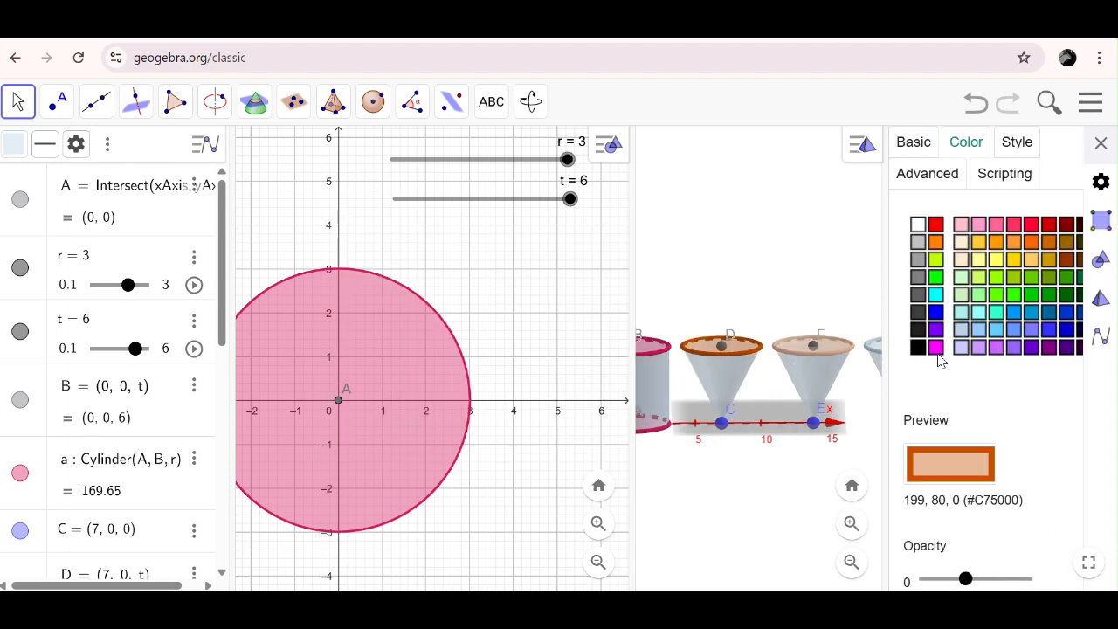
click(961, 330)
click(757, 354)
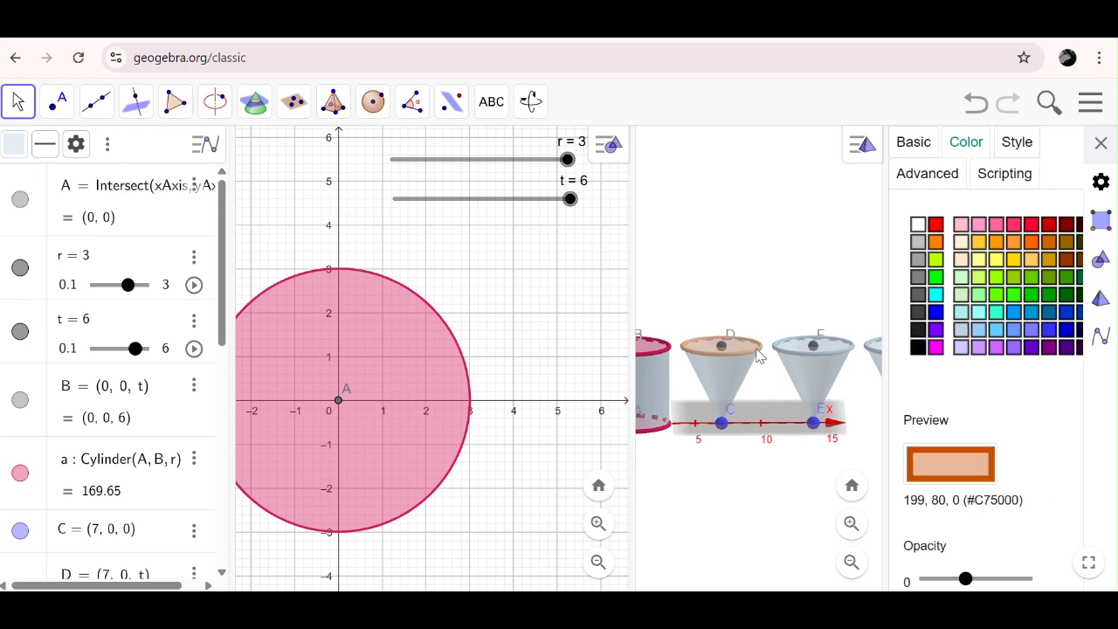
click(961, 329)
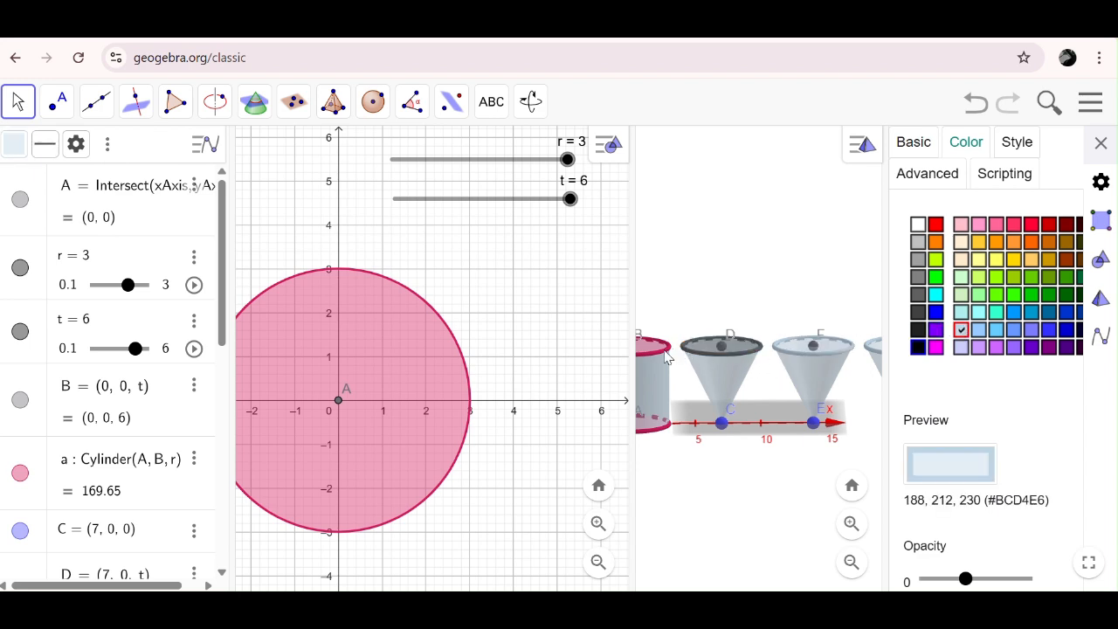
- Recolour the cylinder's upper and lower circles pale blue (#BCD4E6) and close the settings
click(666, 356)
click(961, 330)
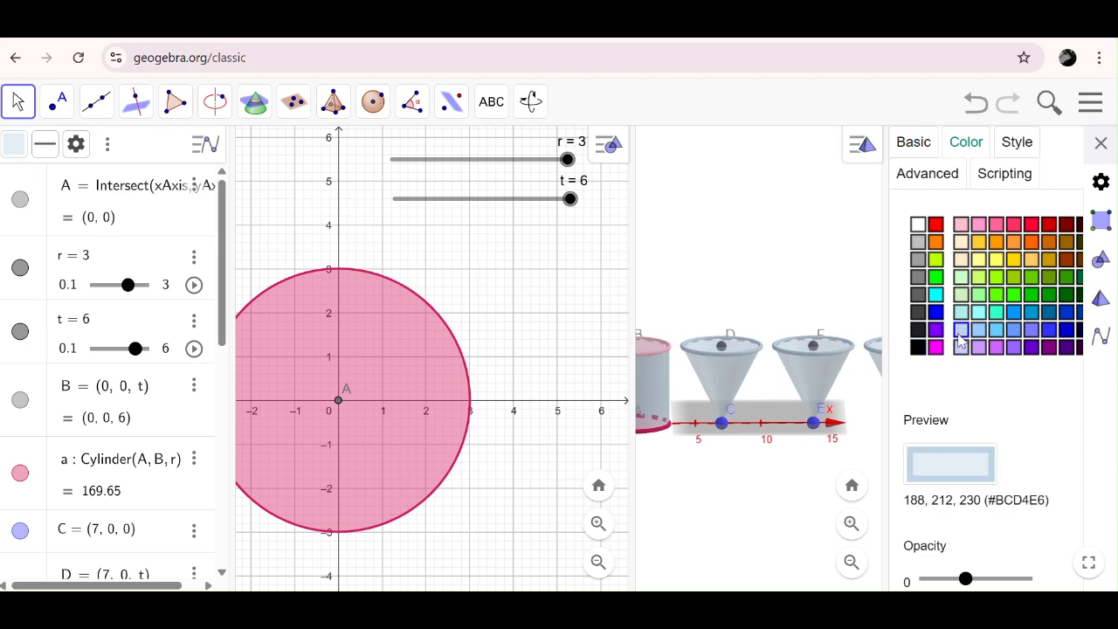
click(660, 433)
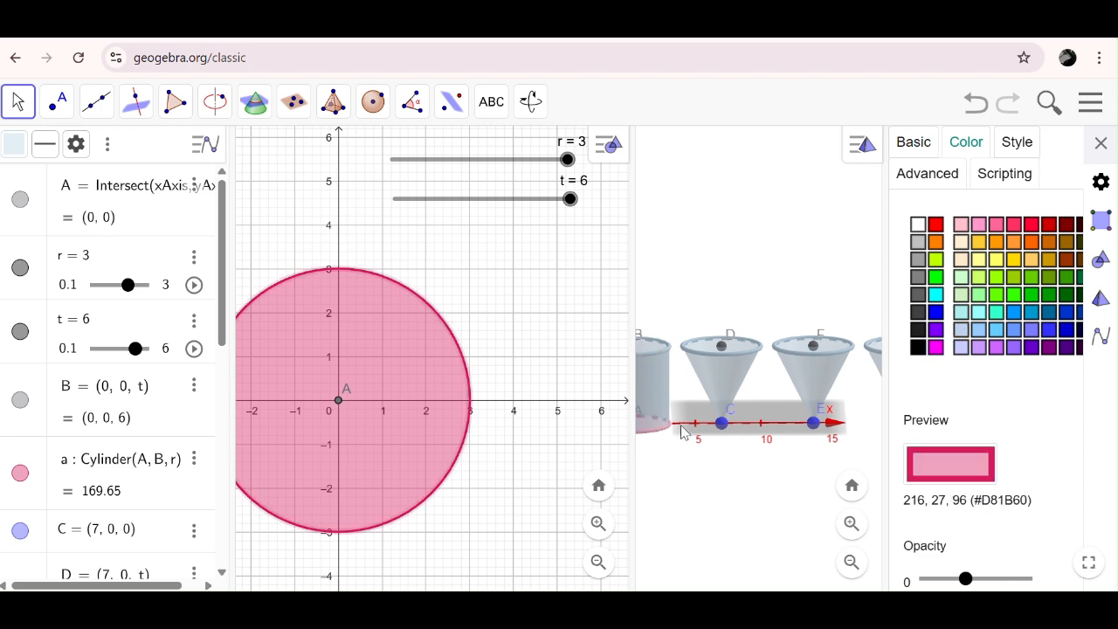
click(961, 331)
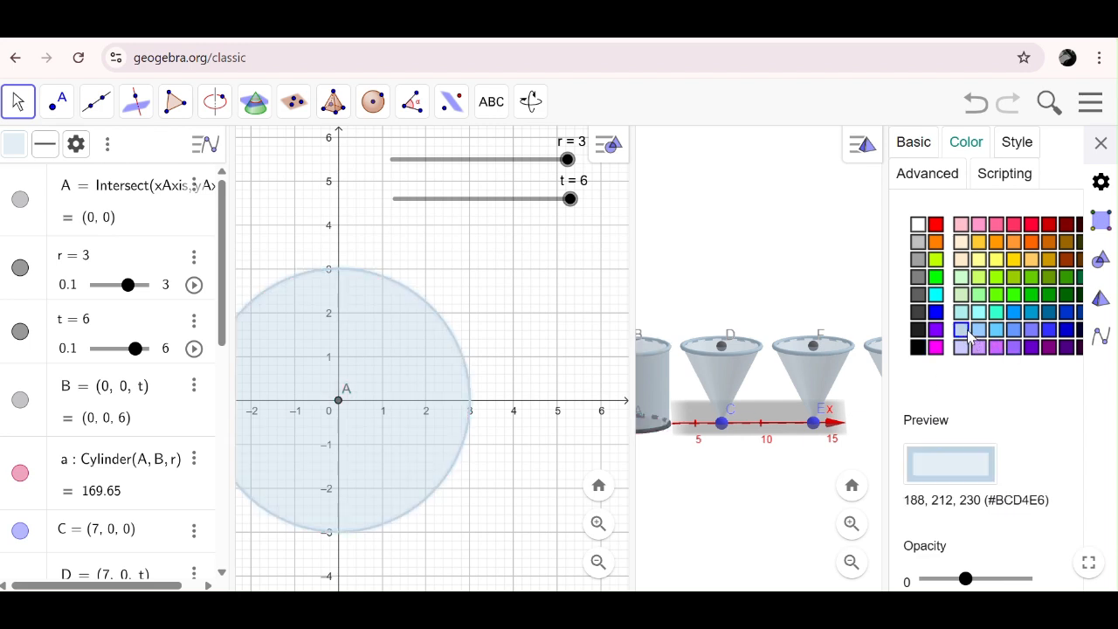
click(1101, 142)
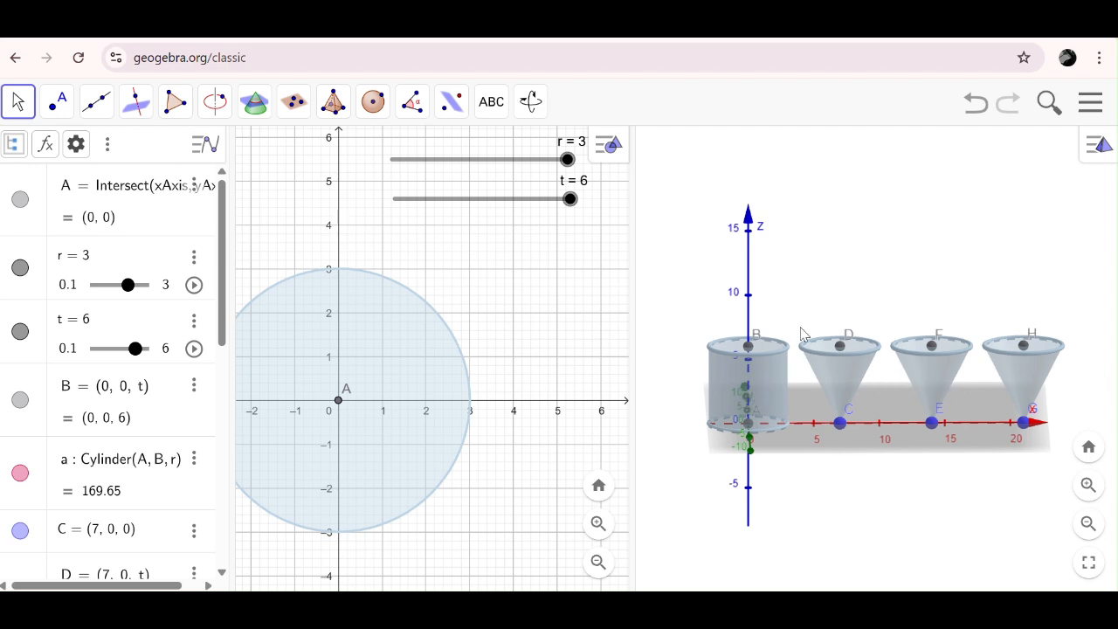
- Place a new number slider below slider t in the 2D view and name it n
click(421, 237)
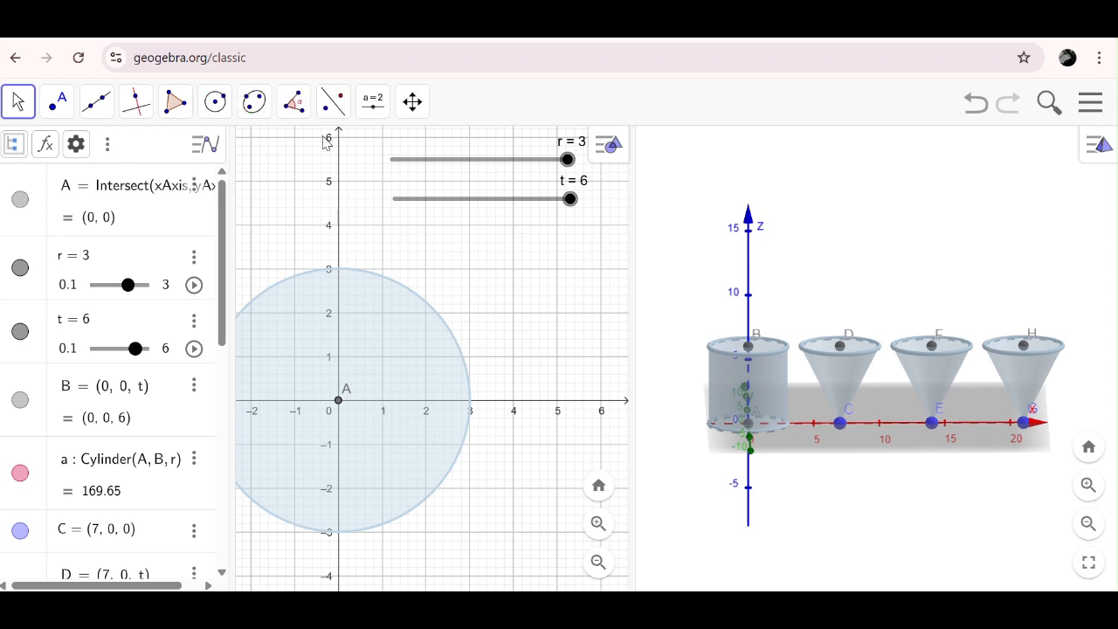
click(374, 102)
click(395, 155)
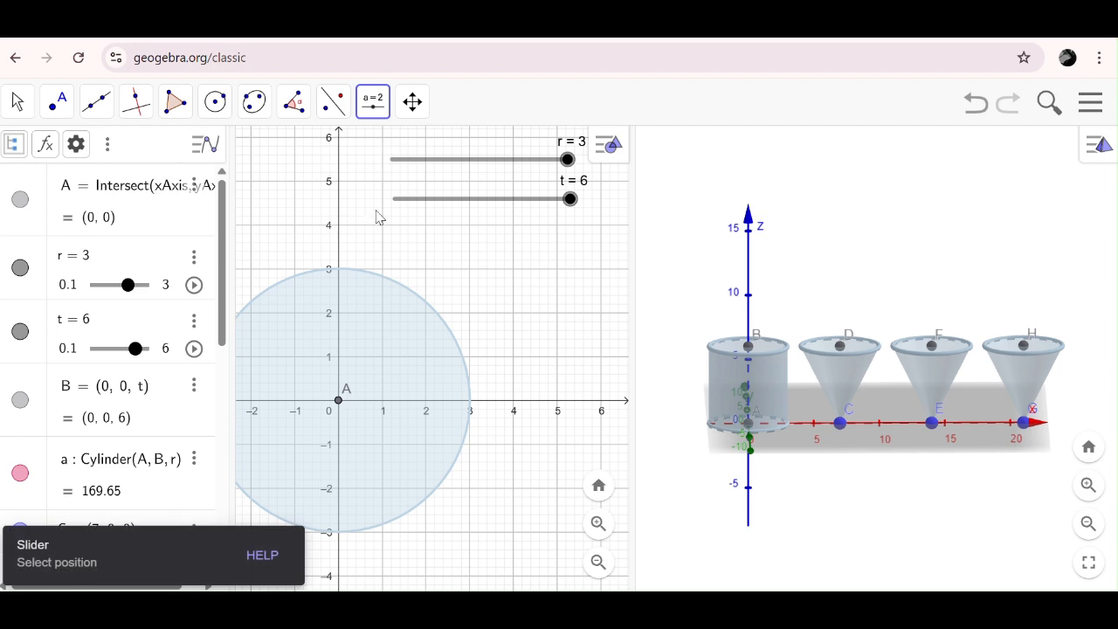
click(403, 233)
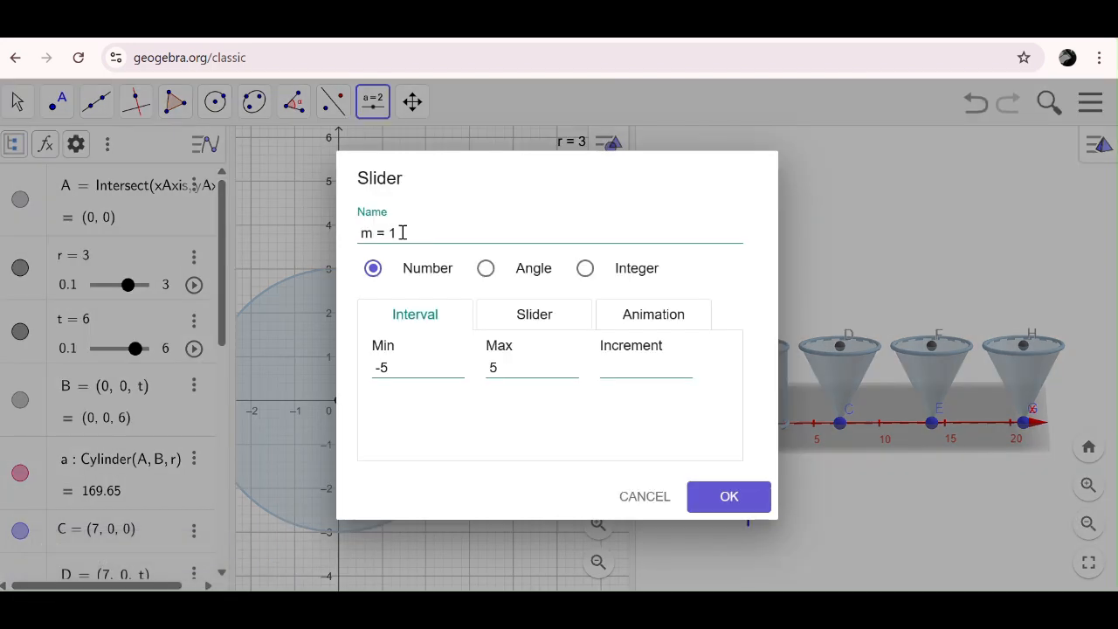
click(403, 232)
drag(362, 232, 417, 251)
text(n)
- Give slider n a minimum of 0, a maximum of 6 and an increment of 1, and create it
click(390, 370)
key(BackSpace)
double_click(506, 374)
text(6)
click(623, 371)
text(1)
key(Return)
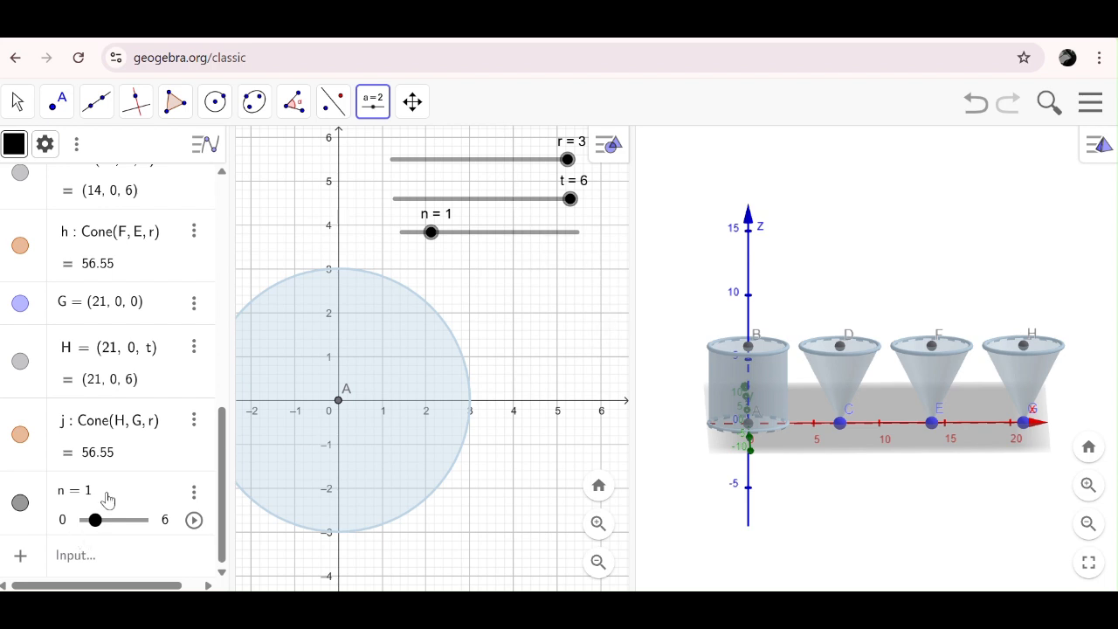
- Define the 3D point I = (0, 0, n/3) in the Algebra view and set slider n to 6
click(83, 563)
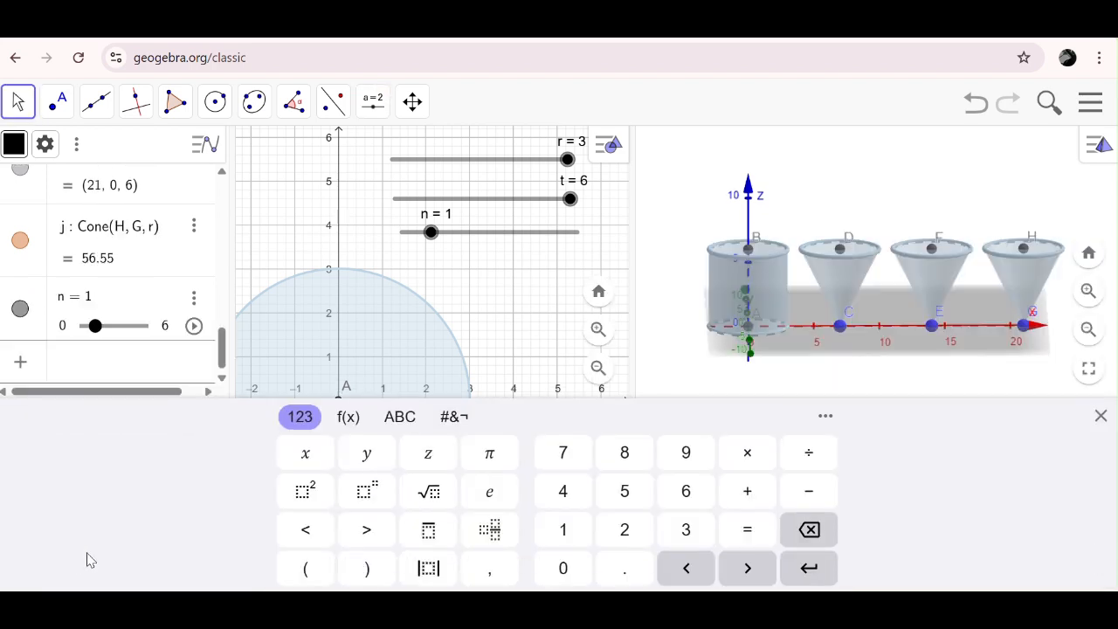
click(1100, 416)
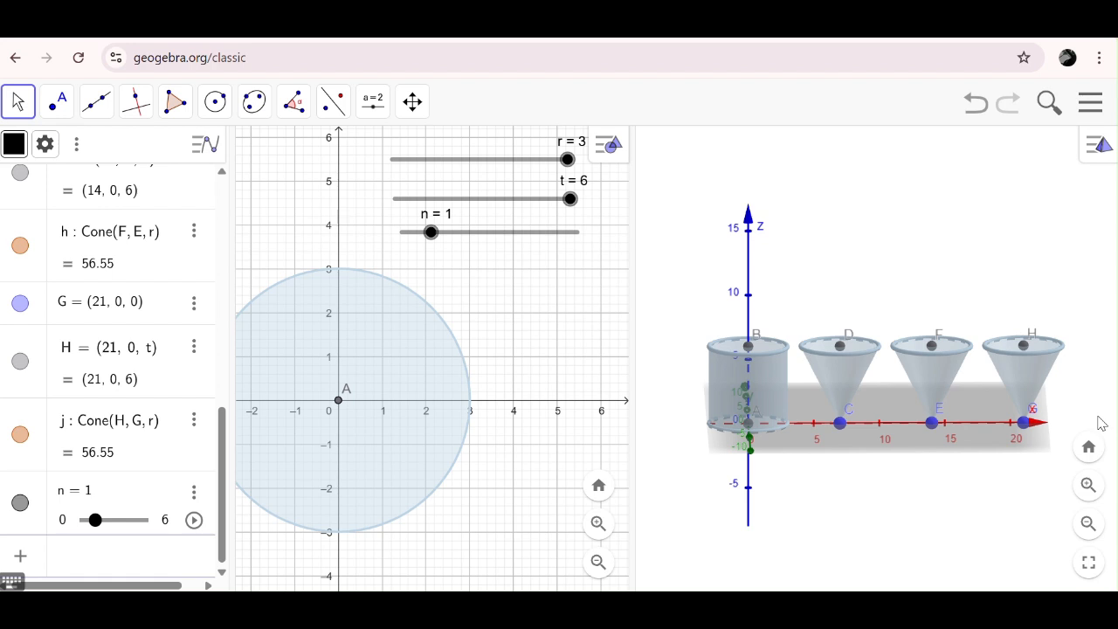
text(l = (0, 0, )
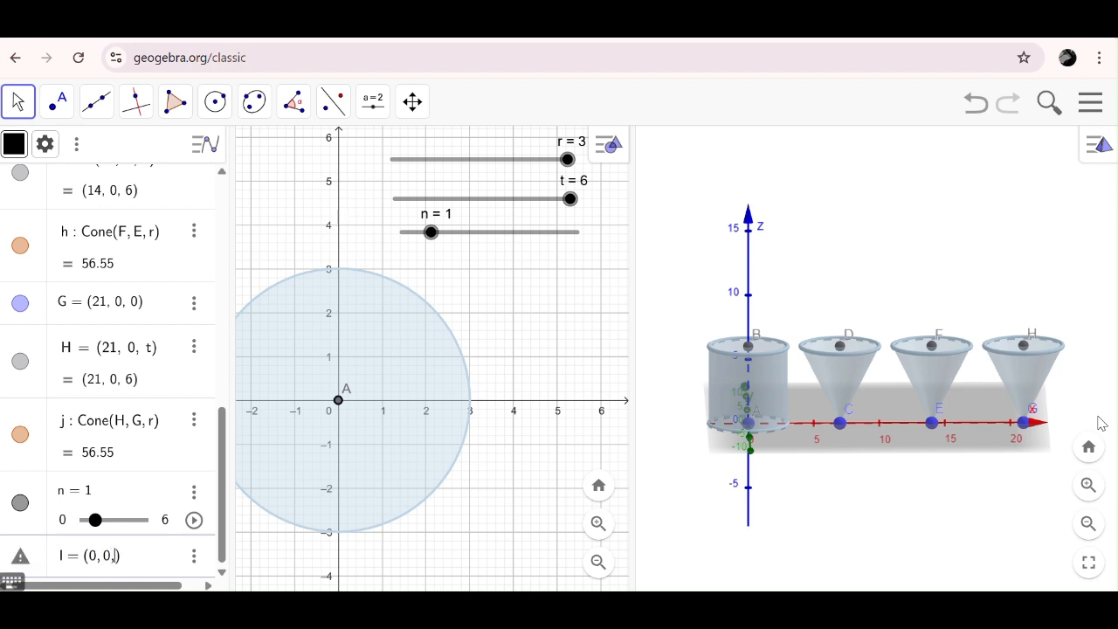
text(n/3)
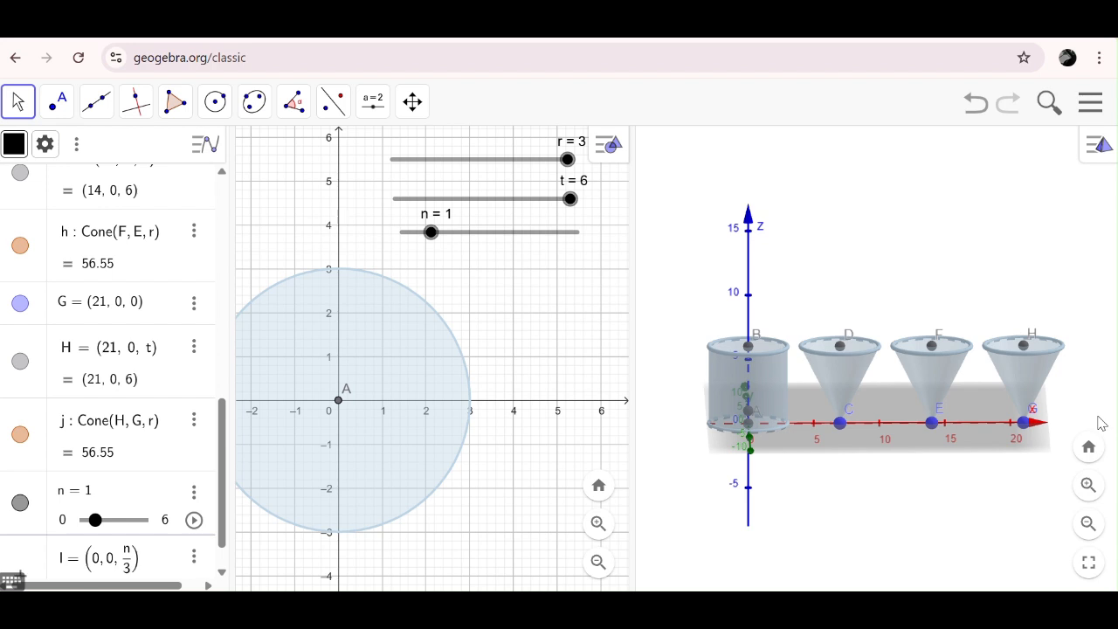
key(Return)
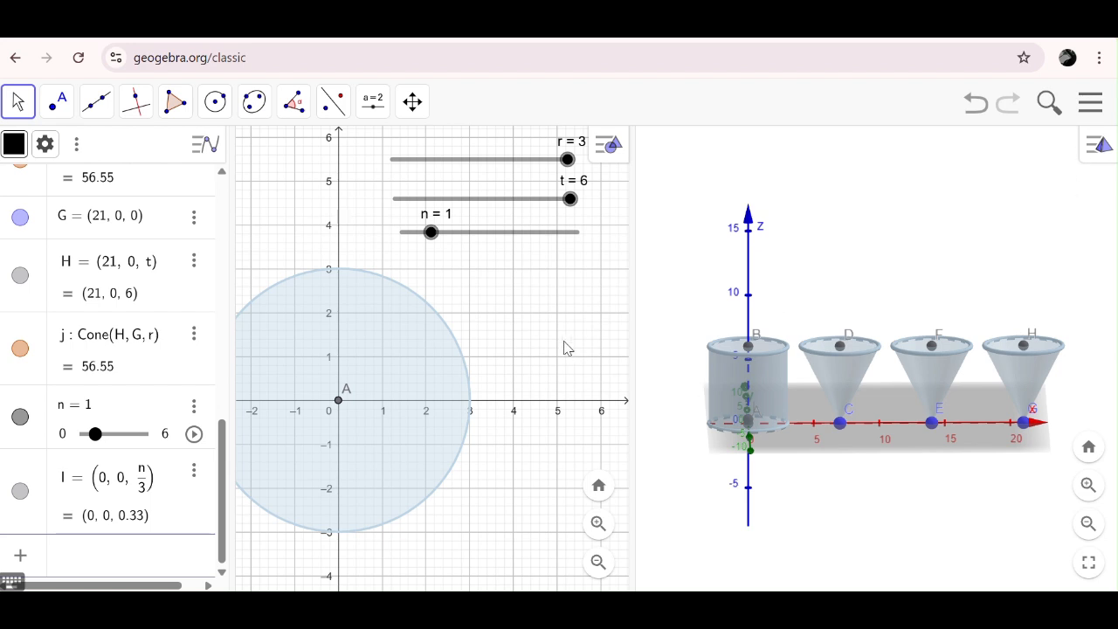
drag(430, 236, 592, 250)
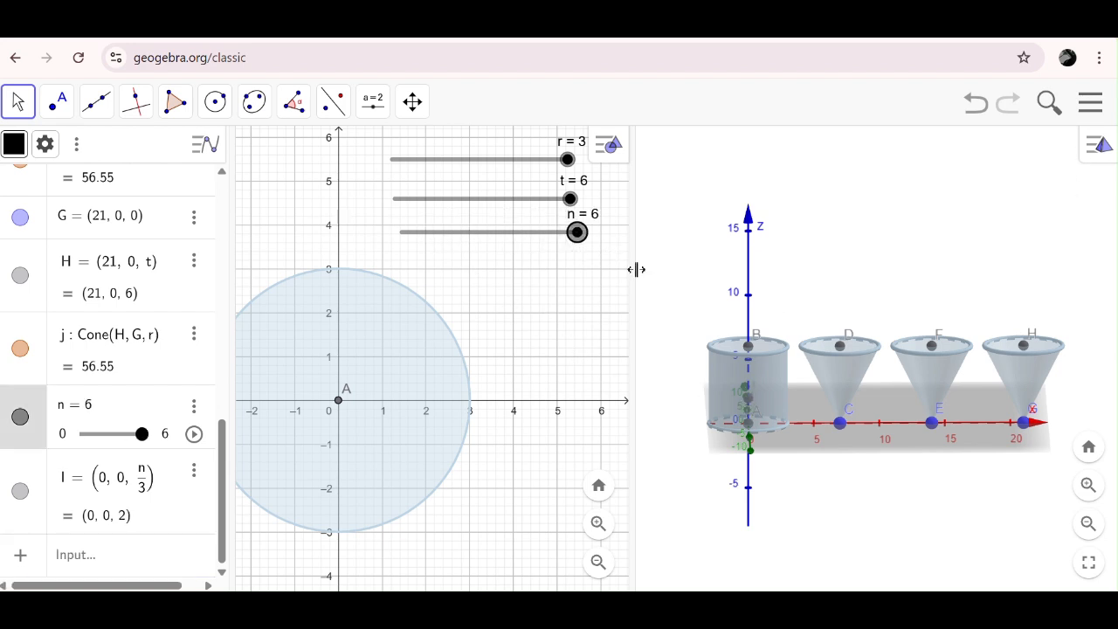
- Create a cylinder between points I and A with radius r inside the pale-blue cylinder
drag(943, 444, 931, 449)
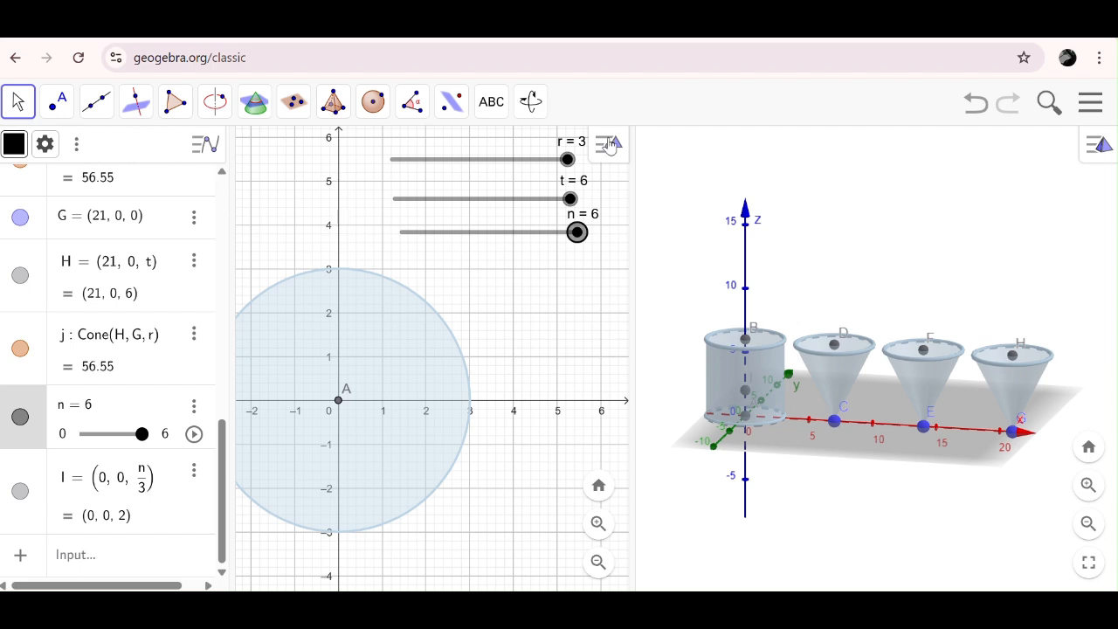
click(341, 109)
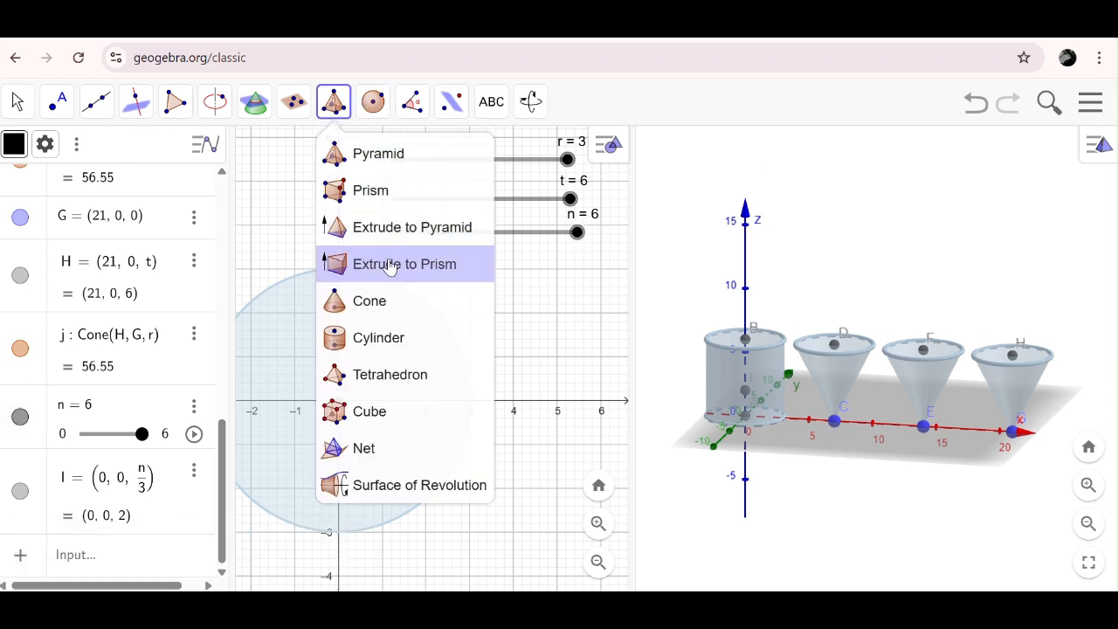
click(399, 340)
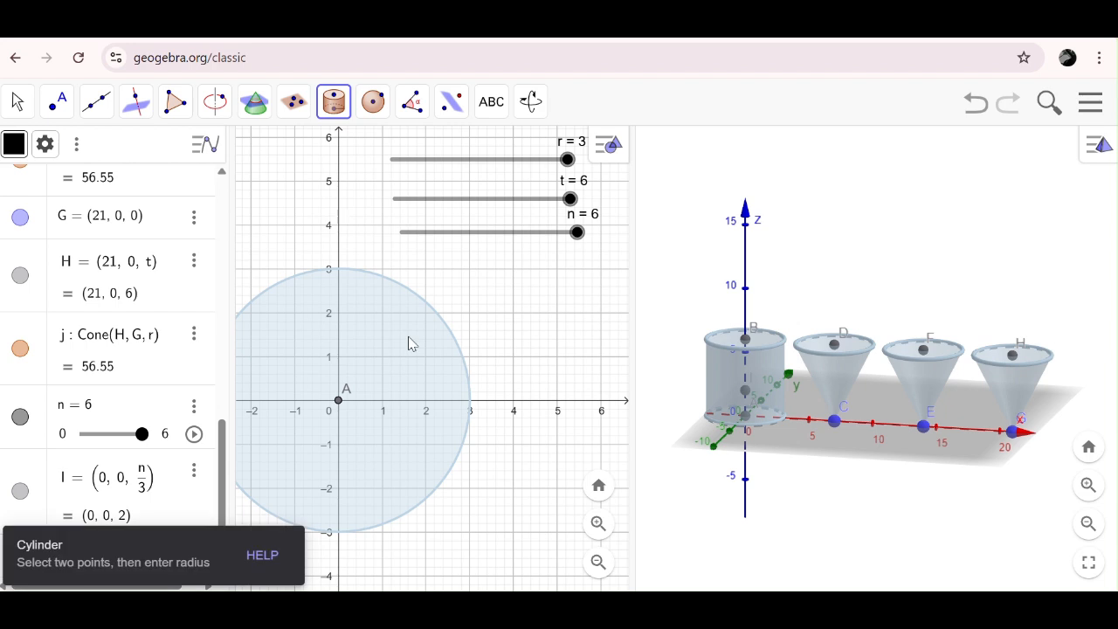
click(746, 393)
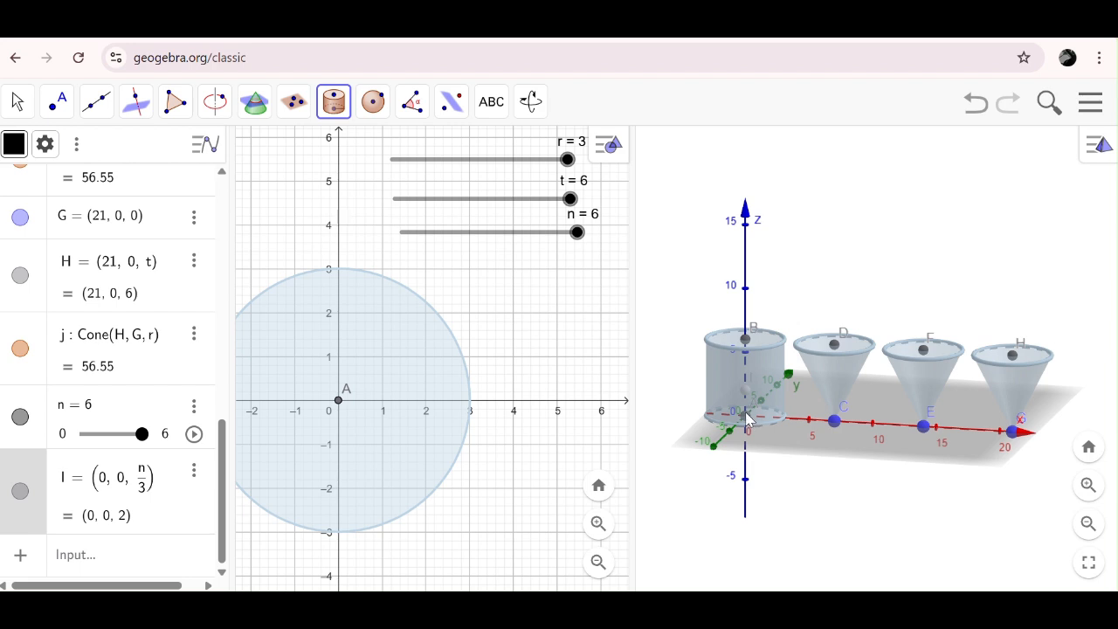
click(745, 418)
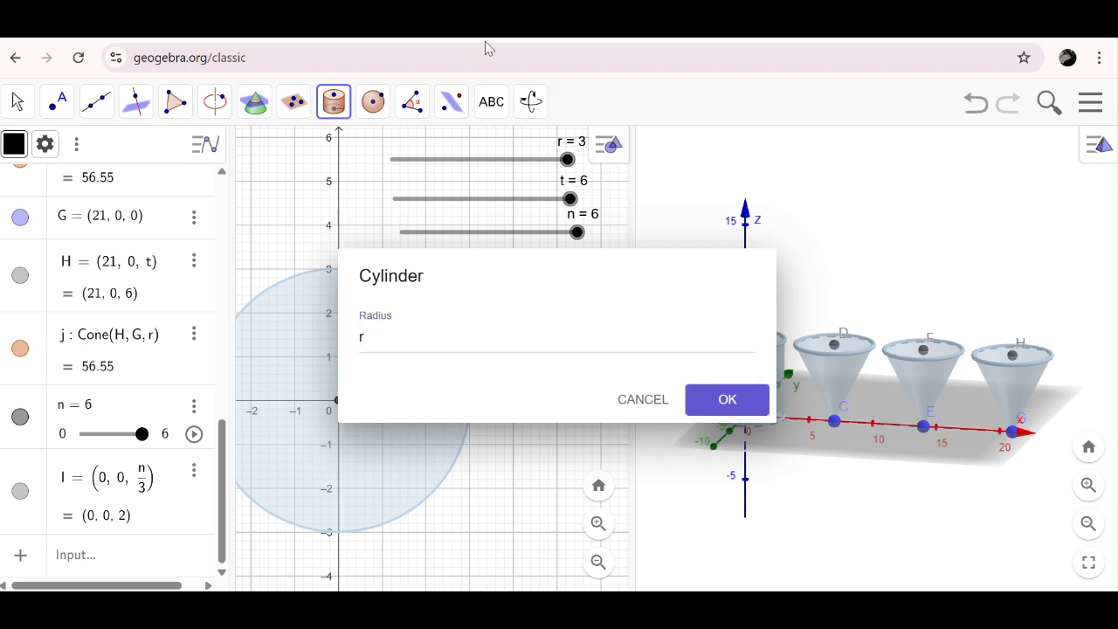
click(728, 400)
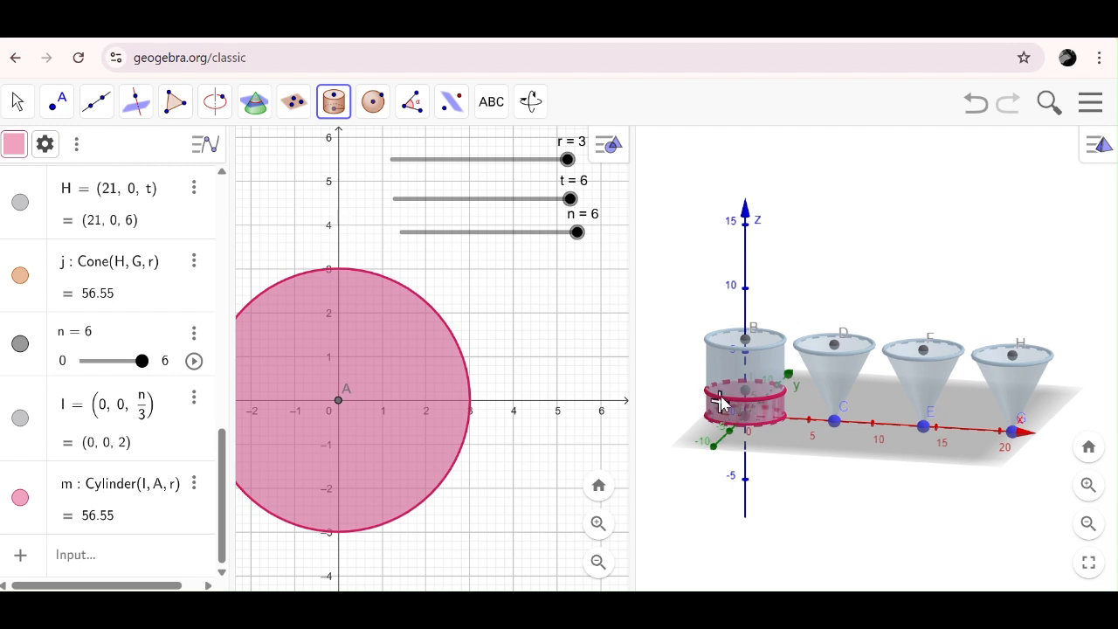
scroll(856, 222, down, 3)
scroll(856, 222, up, 4)
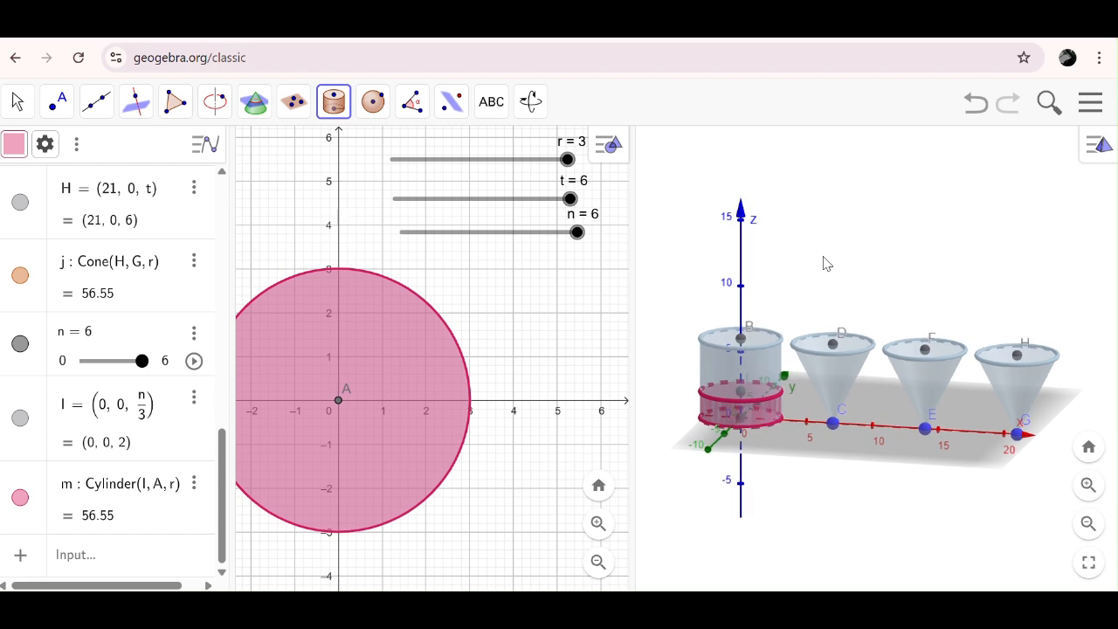
click(715, 415)
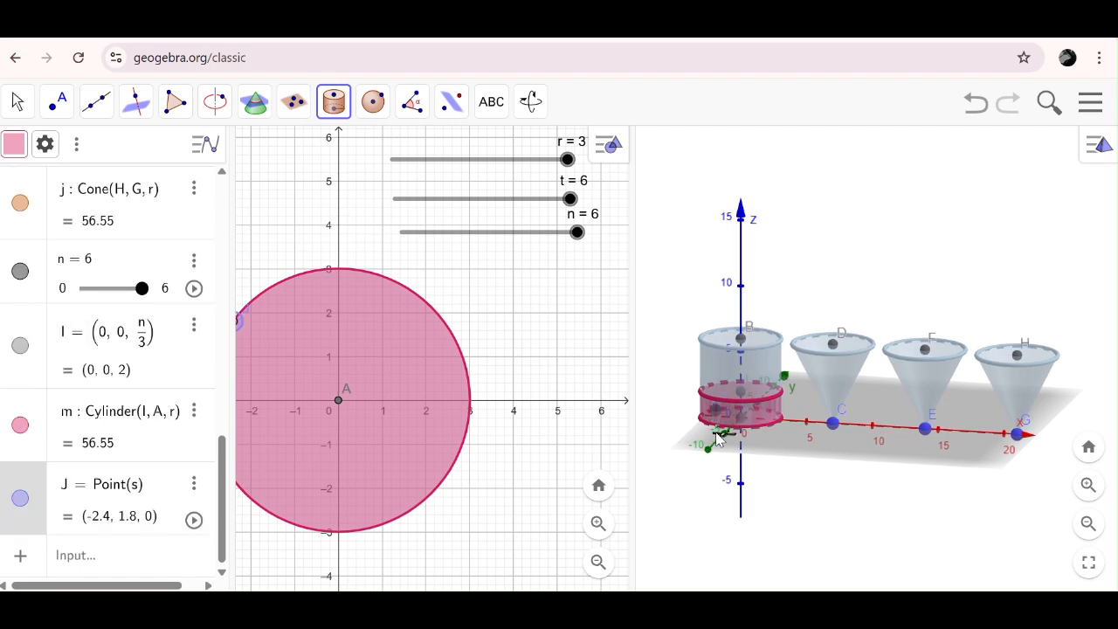
click(194, 484)
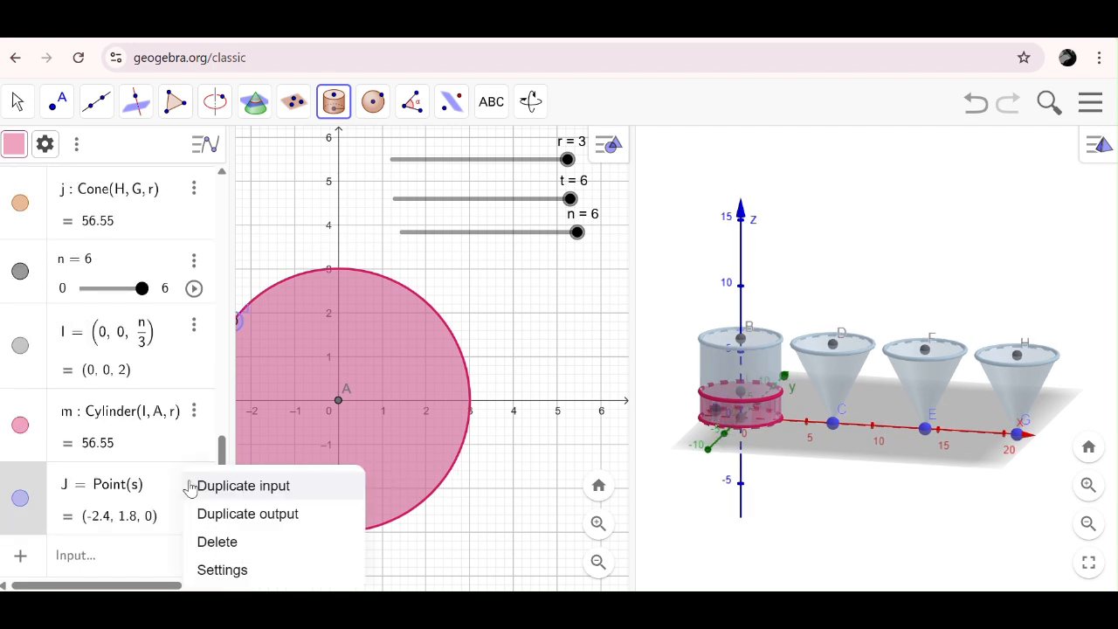
click(214, 542)
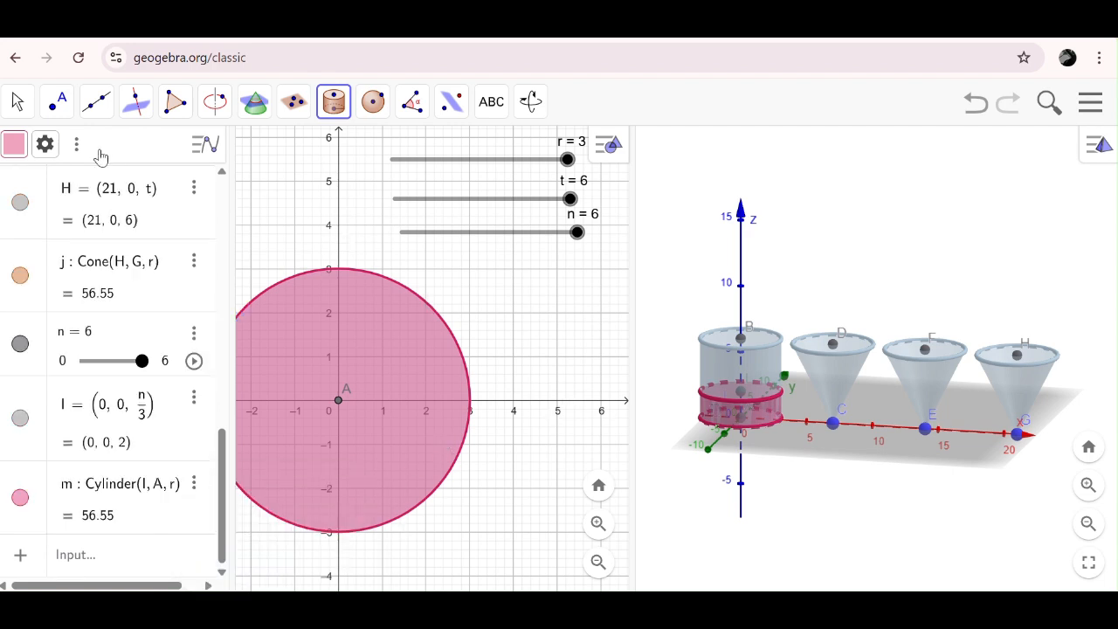
- Recolour the inner cylinder's lower circle light pink (#FF99CC) and raise its opacity to the maximum
click(16, 102)
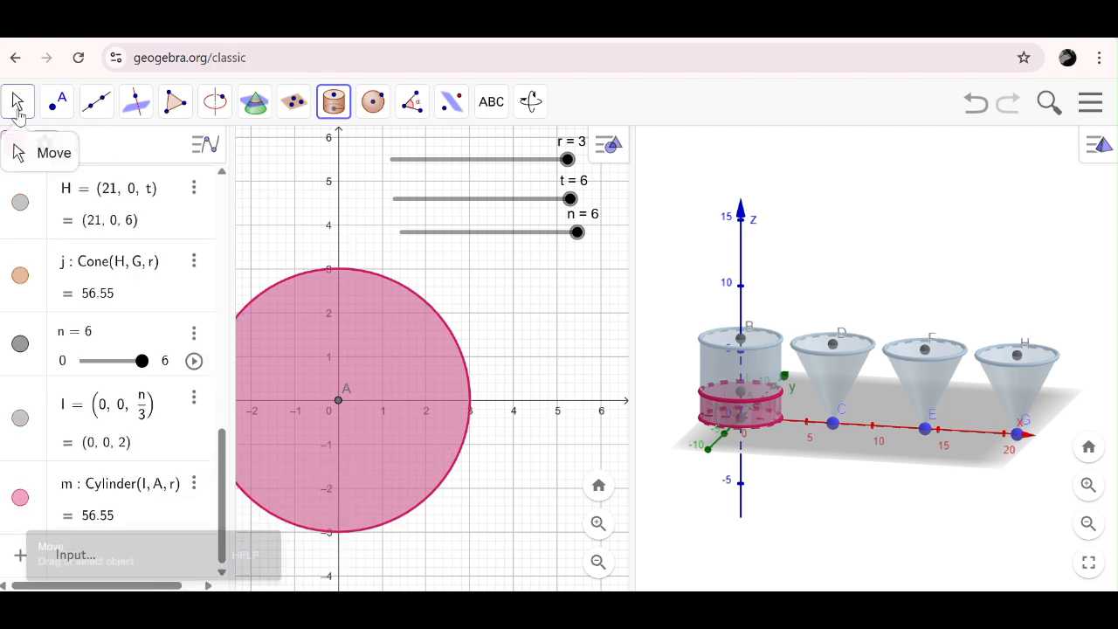
click(707, 412)
right_click(708, 413)
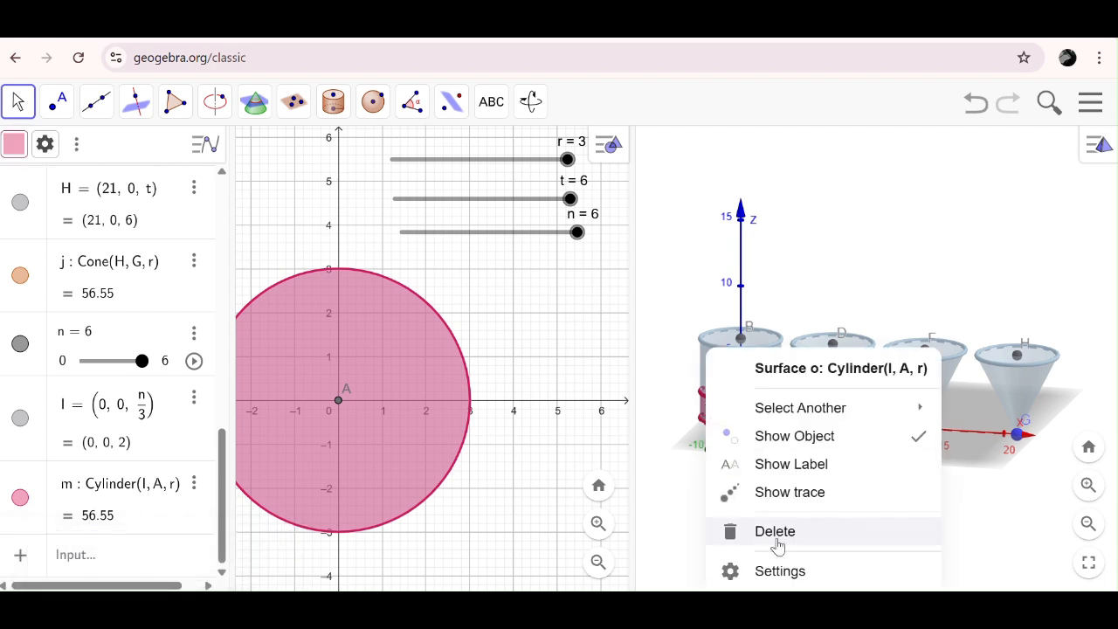
click(789, 571)
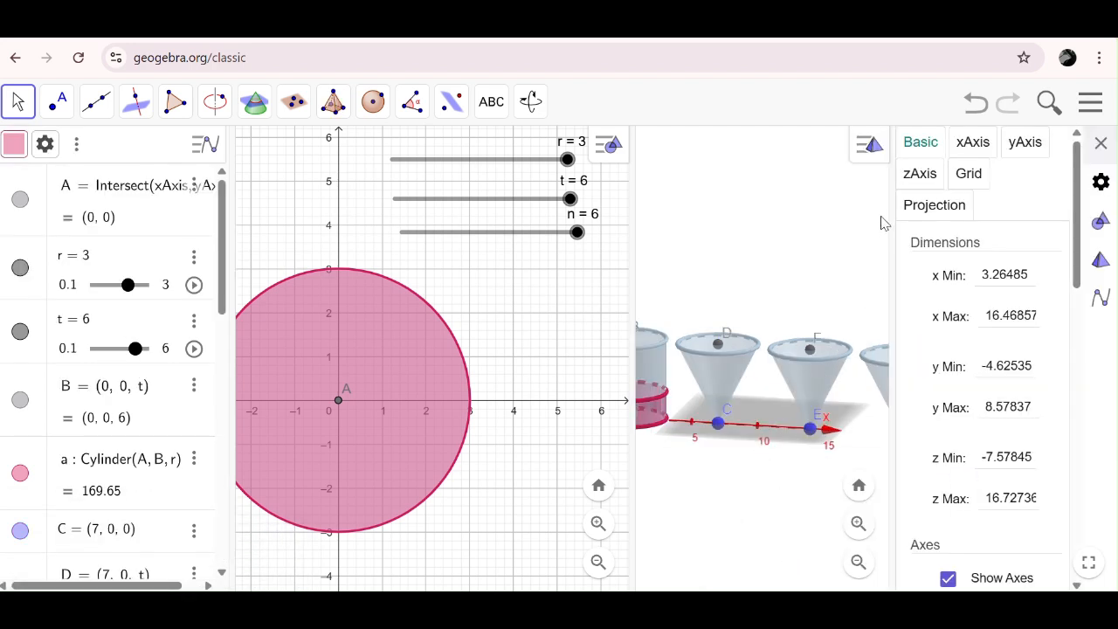
click(647, 416)
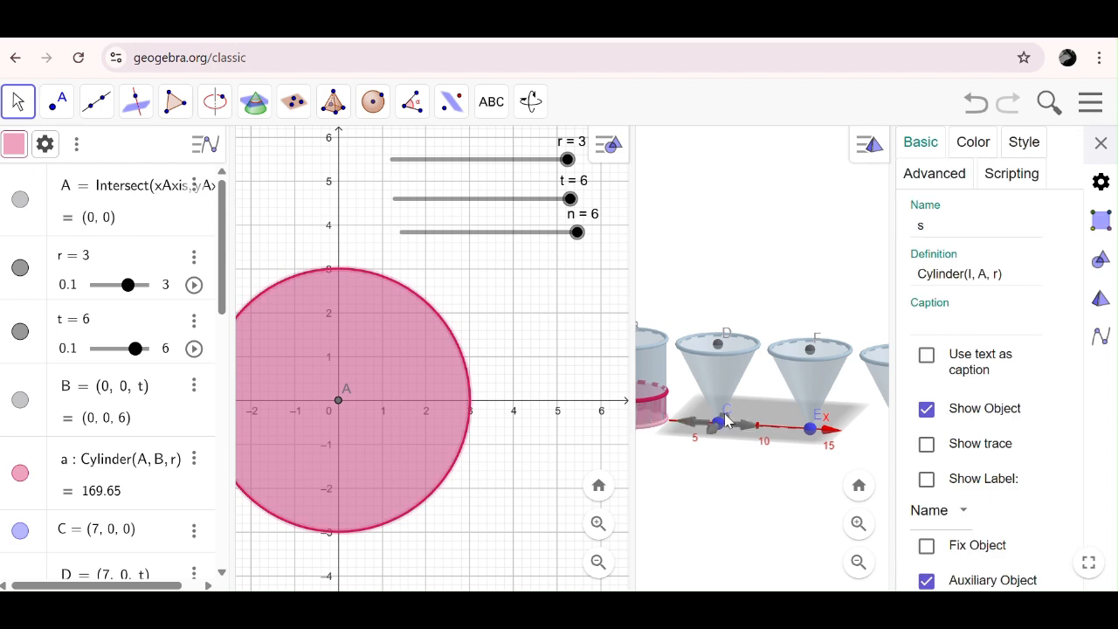
click(977, 142)
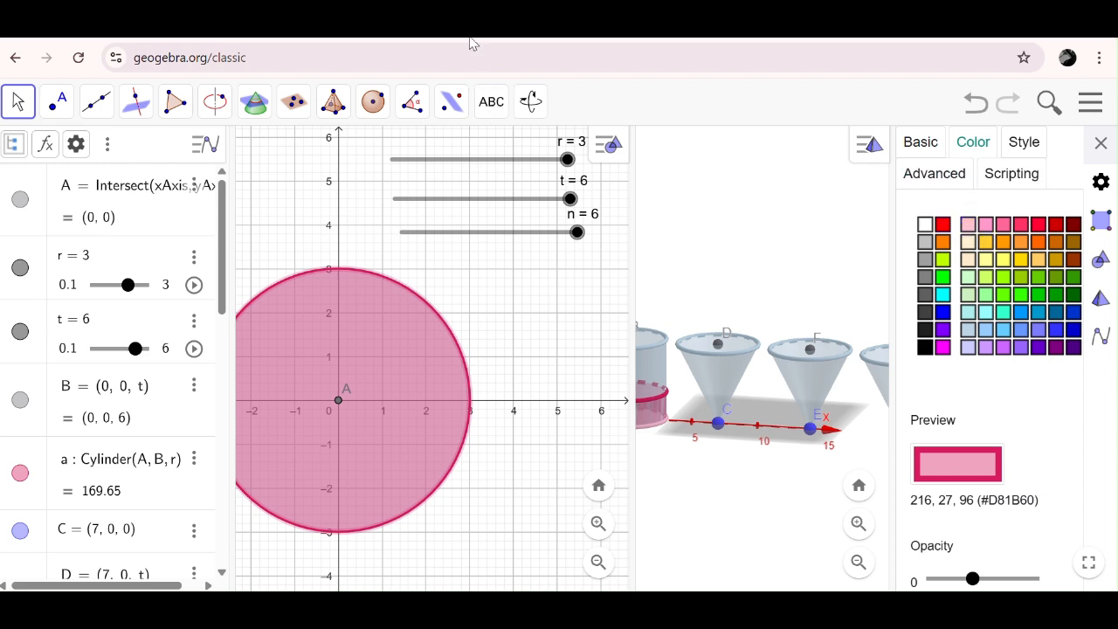
click(985, 225)
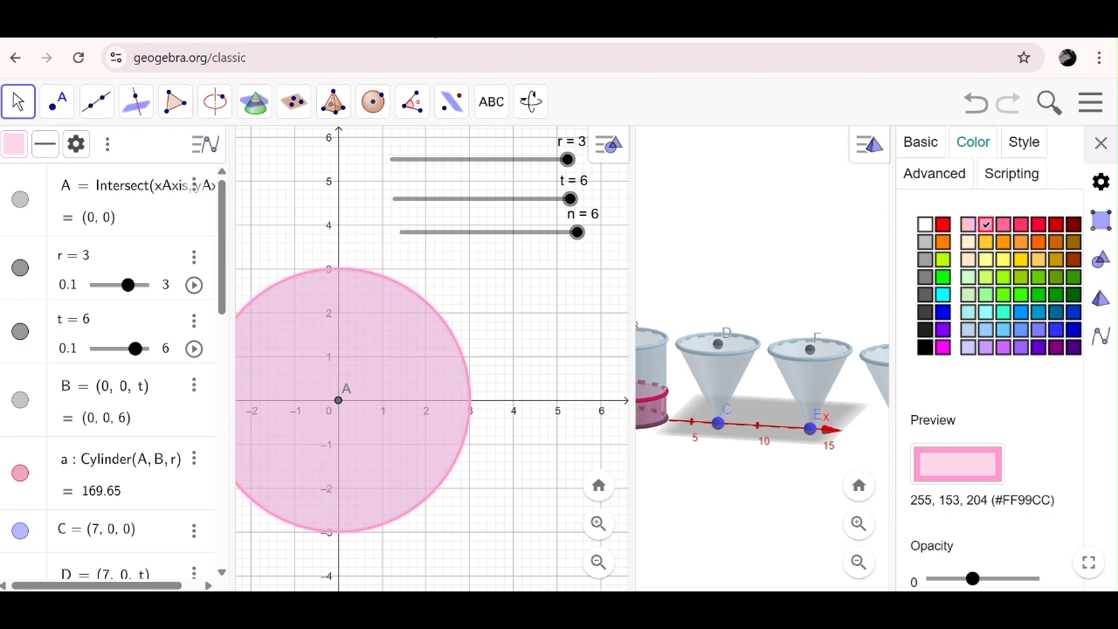
drag(972, 579, 1034, 579)
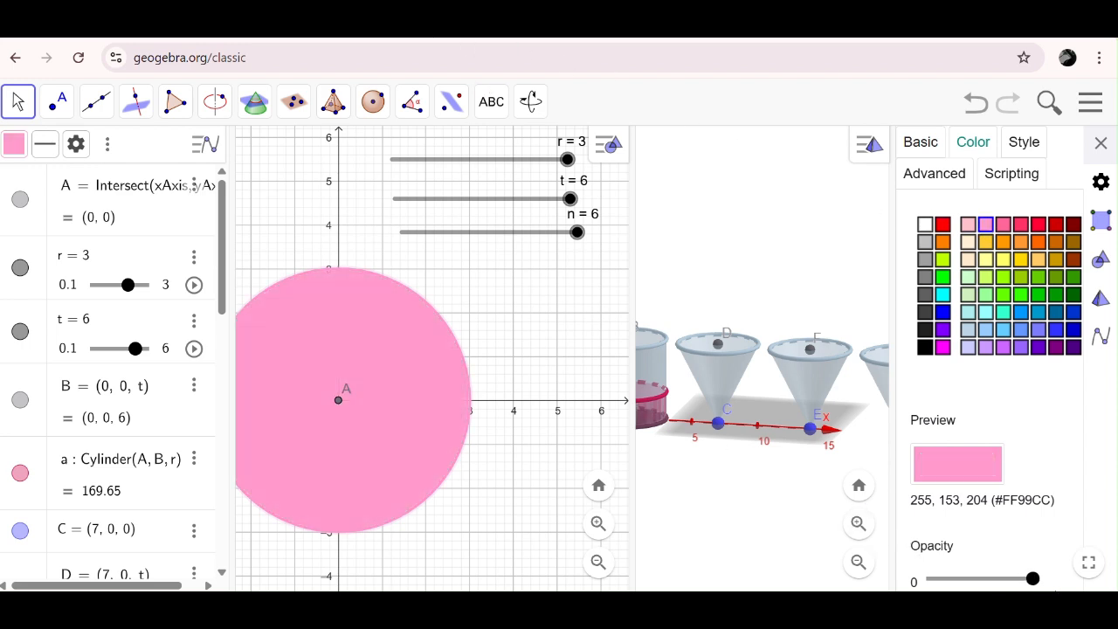
- Recolour the inner cylinder's side surface light pink (#FF99CC) at maximum opacity, and make its upper circle light pink
click(661, 404)
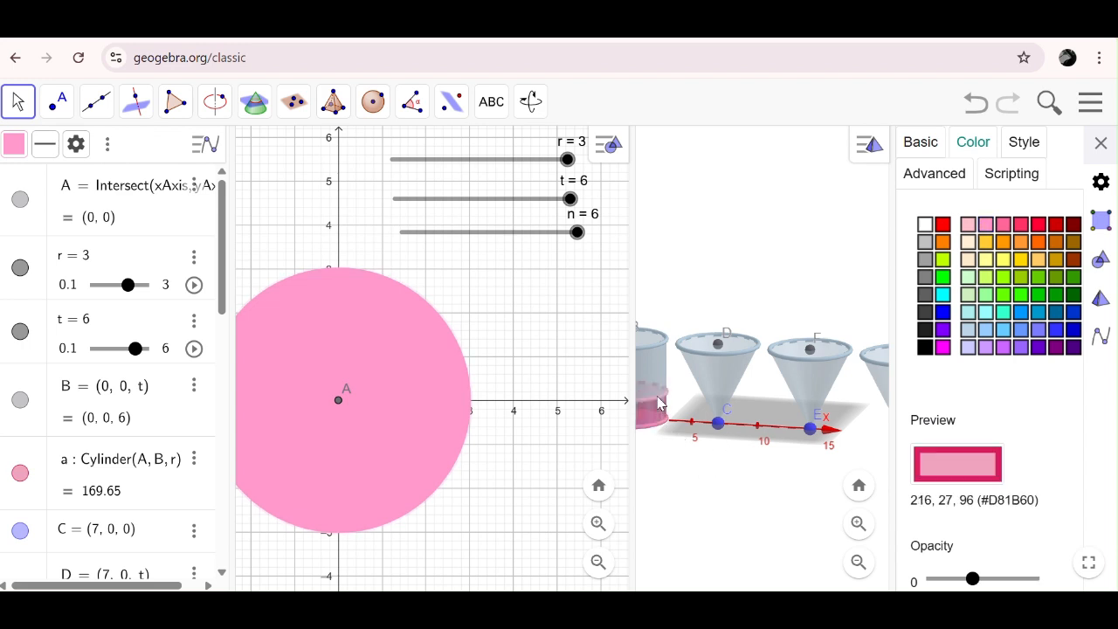
click(985, 224)
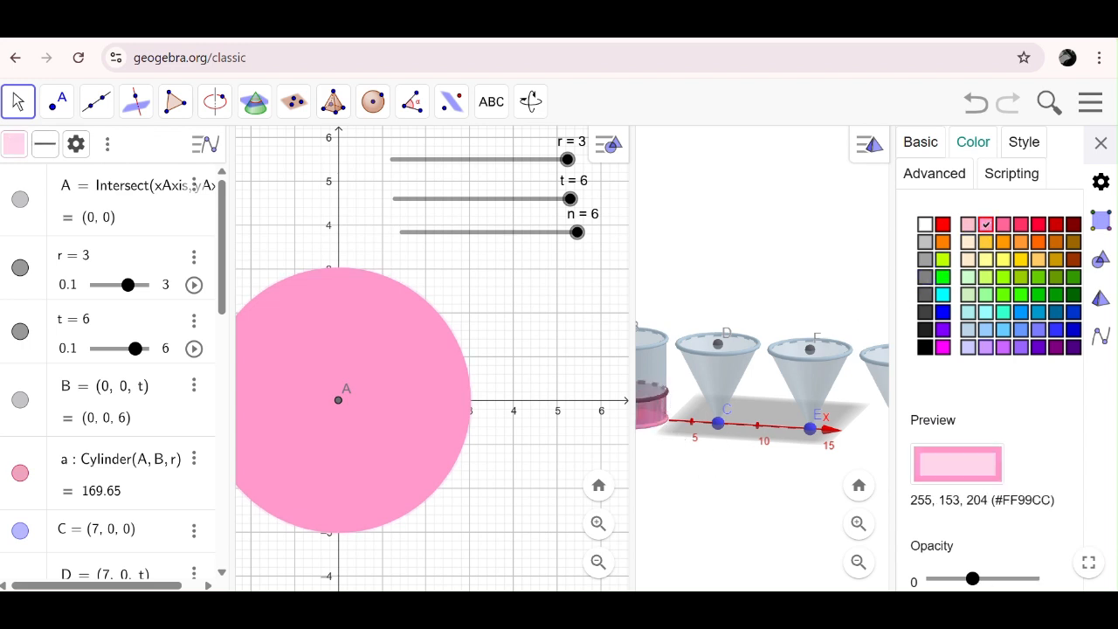
drag(974, 582, 1033, 579)
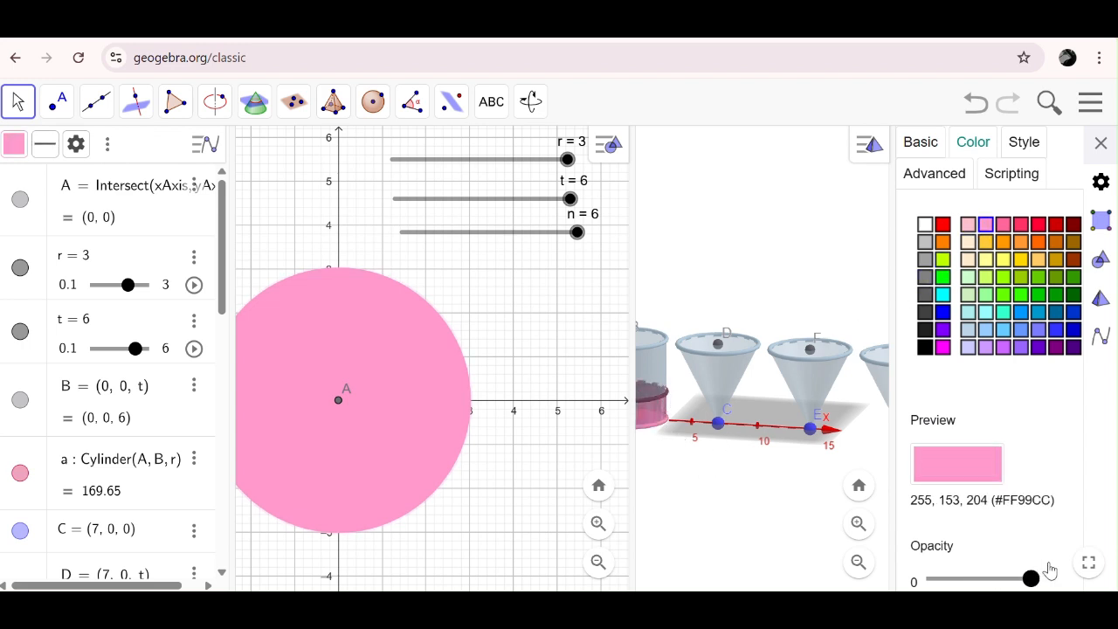
click(1101, 145)
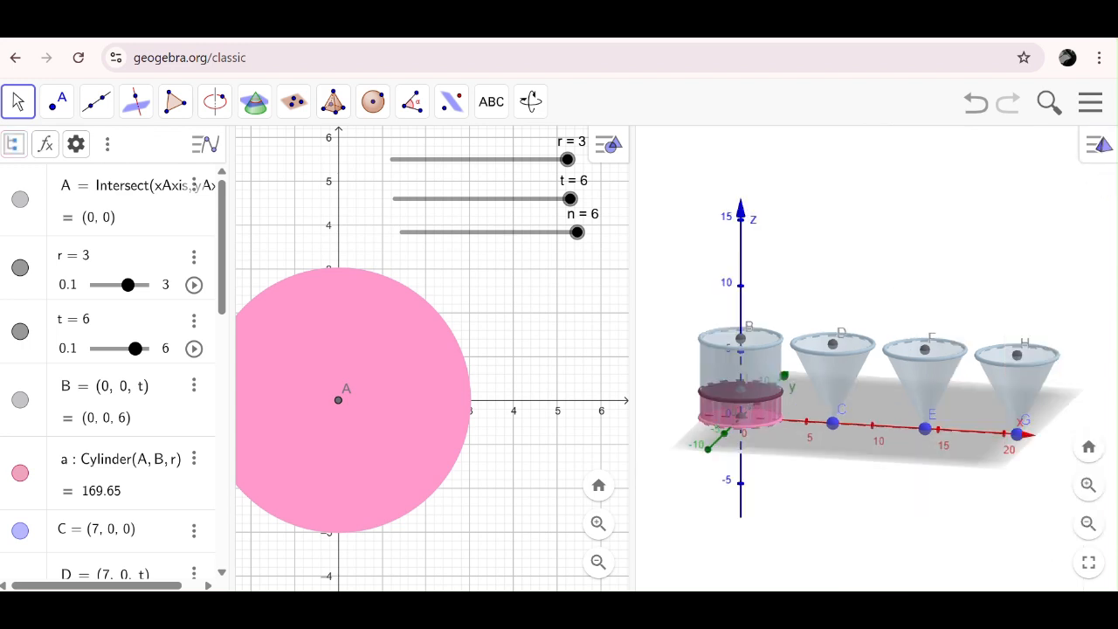
right_click(806, 538)
click(776, 539)
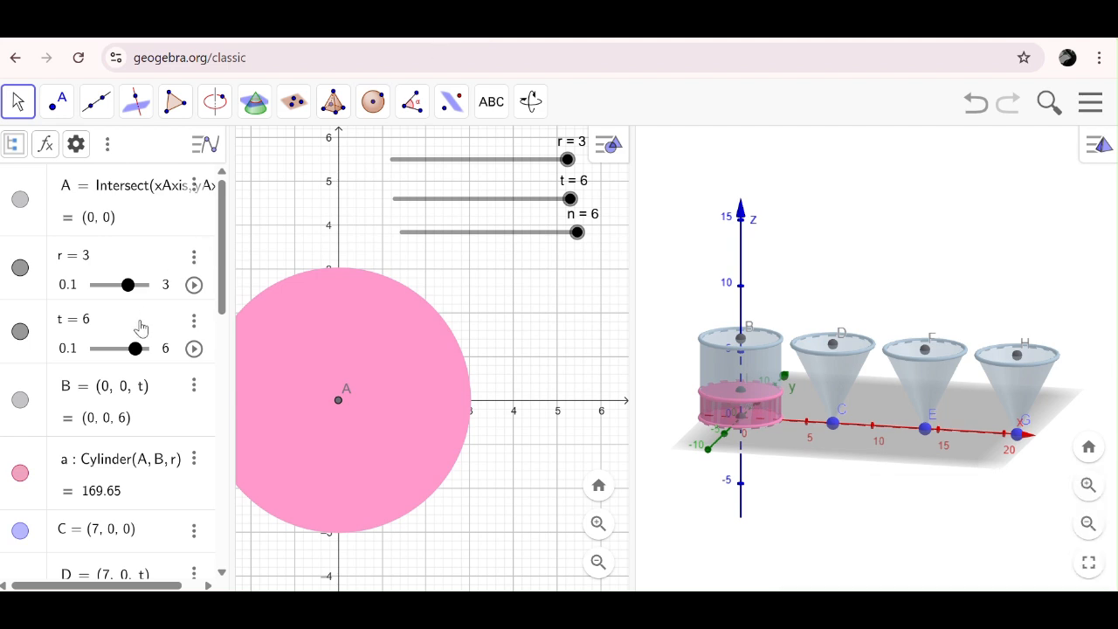
- Define the 3D point J = (7, 0, n) in the Algebra view and set slider n to 3
scroll(92, 454, down, 10)
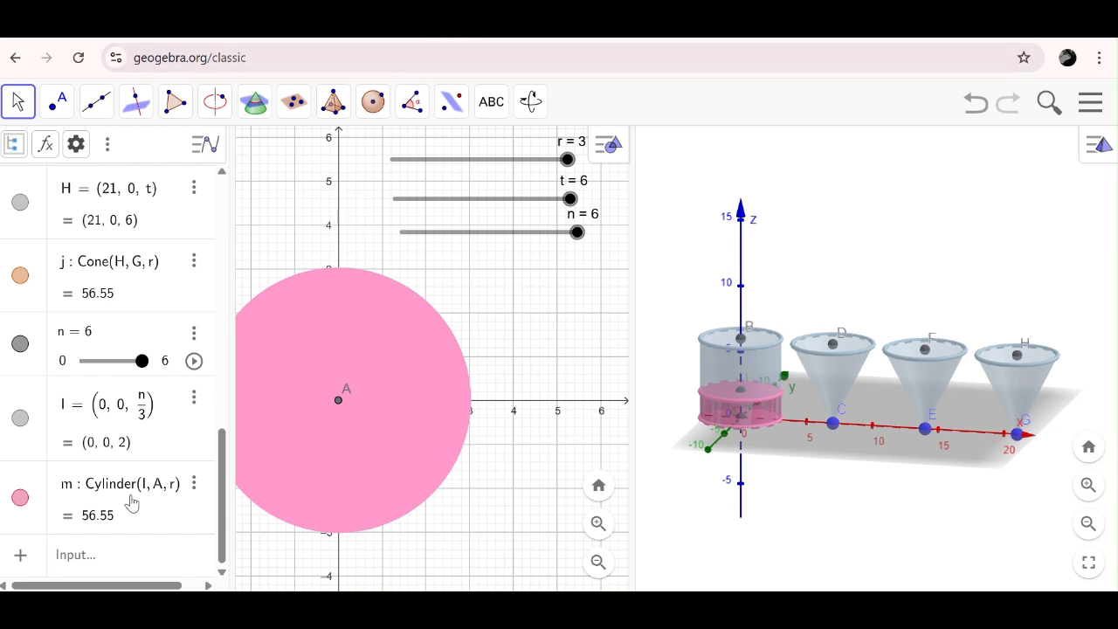
click(79, 556)
text(J = ()
text(7, 0, )
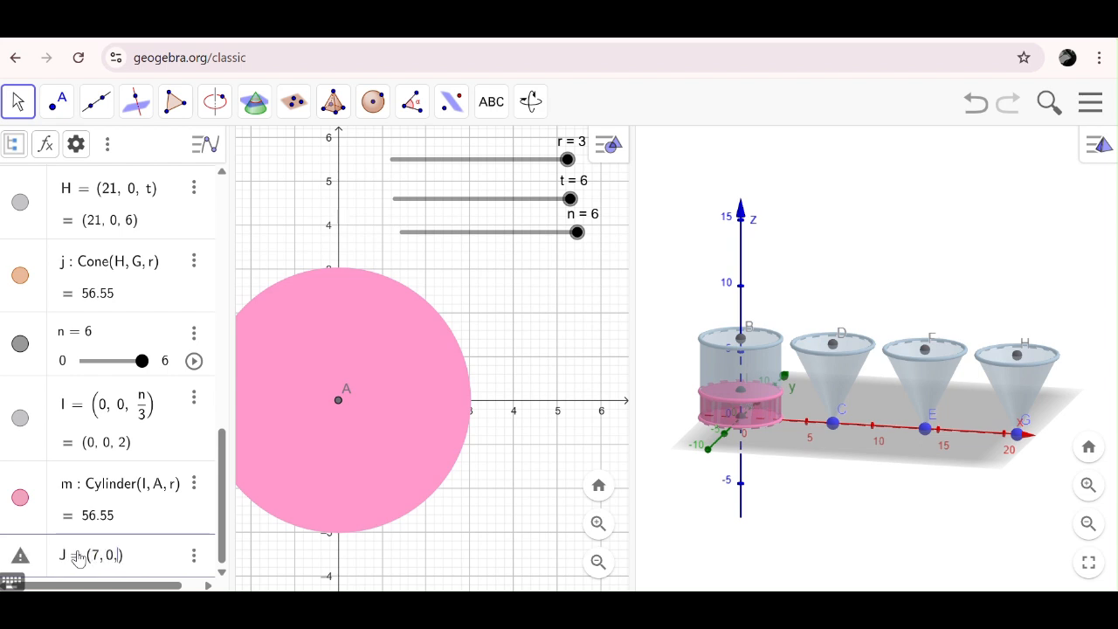
text(n)
key(Return)
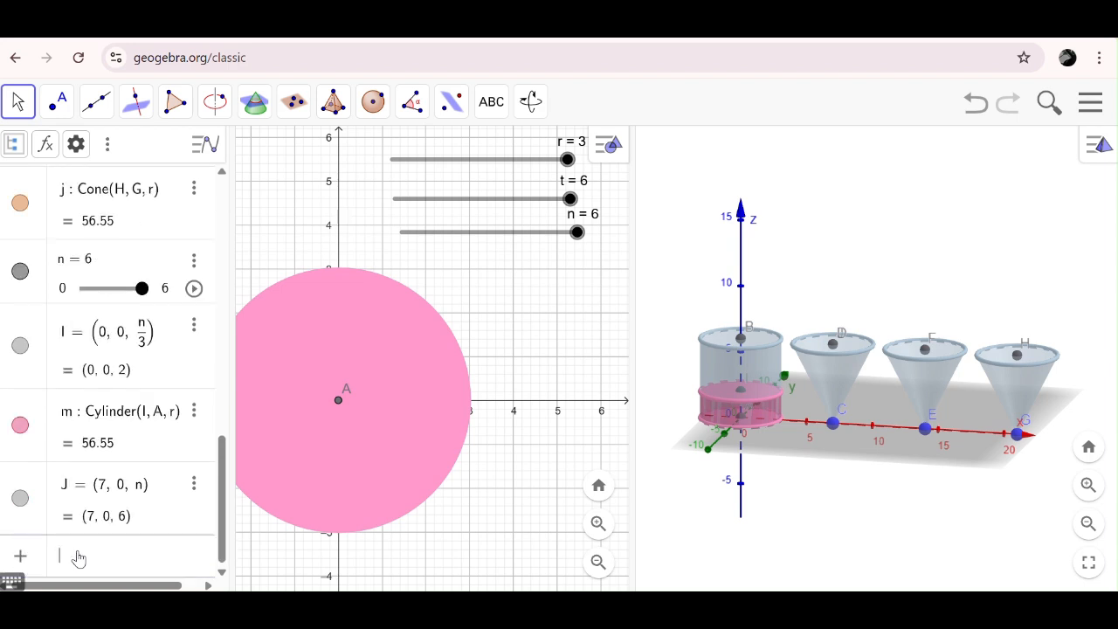
drag(577, 232, 491, 251)
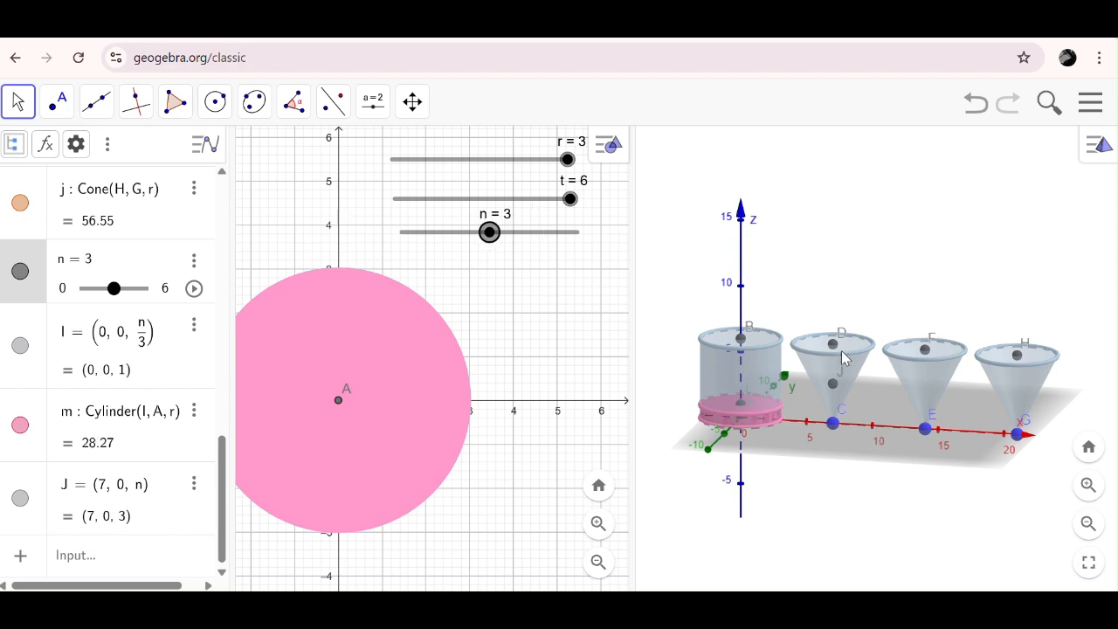
click(878, 232)
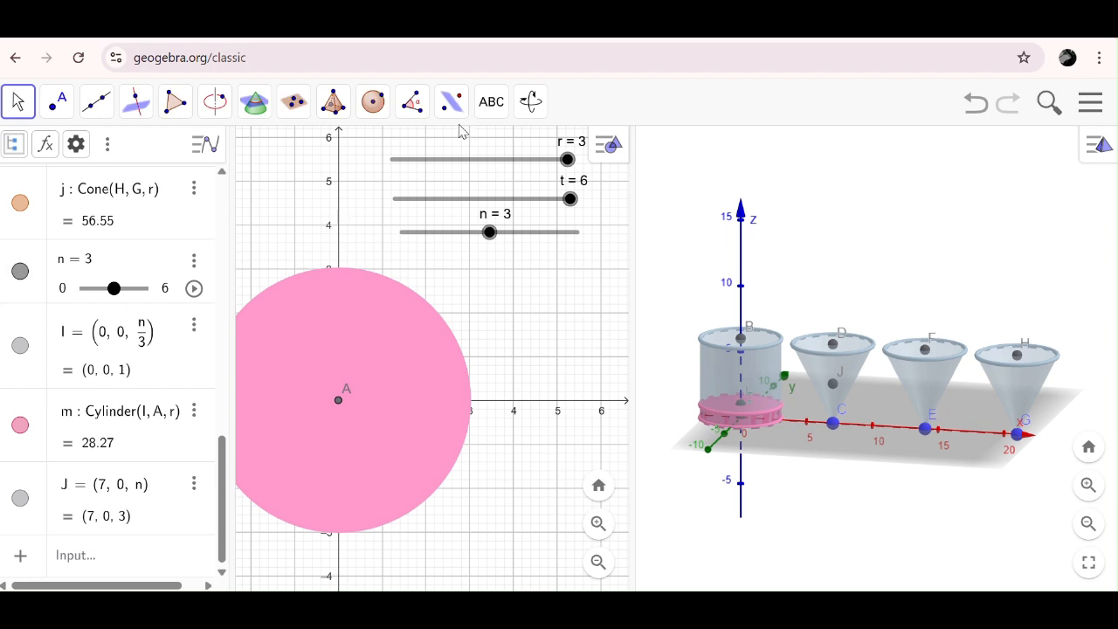
- Create a cone from base centre J to apex C with radius n/2 inside the first pale-blue cone
click(332, 101)
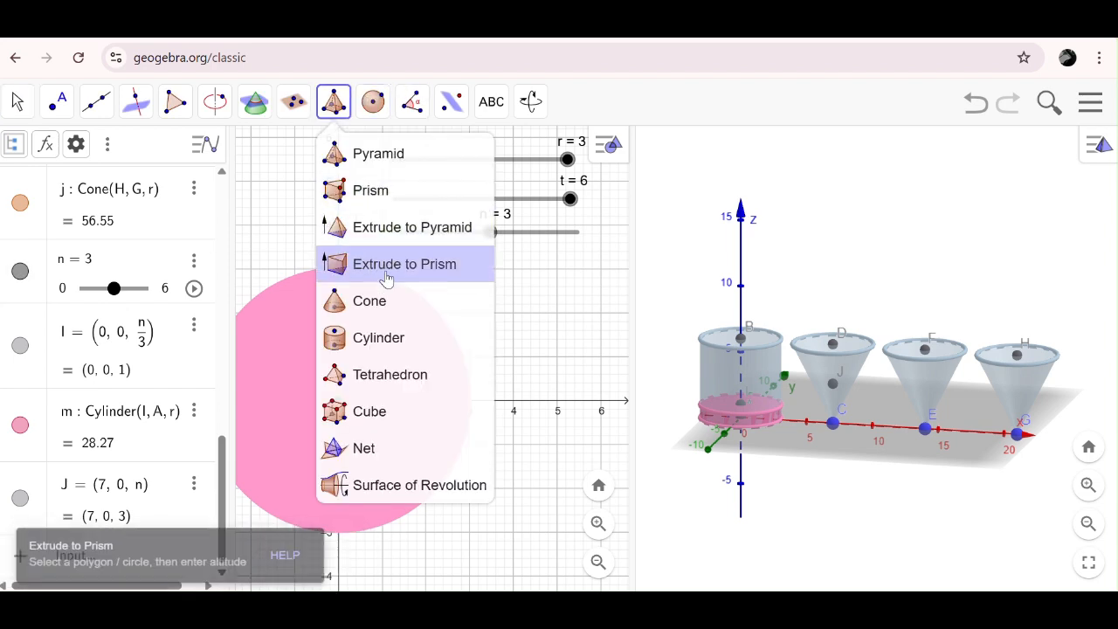
click(386, 307)
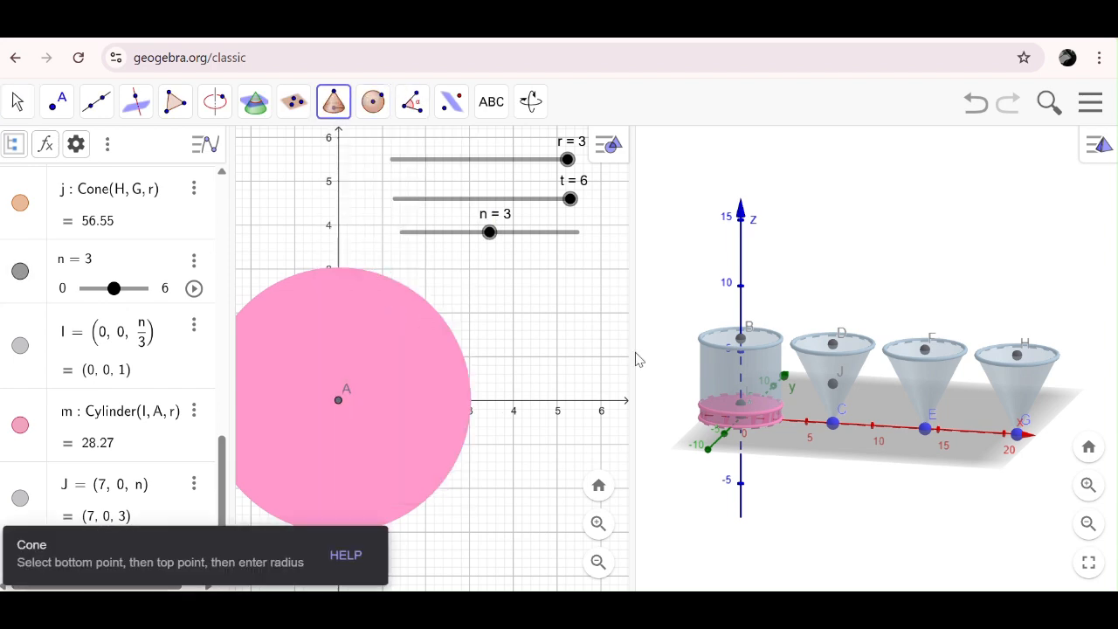
click(835, 425)
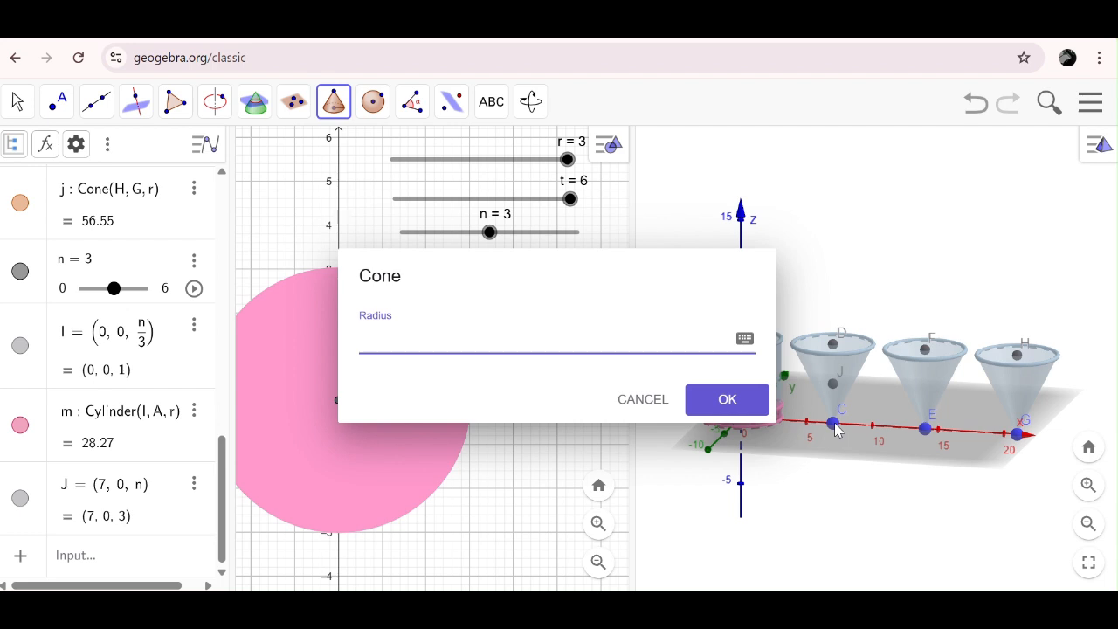
click(466, 38)
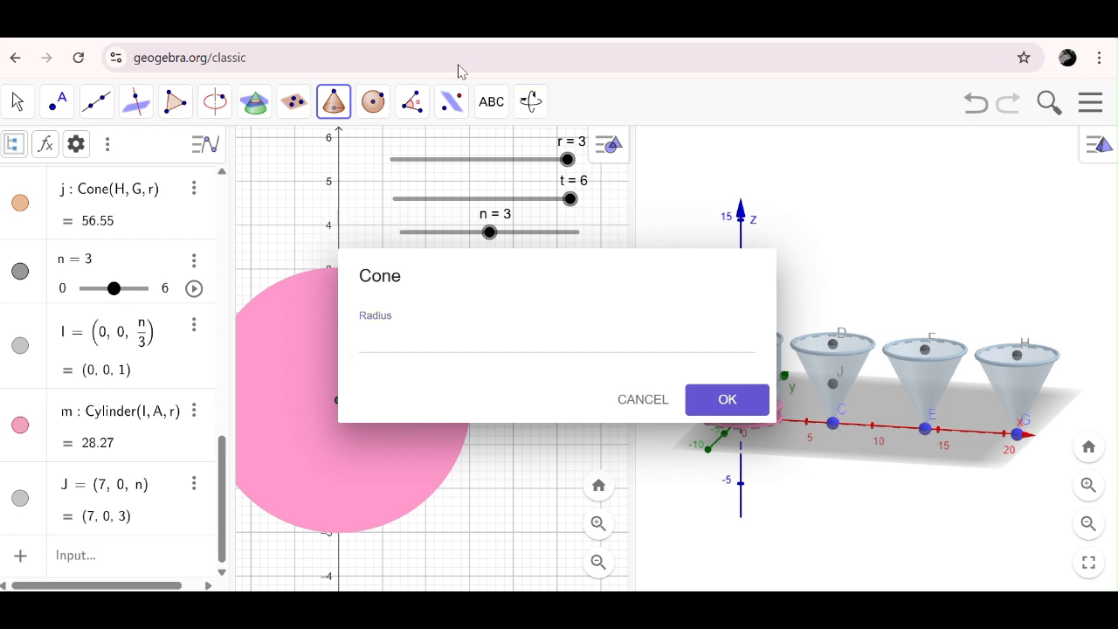
click(373, 340)
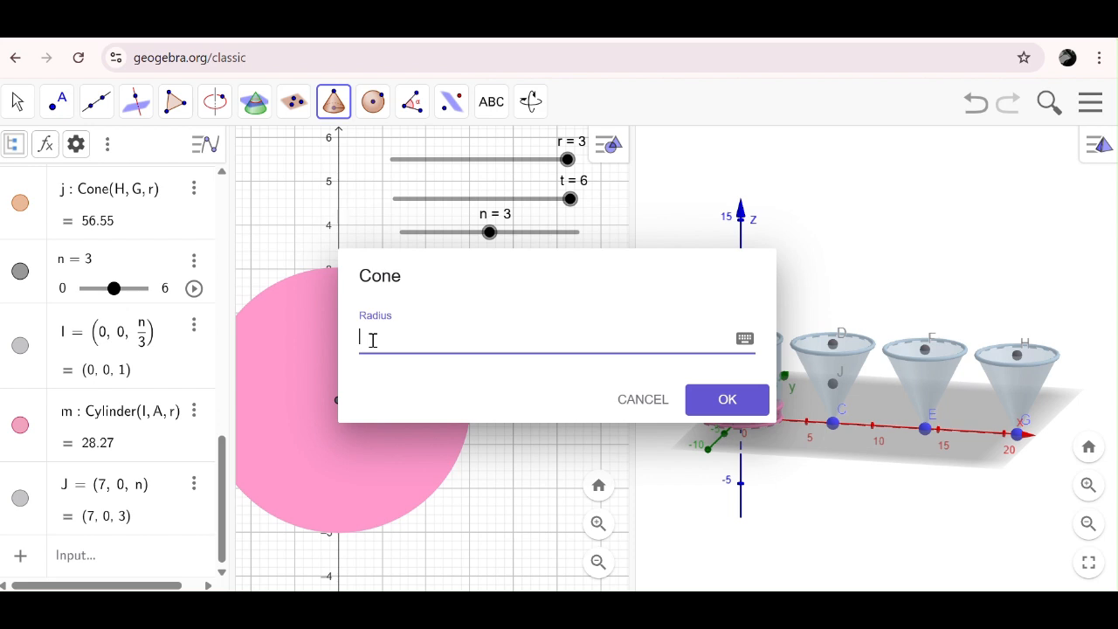
text(n/2)
key(Return)
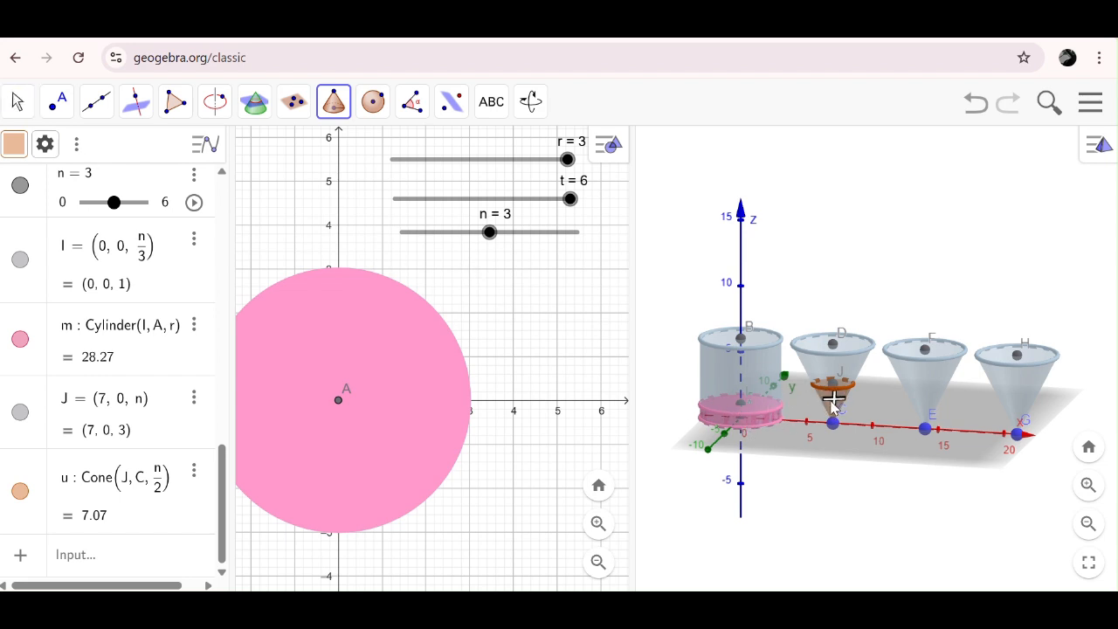
- Recolour the side surface of the small inner cone at apex C light pink (#FF99CC) and raise its opacity to 100
click(19, 102)
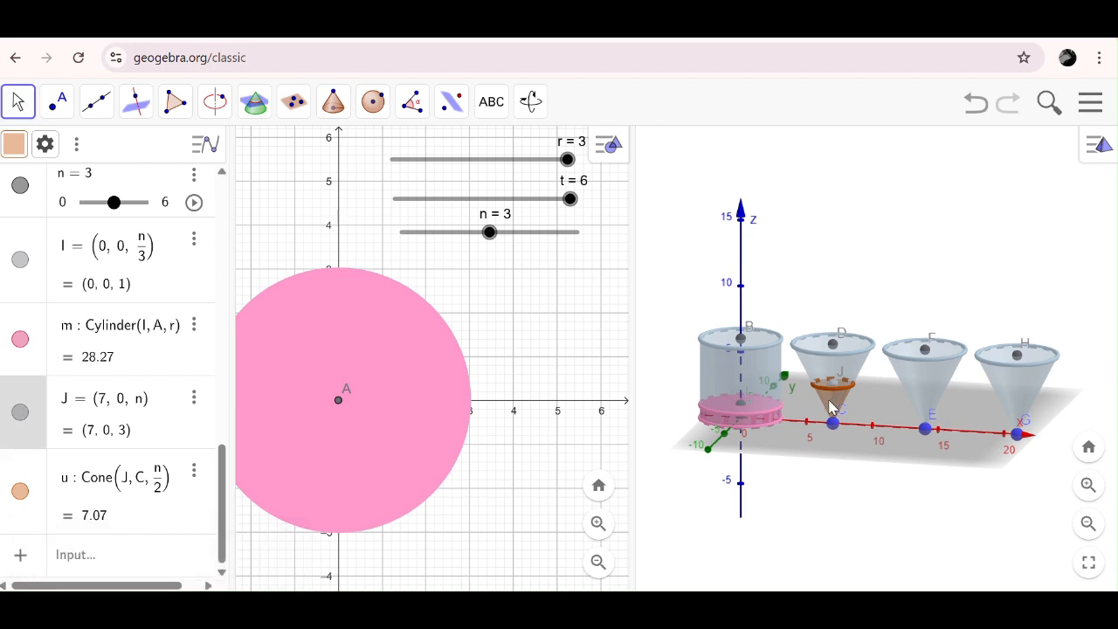
double_click(832, 402)
click(647, 401)
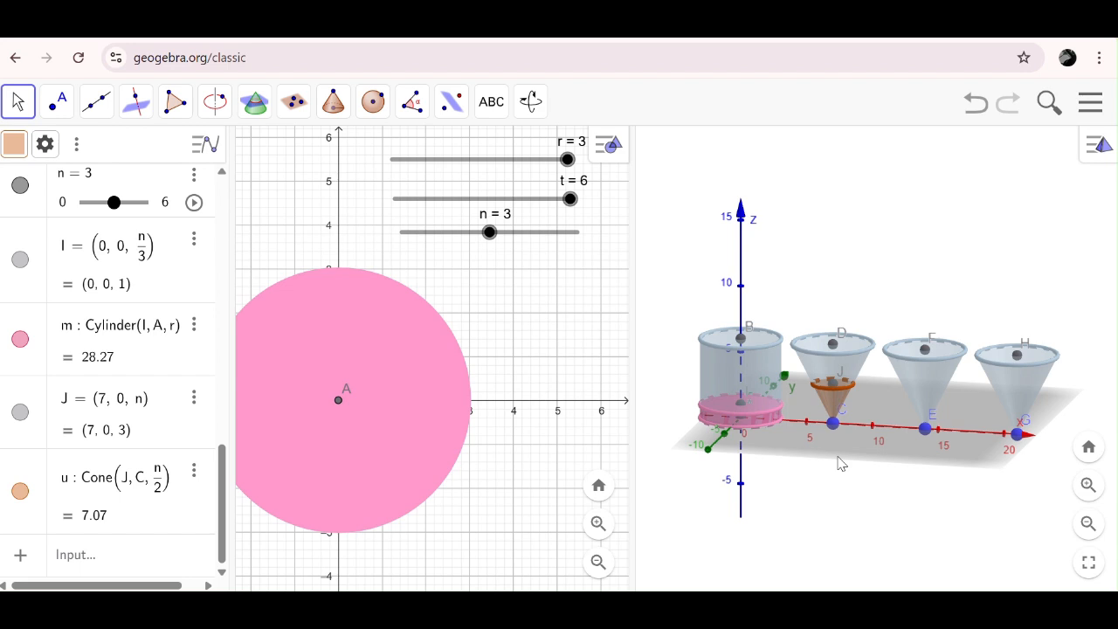
right_click(826, 407)
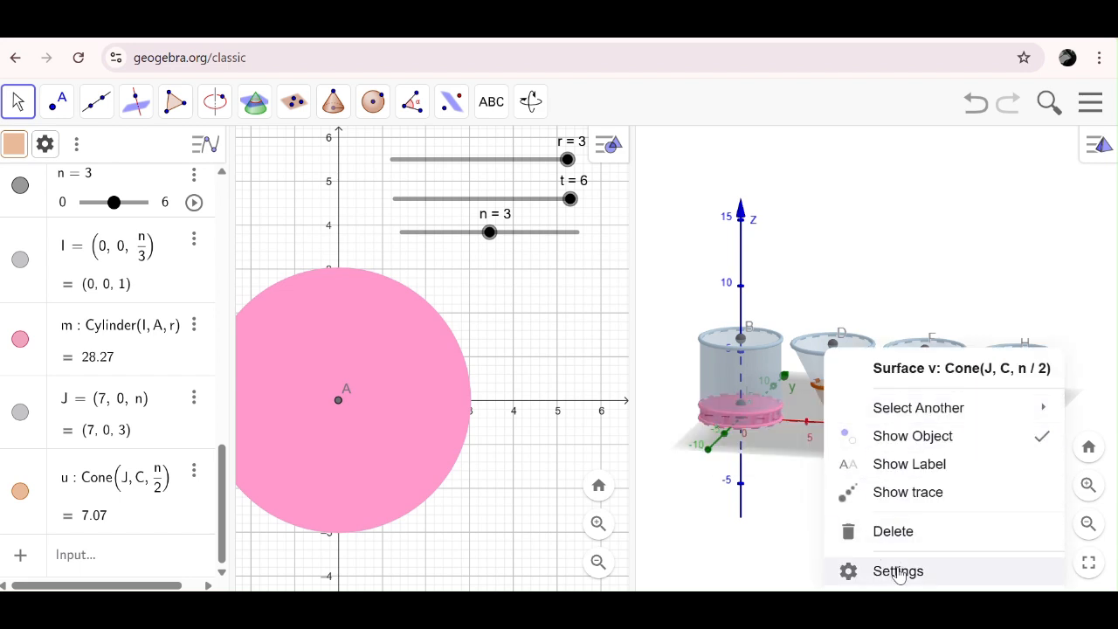
click(913, 571)
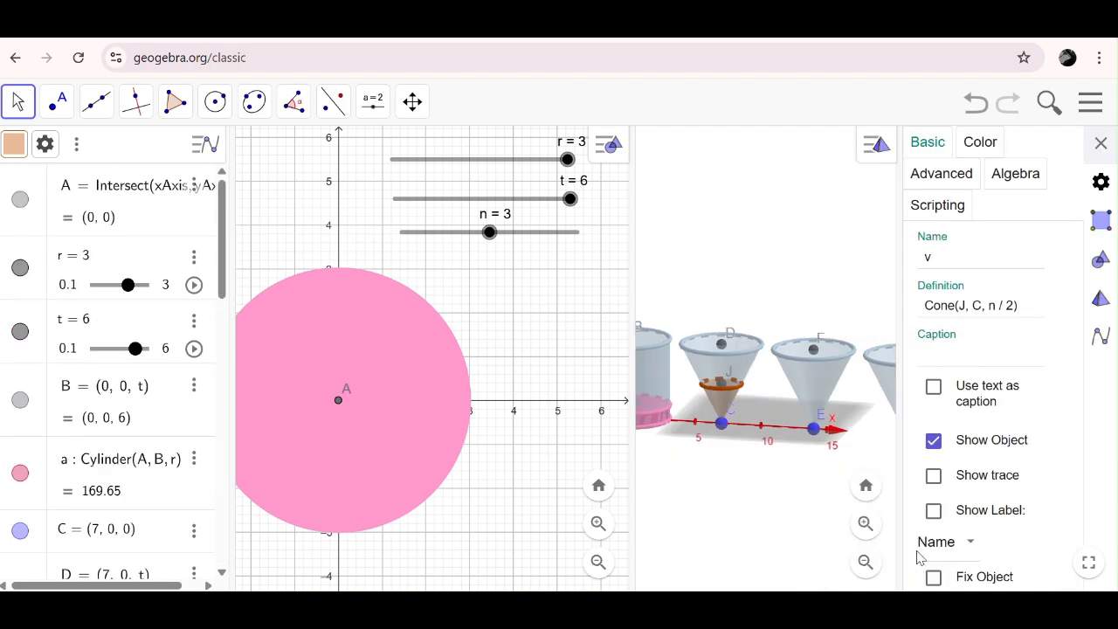
click(978, 146)
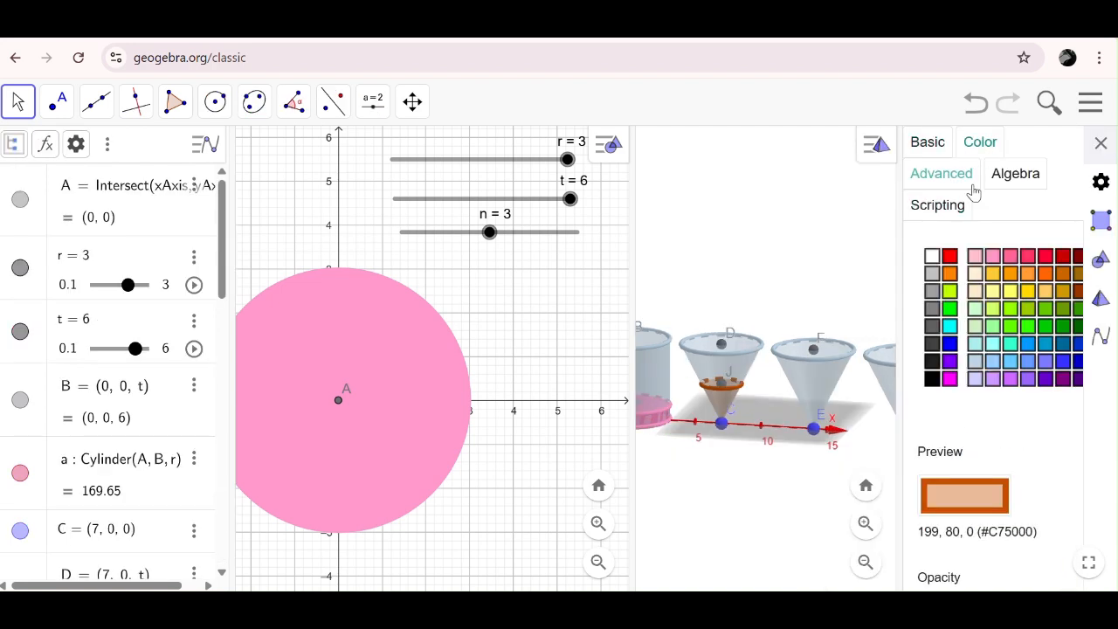
click(994, 258)
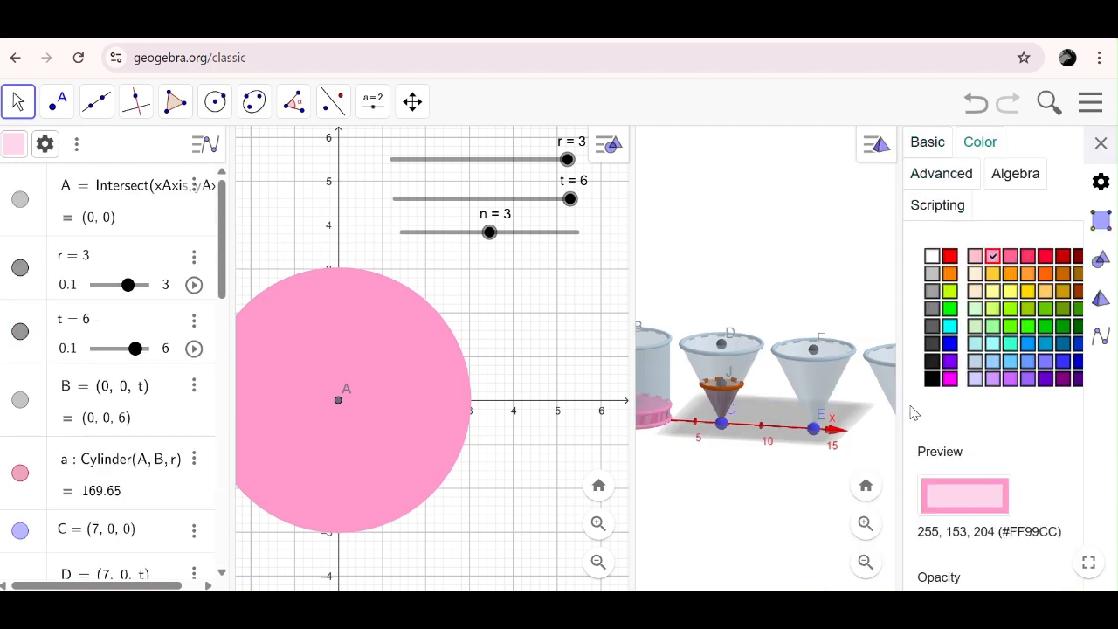
drag(893, 399, 873, 407)
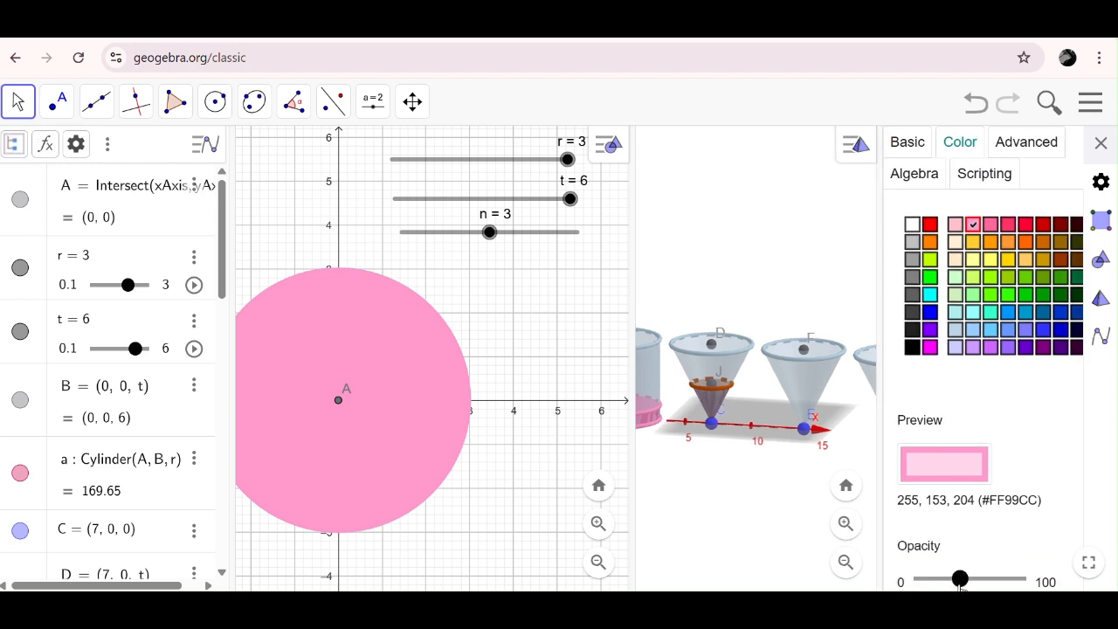
drag(959, 579, 1019, 580)
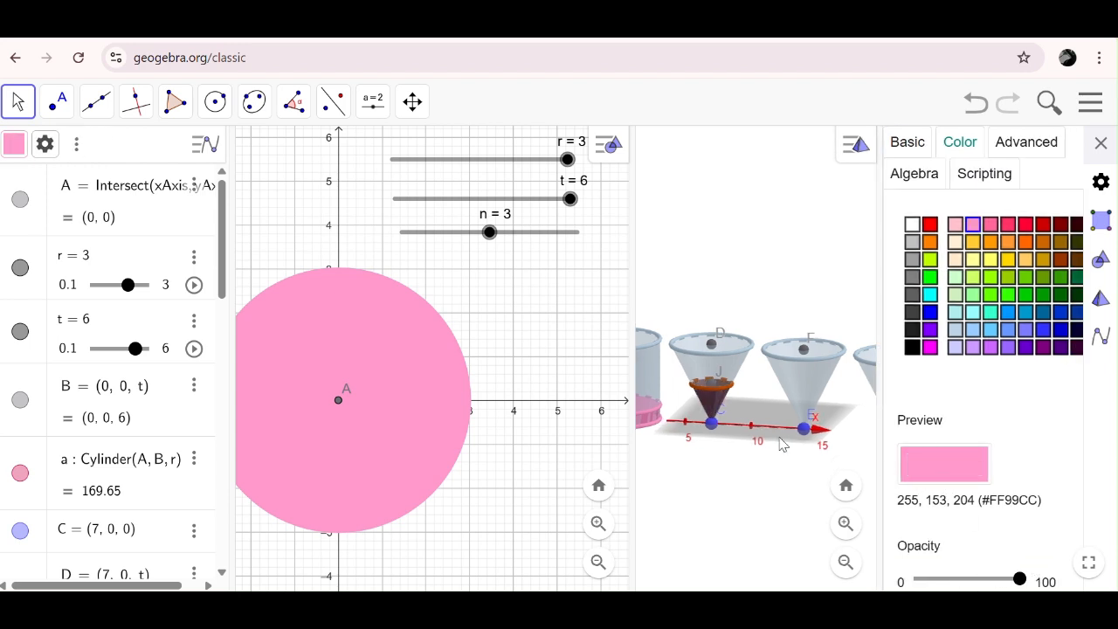
- Recolour the inner cone's base circle light pink (#FF99CC) at opacity 100, and set slider n to 6
click(727, 395)
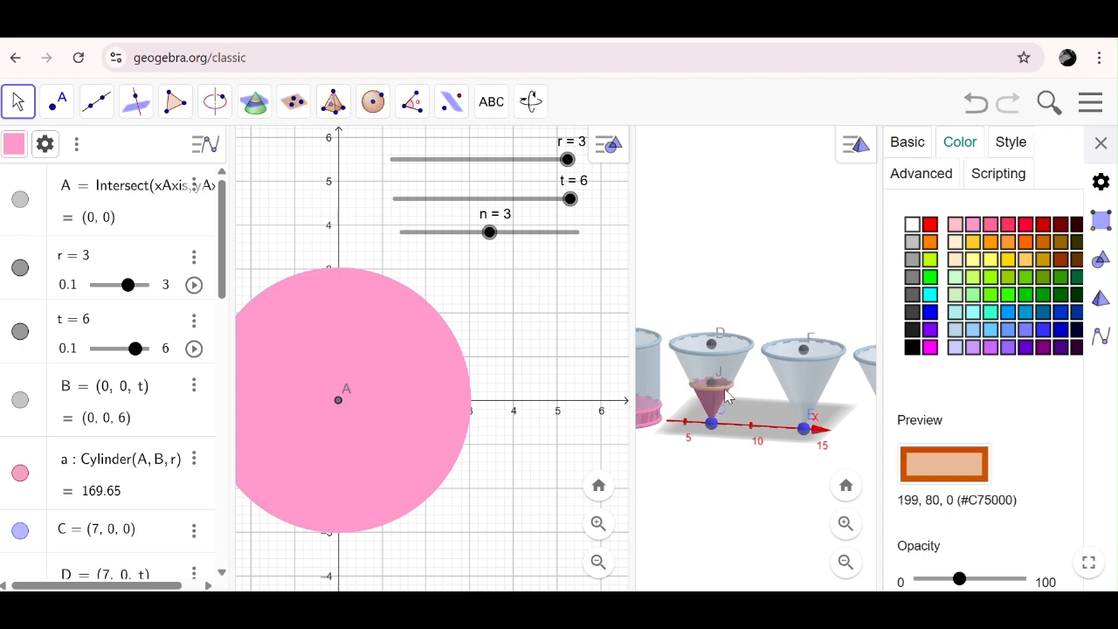
click(973, 225)
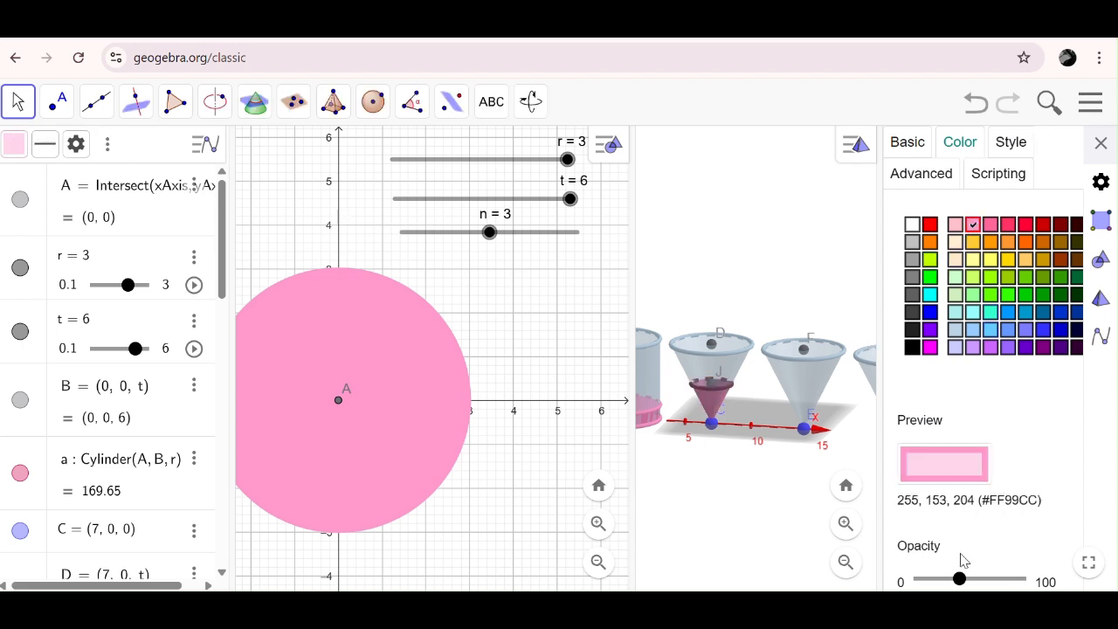
drag(960, 580, 1020, 579)
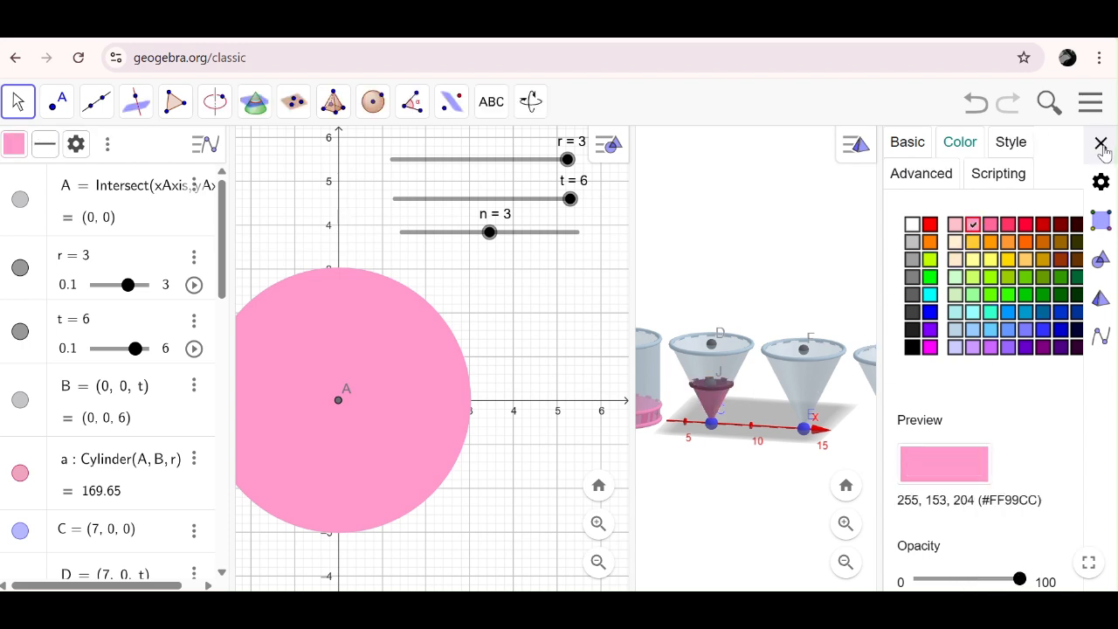
click(1101, 144)
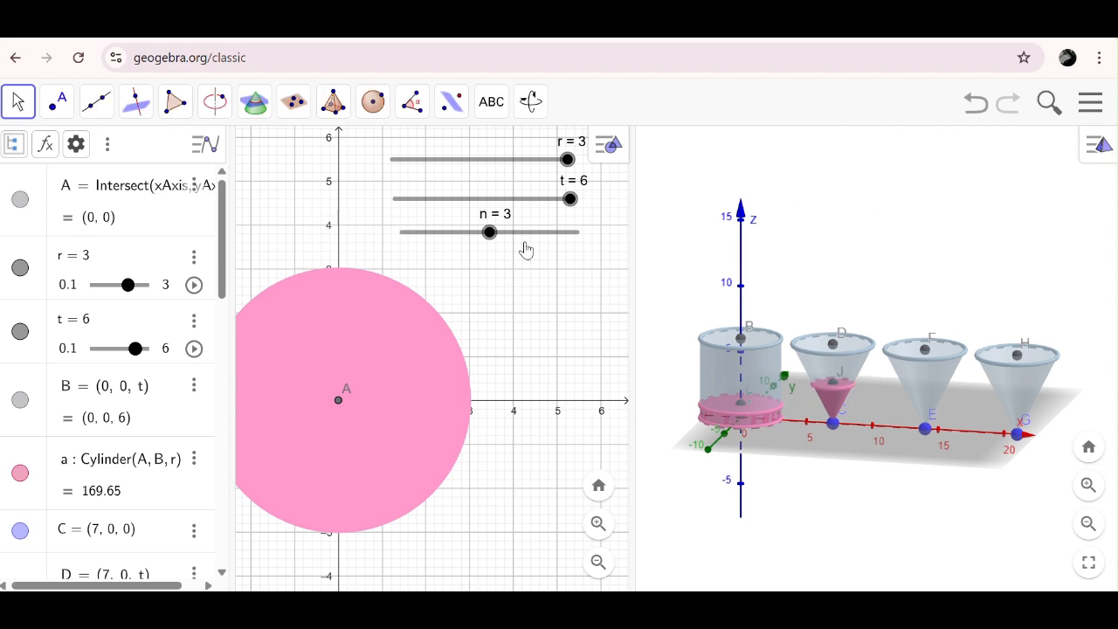
drag(490, 232, 577, 249)
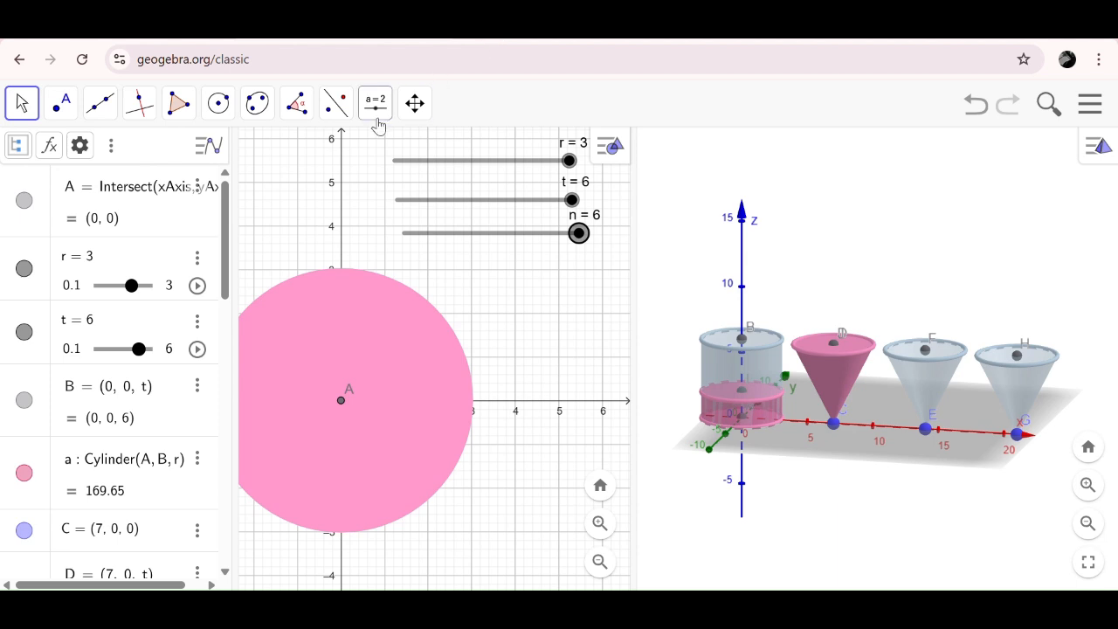
- Create a number slider h below slider n with minimum 0, maximum 6 and increment 1
click(376, 120)
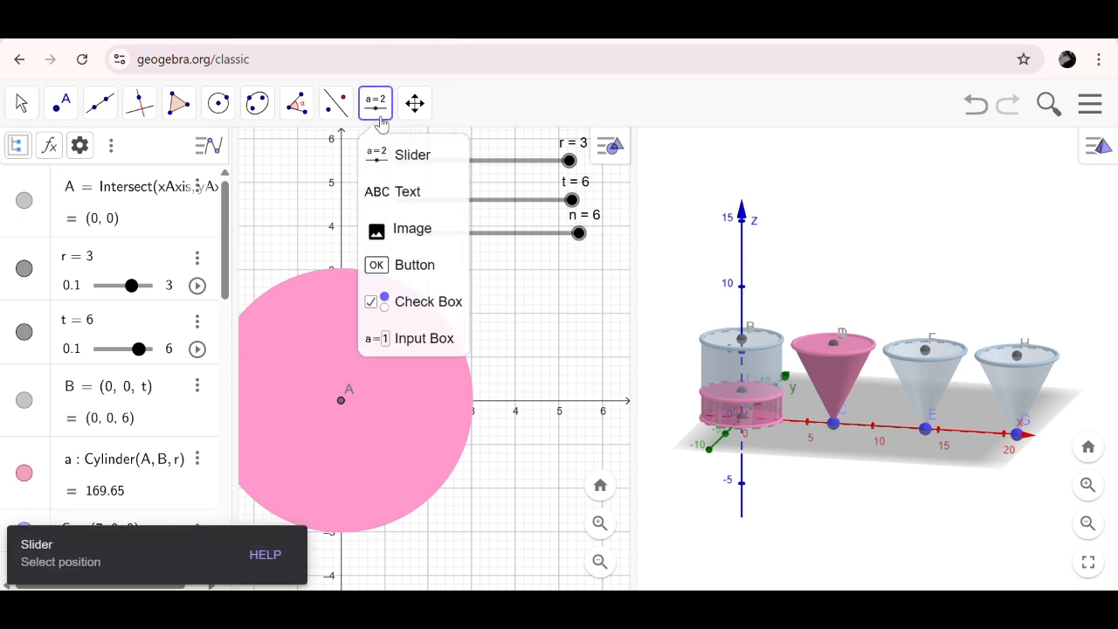
click(395, 150)
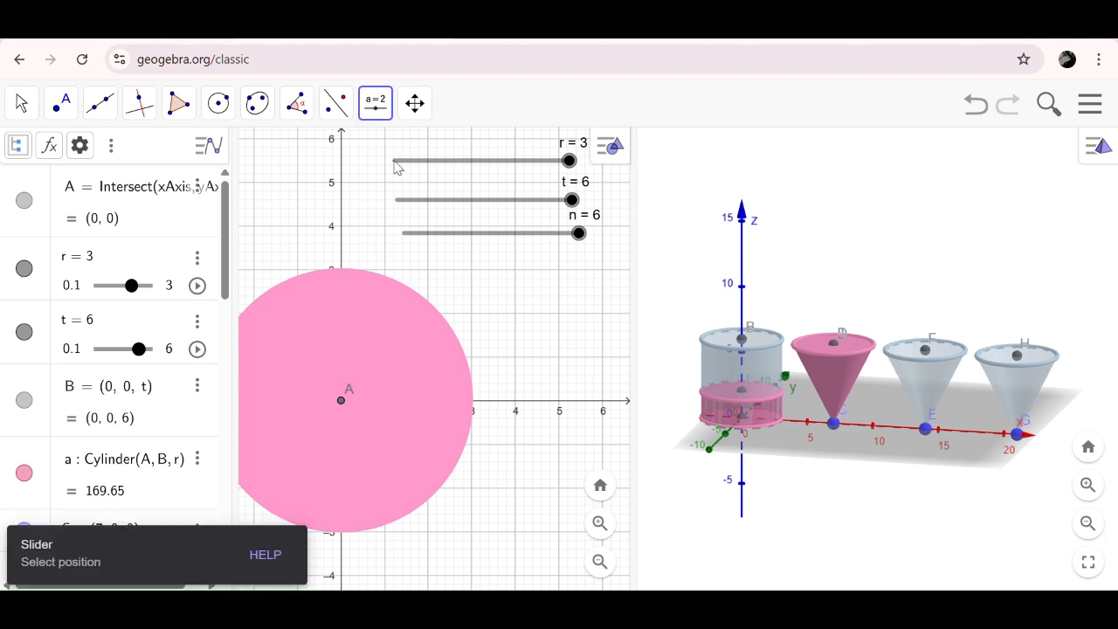
click(414, 265)
drag(370, 234, 420, 234)
text(h)
click(399, 366)
key(BackSpace)
key(BackSpace)
text(0)
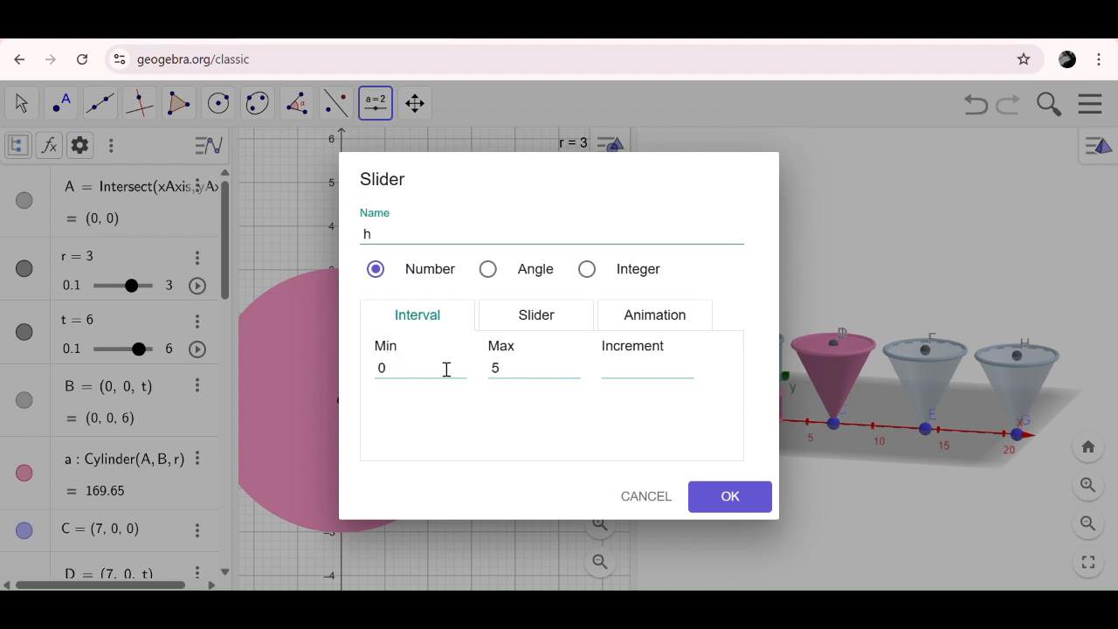
click(499, 368)
key(BackSpace)
text(6)
click(626, 365)
text(1)
key(Return)
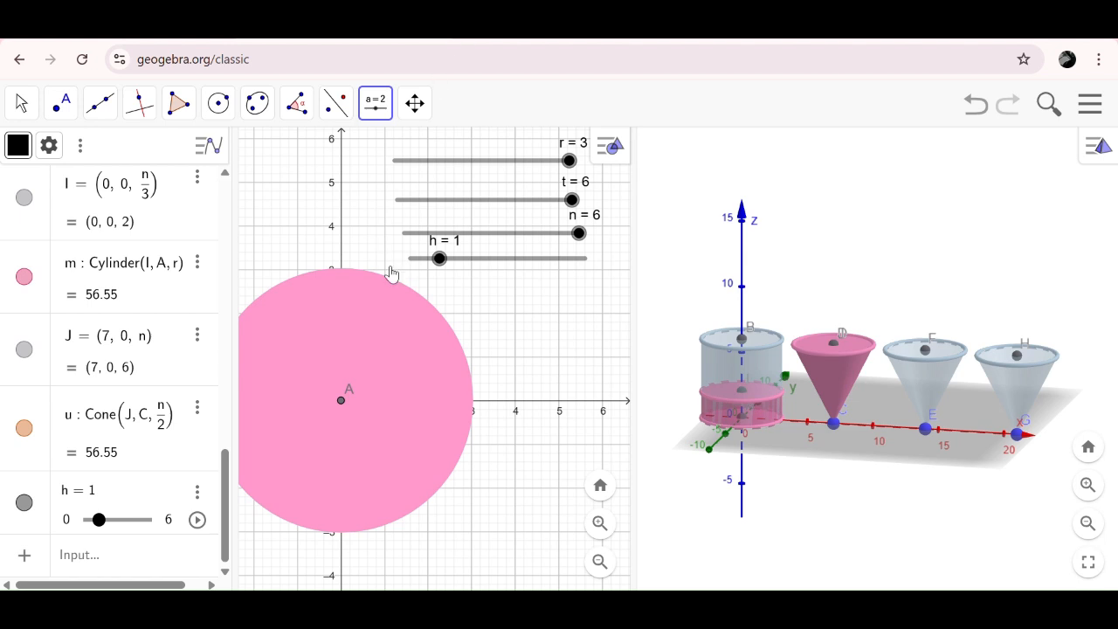
- Define the 3D point K = (0, 0, 2h/3) in the Algebra view and set slider h to 6
click(73, 560)
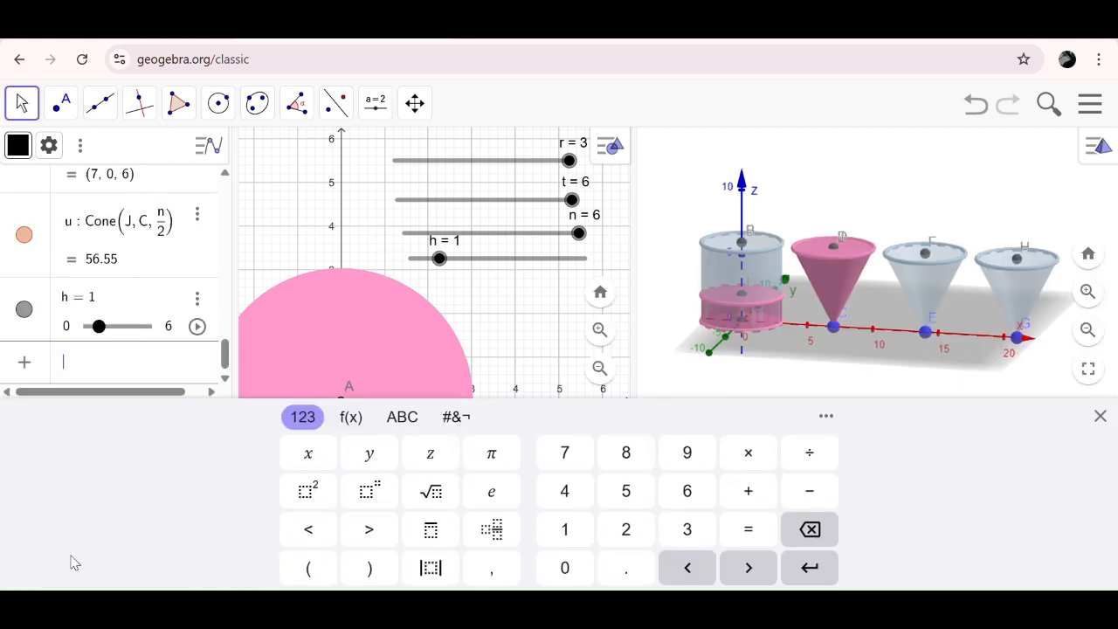
text(K = (0, 0, 2h/)
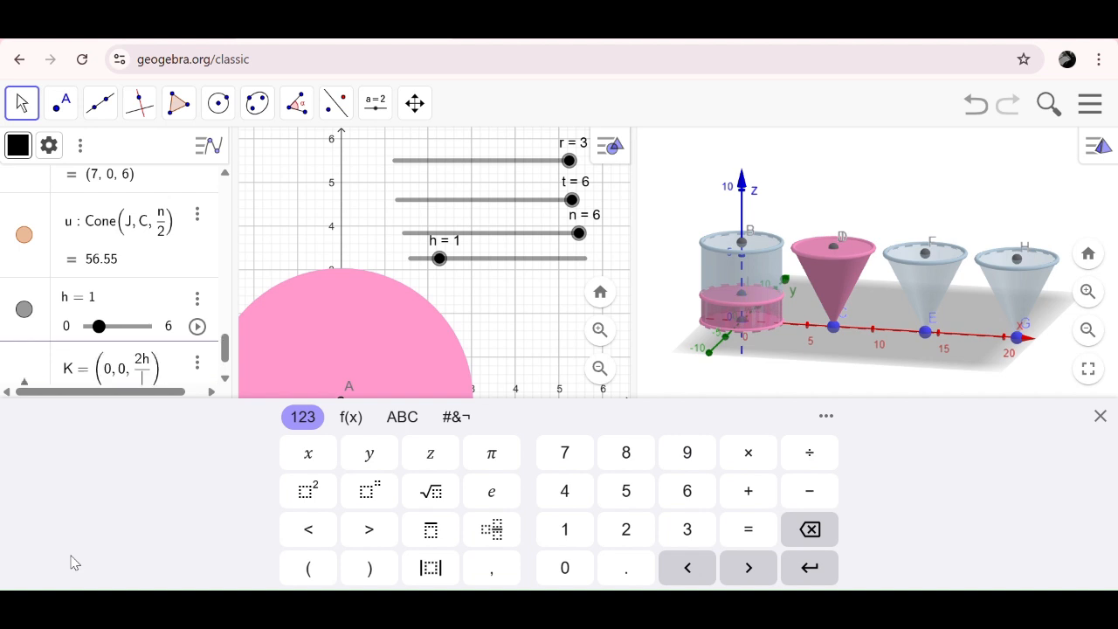
text(3)
key(Return)
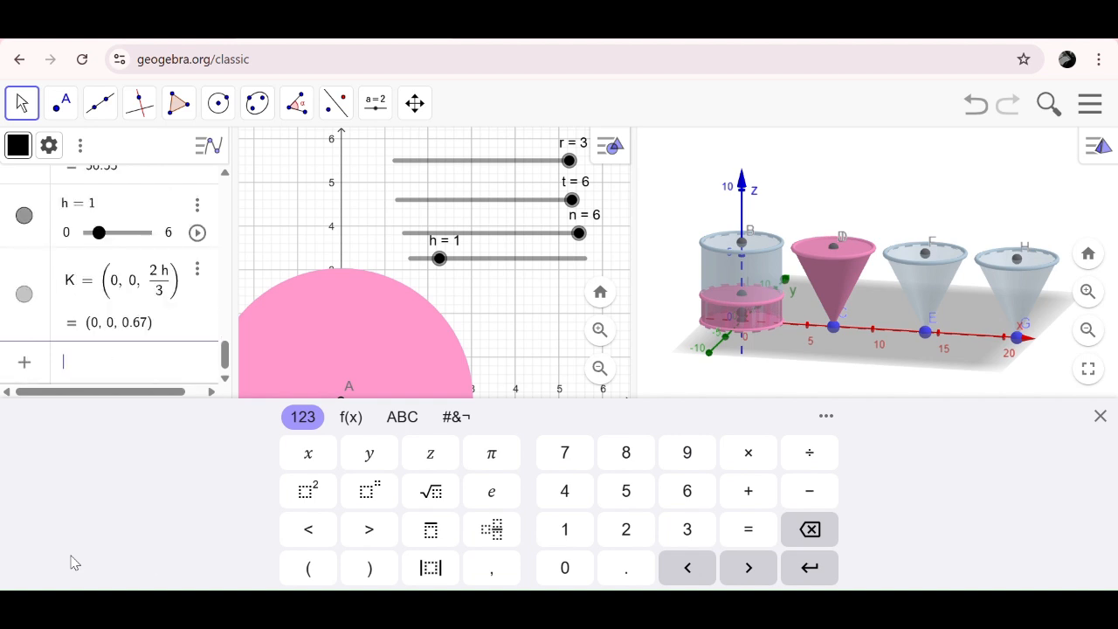
click(1101, 416)
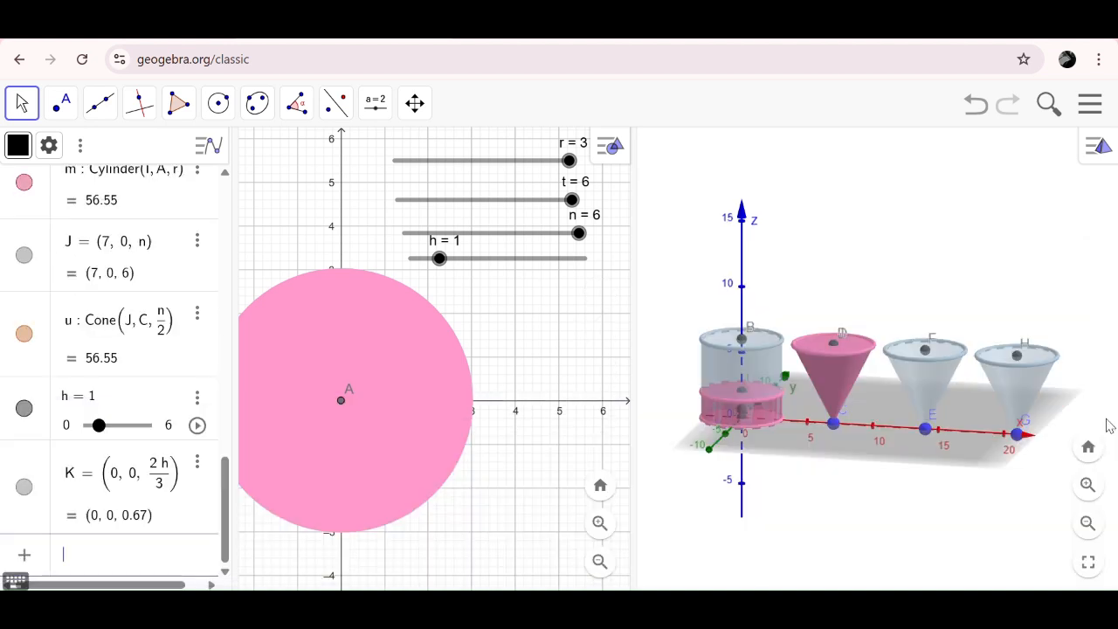
click(439, 259)
drag(439, 258, 575, 270)
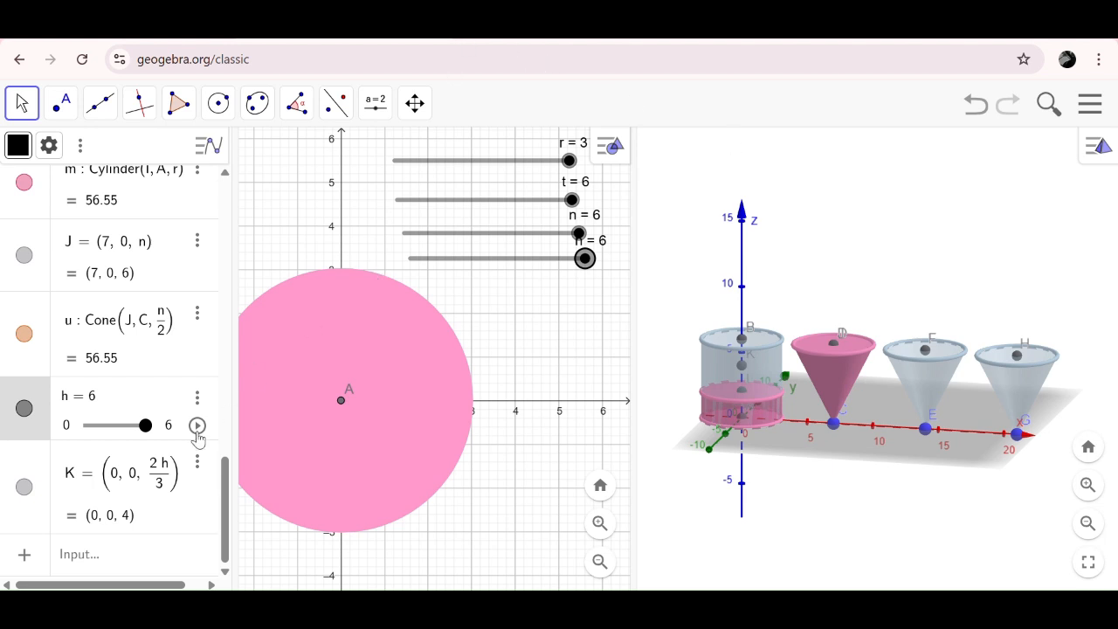
- Create a cylinder on circle s with height h/3 using the Cylinder(Circle, Height) command
click(90, 555)
text(c)
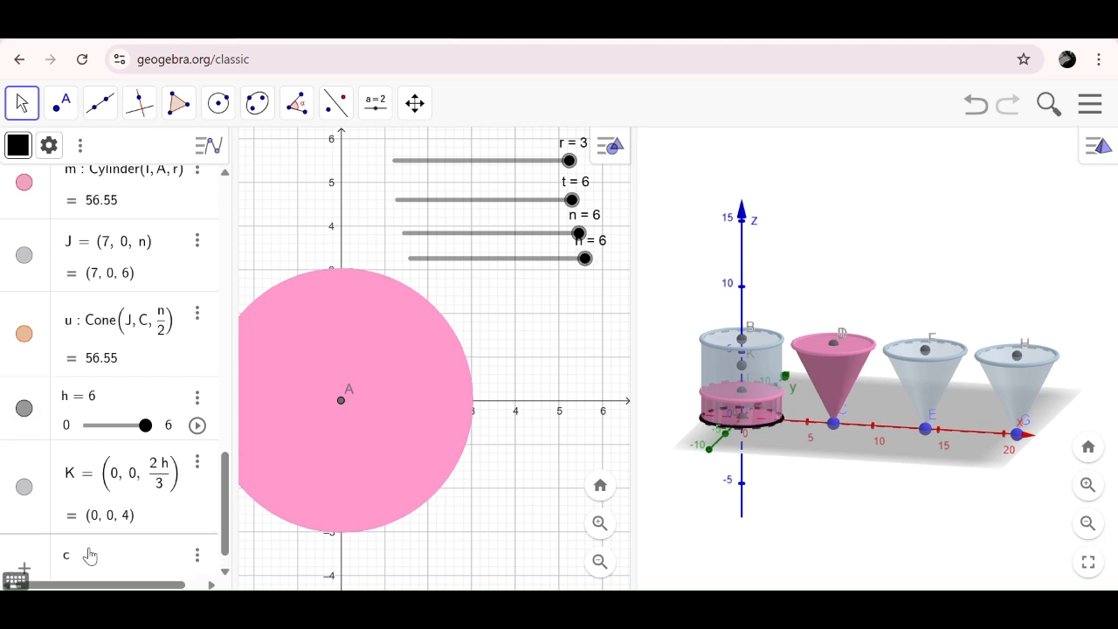
text(yl)
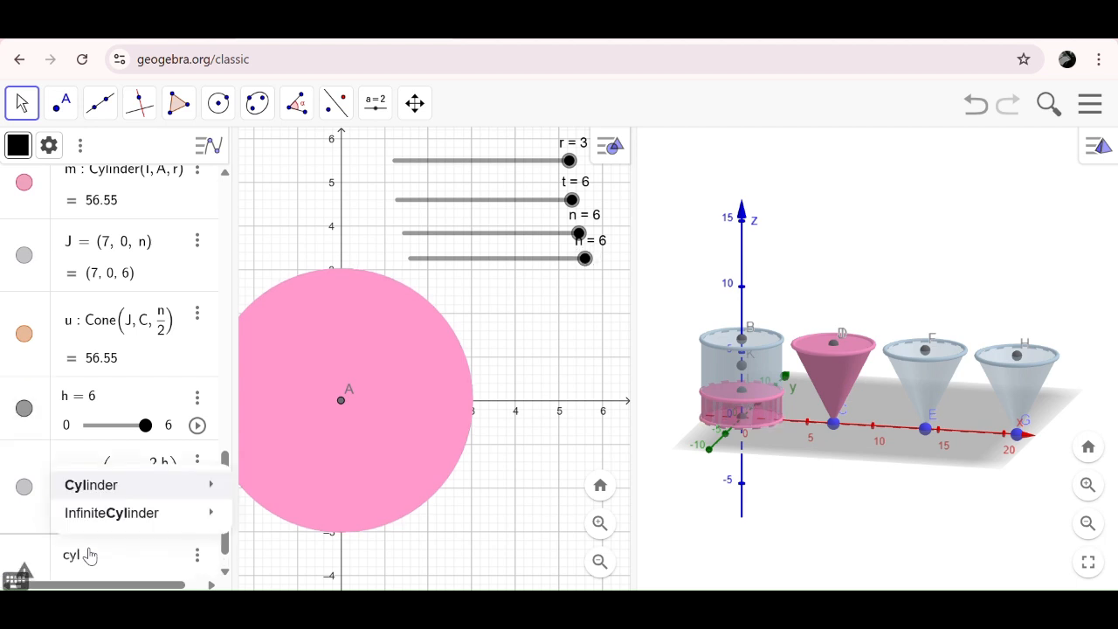
mouse_move(153, 481)
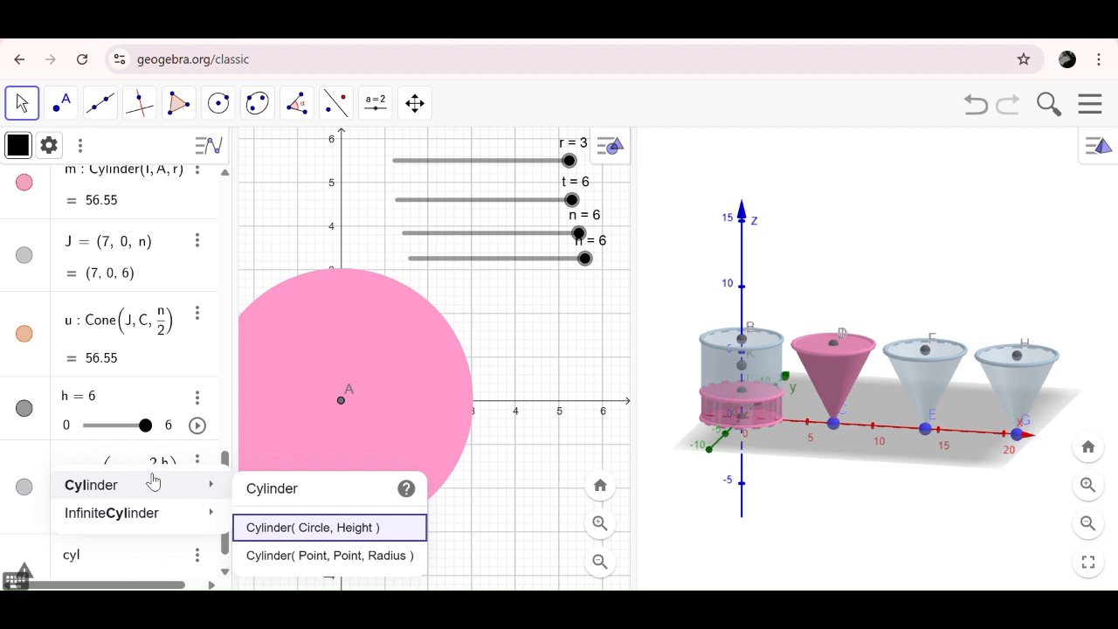
click(288, 528)
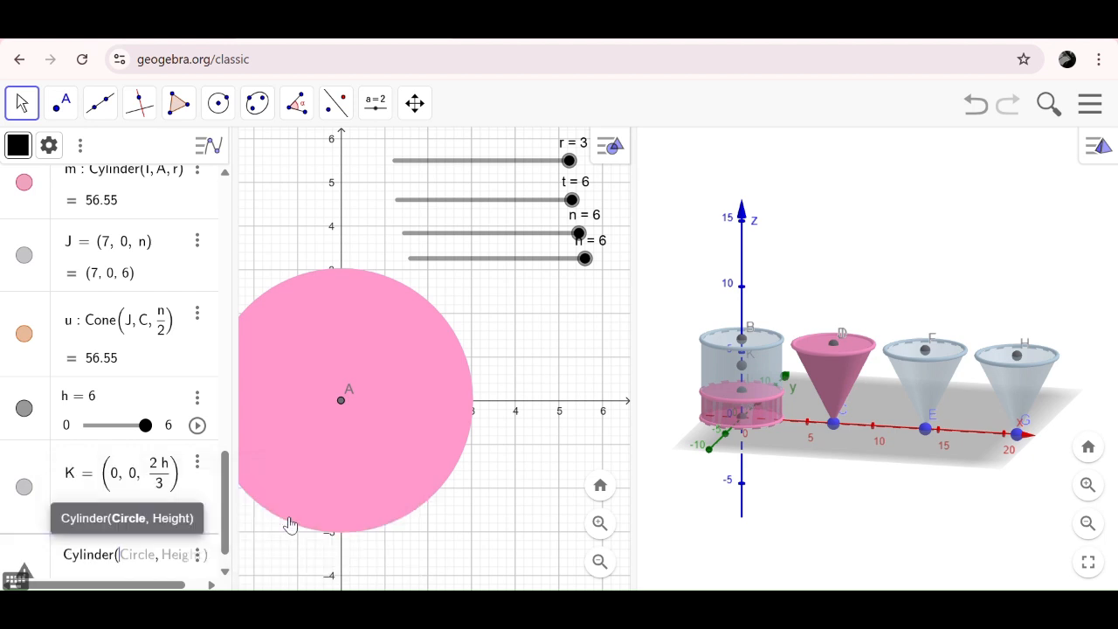
text(s, )
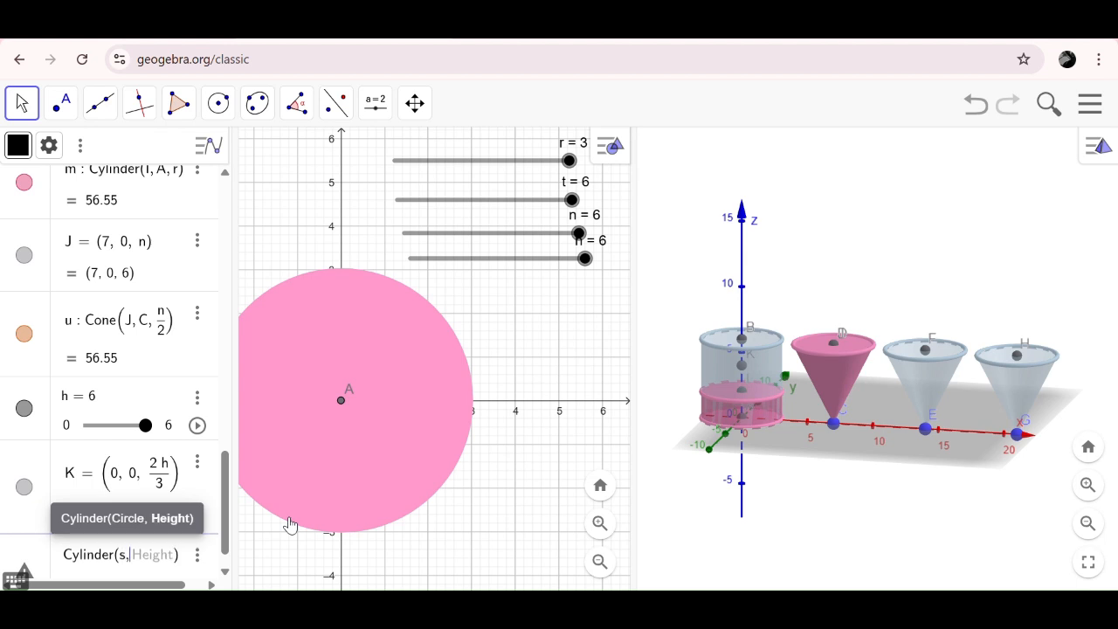
text(h/)
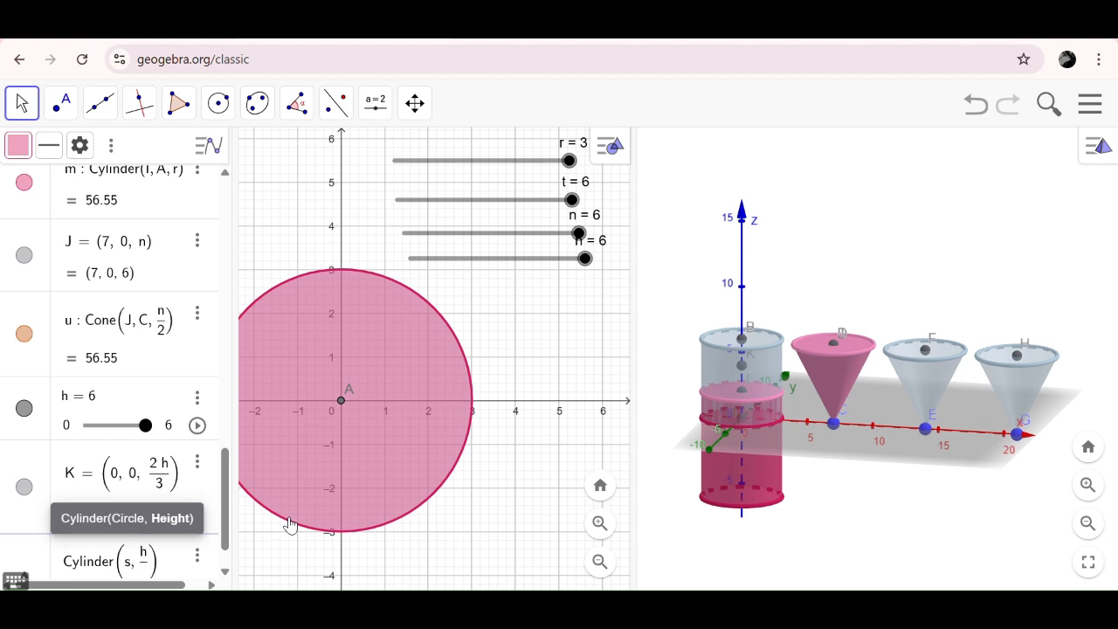
text(3)
key(Return)
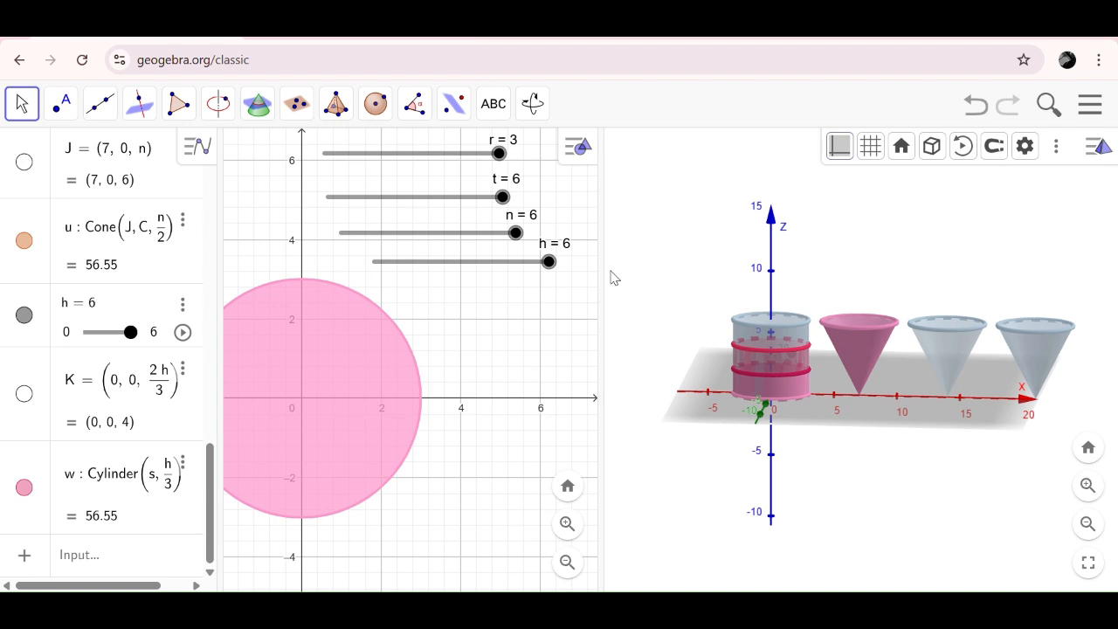
- Recolour the side surface of the cylinder on circle s yellow (#FFFF66) and raise its opacity to 100
click(747, 366)
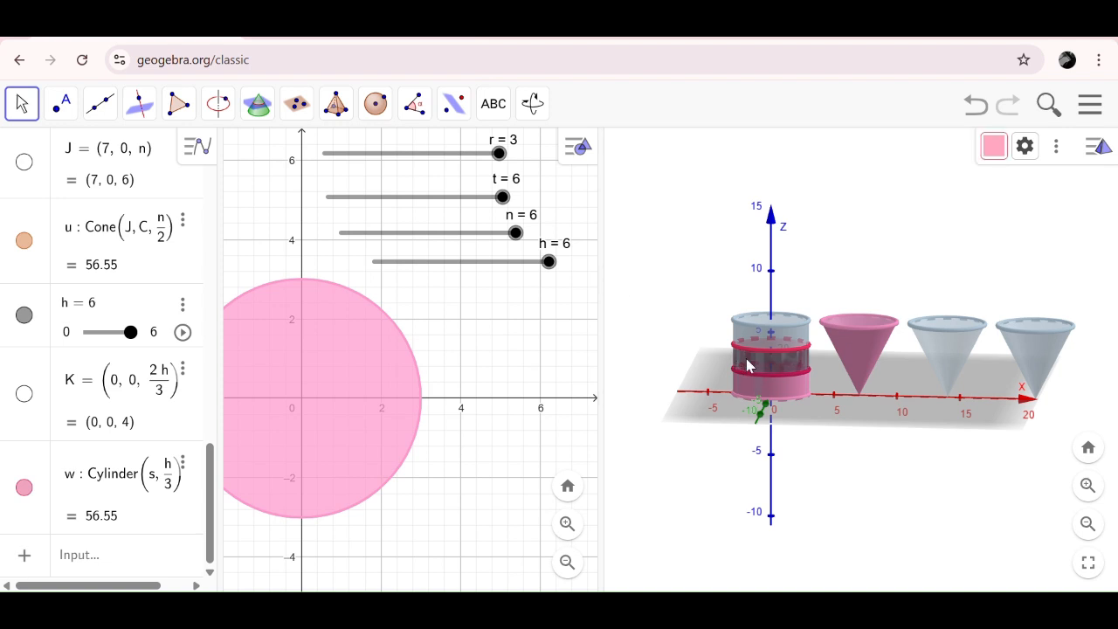
right_click(749, 369)
click(816, 574)
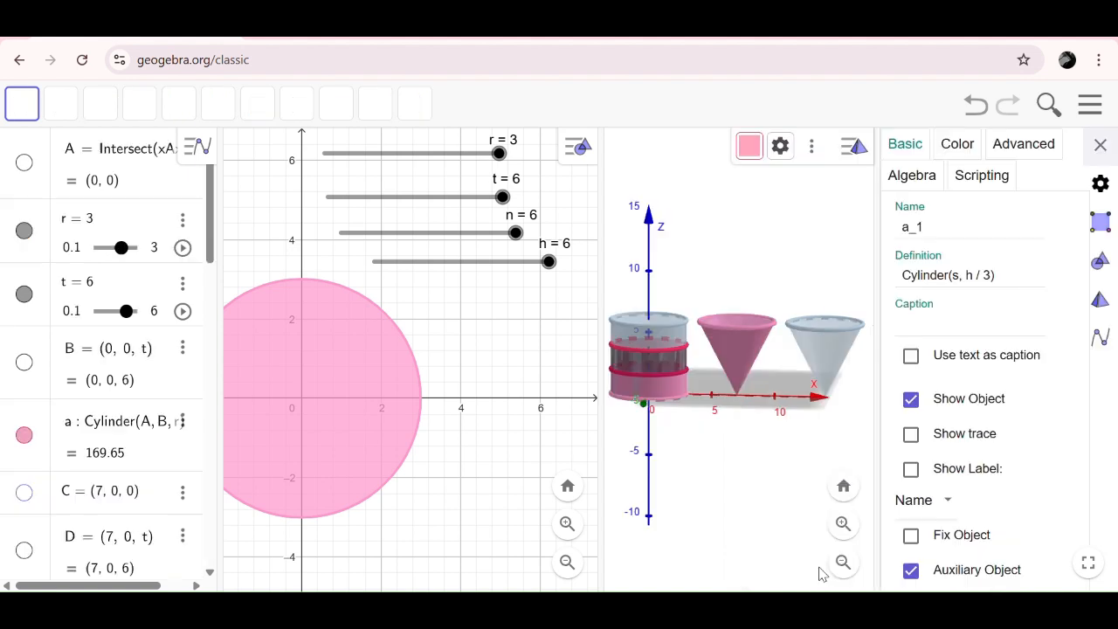
click(947, 149)
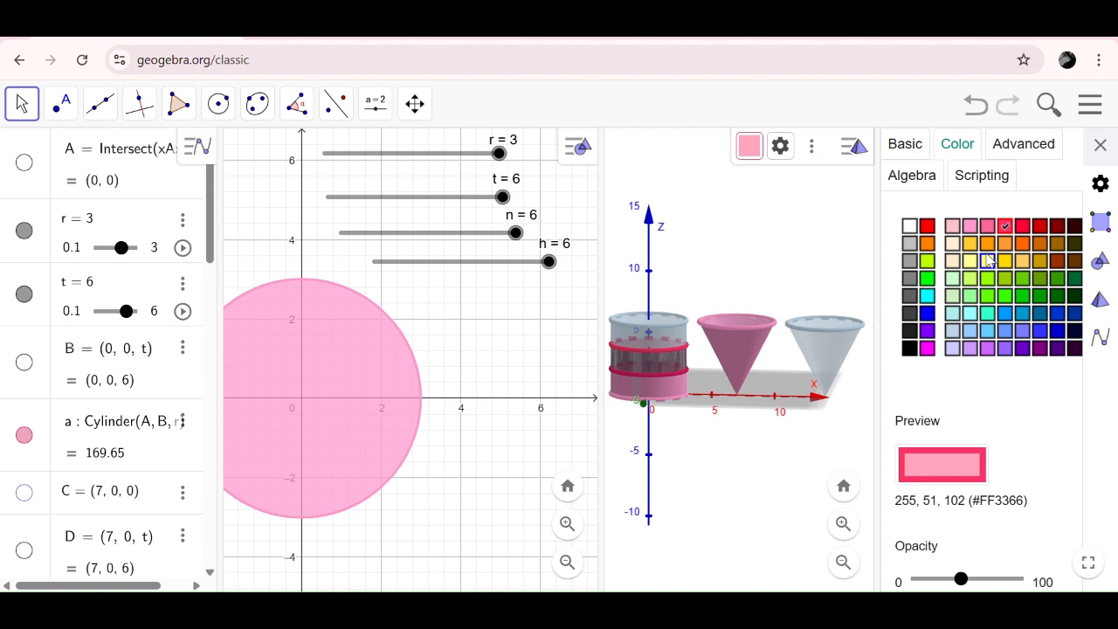
click(987, 261)
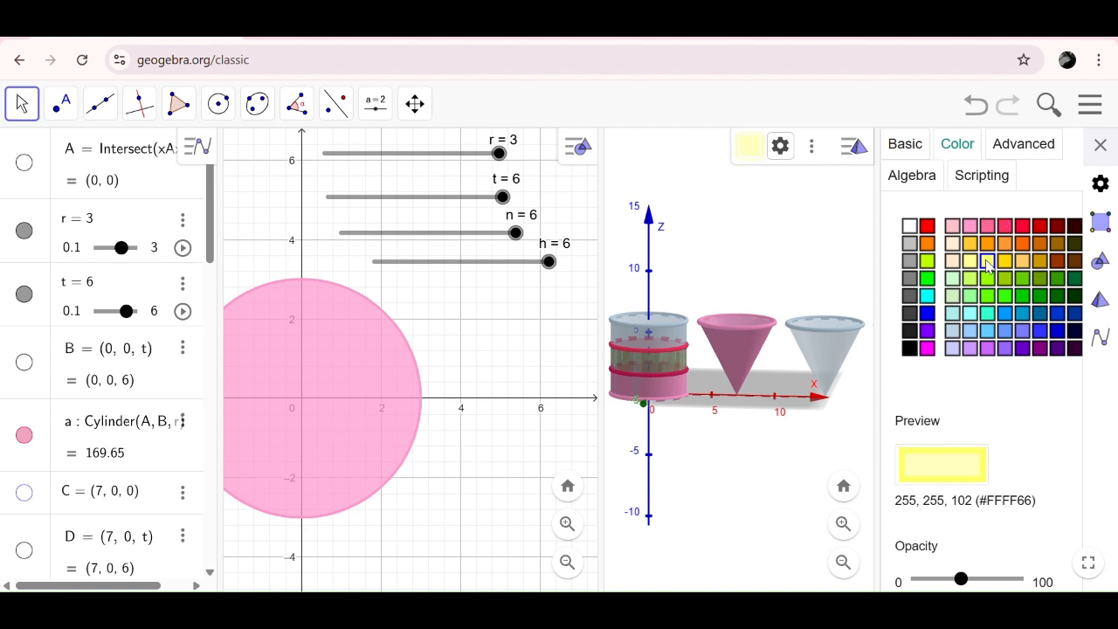
drag(961, 579, 1064, 585)
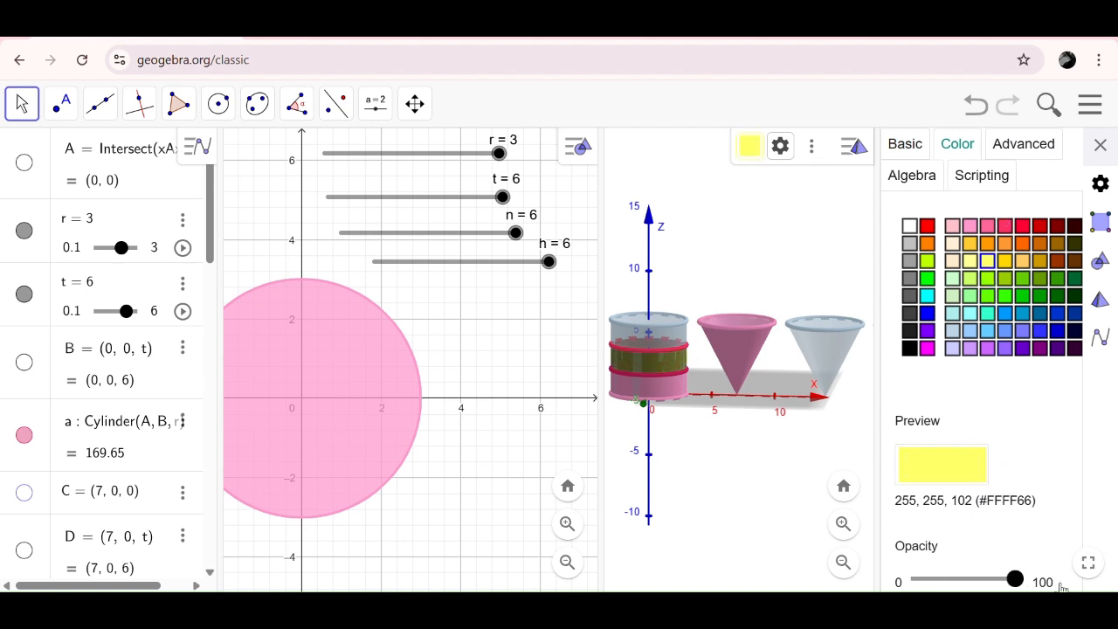
- Recolour the upper edge circle of the yellow filling cylinder yellow (#FFFF66) and raise its opacity to 100
click(663, 356)
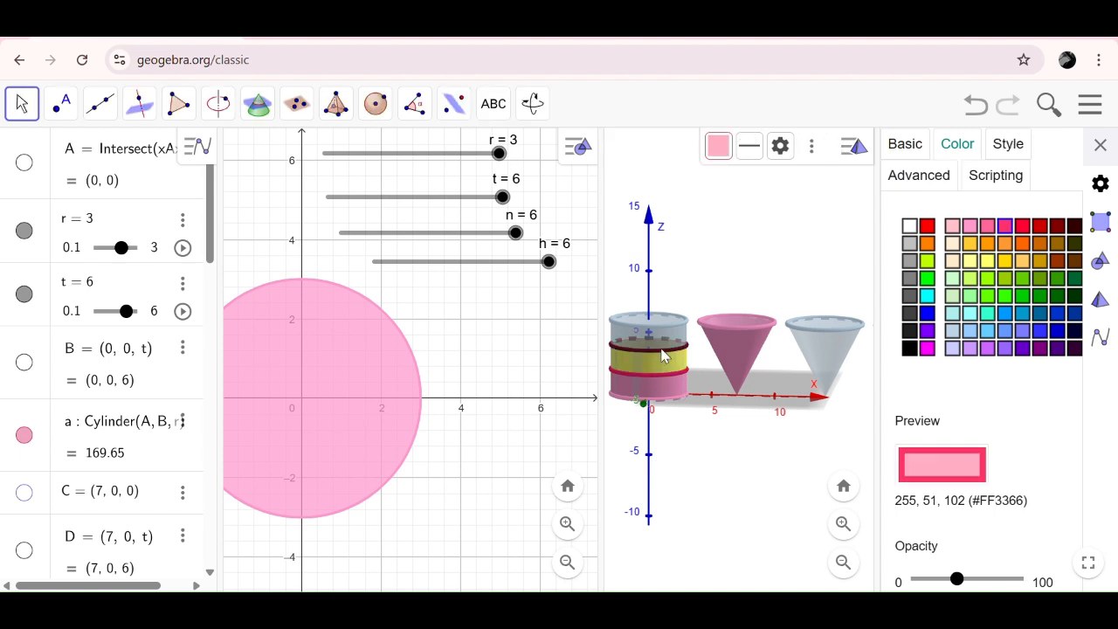
click(987, 262)
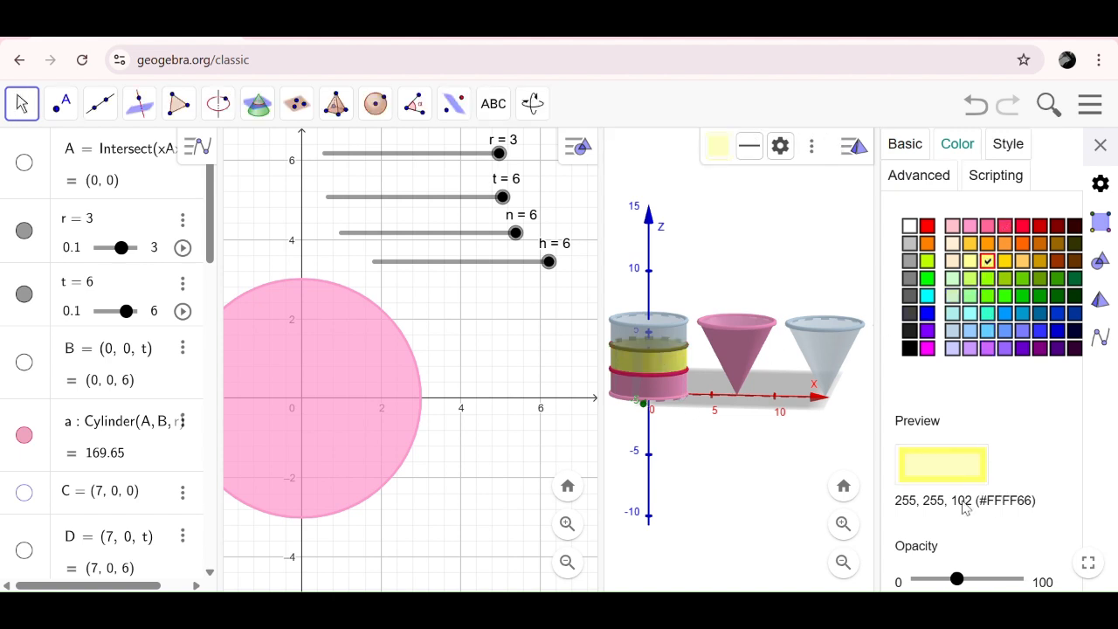
drag(958, 579, 1057, 589)
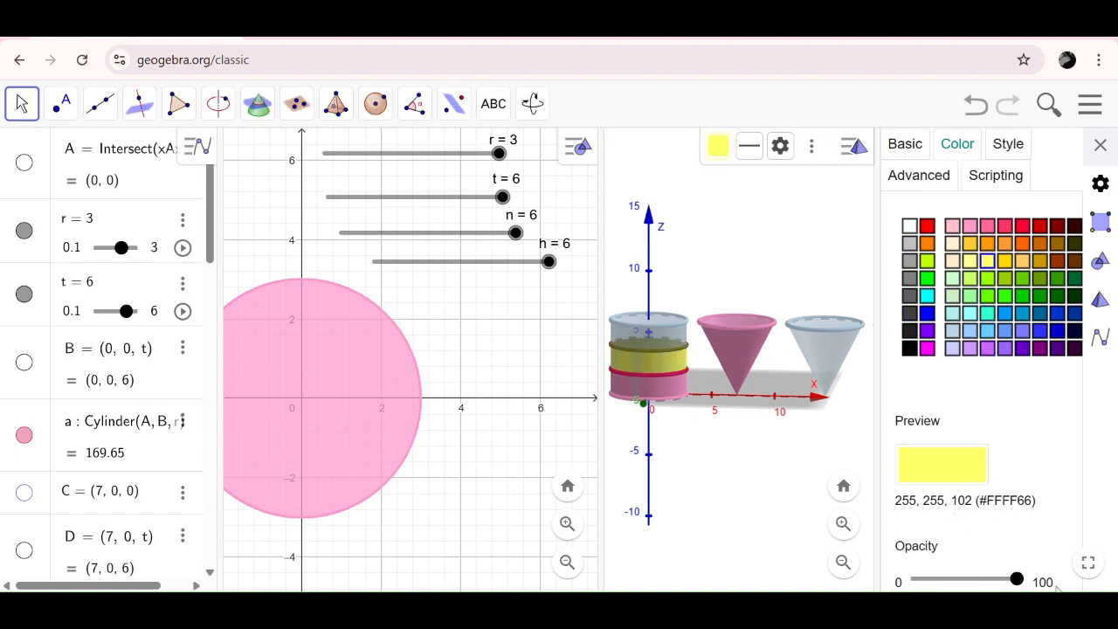
- Recolour the circle between the pink and yellow fillings yellow (#FFFF66), raise its opacity to 100 and close the settings
click(670, 378)
click(671, 381)
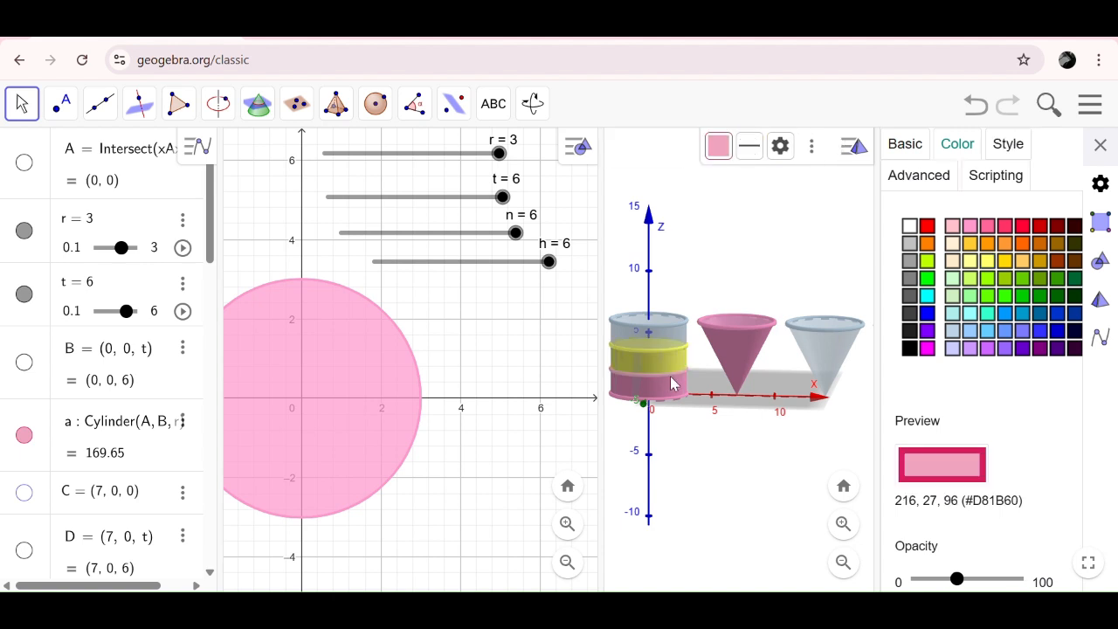
click(988, 260)
drag(958, 579, 1046, 580)
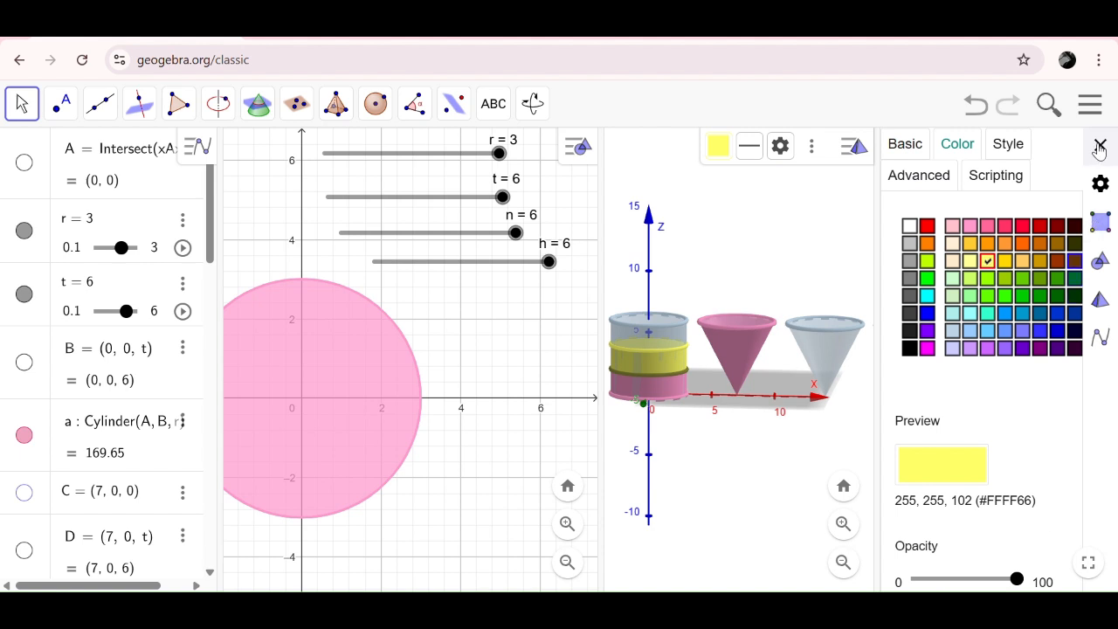
click(1101, 145)
- Vary slider h to test the cylinder's yellow filling, then return it to 6
drag(549, 261, 519, 305)
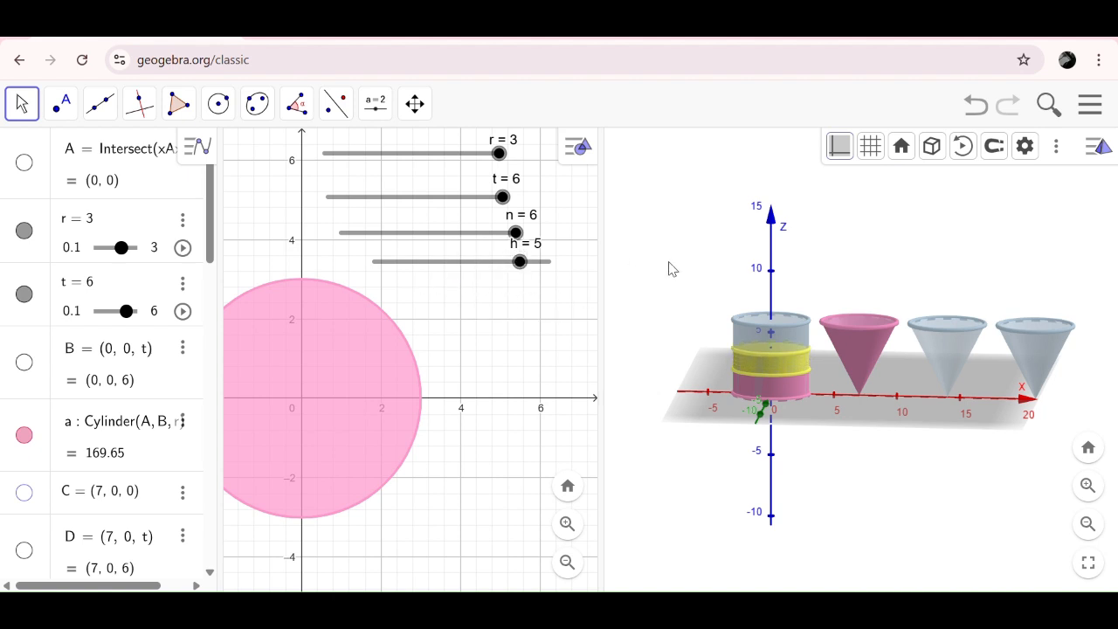
drag(520, 264, 560, 276)
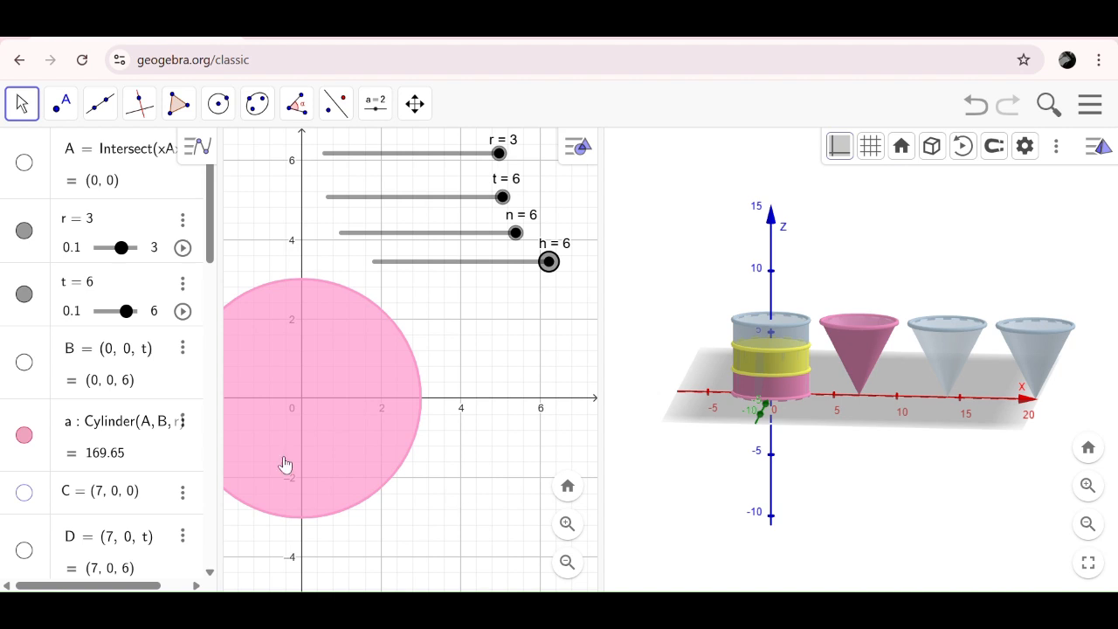
- Define the 3D point L = (14, 0, h) in the Algebra view
scroll(149, 462, down, 10)
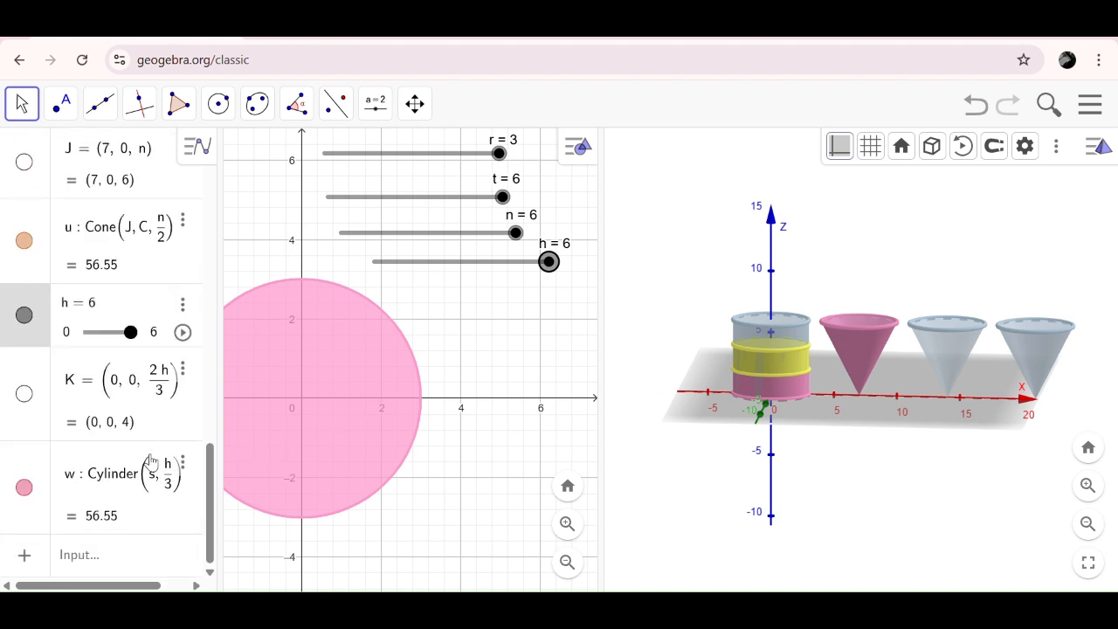
click(77, 555)
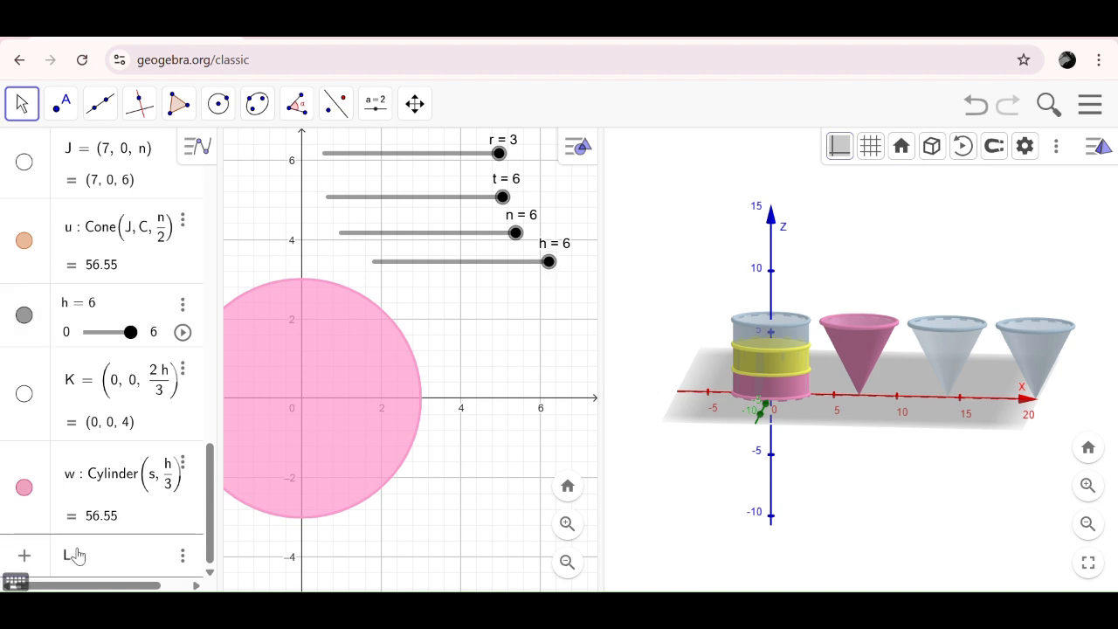
text(L(14)
key(Return)
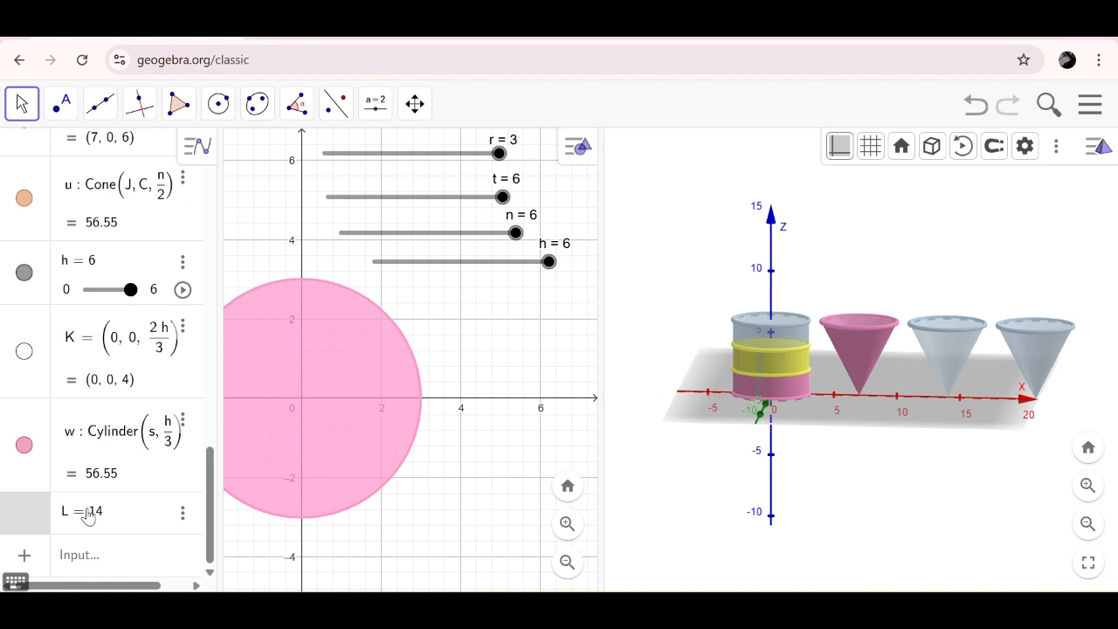
key(BackSpace)
key(BackSpace)
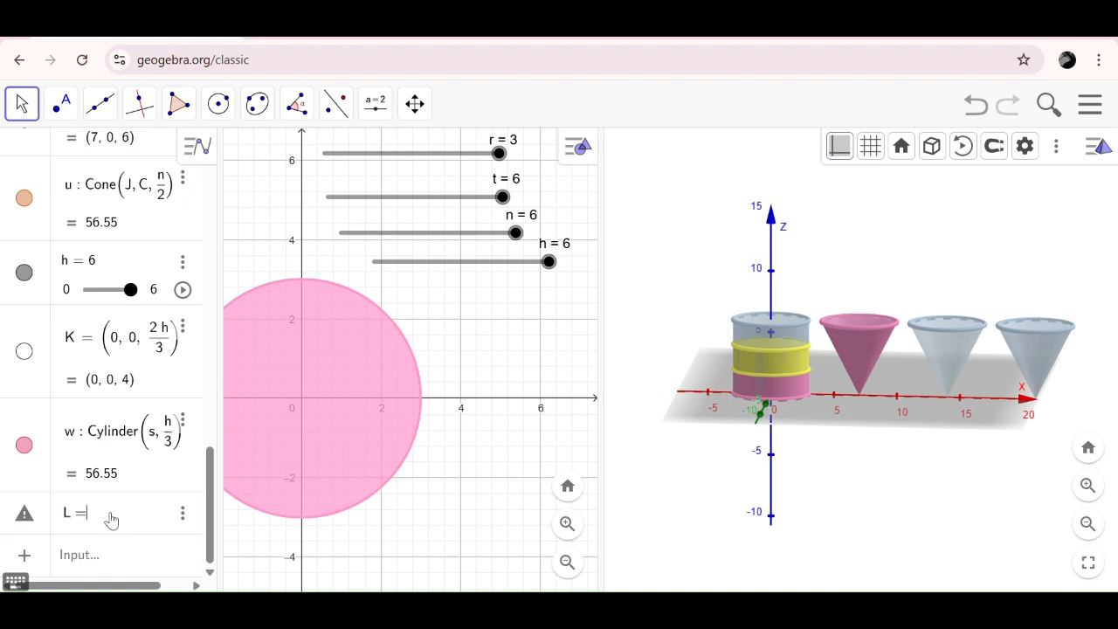
text(14,0,H)
key(BackSpace)
text(h)
key(Return)
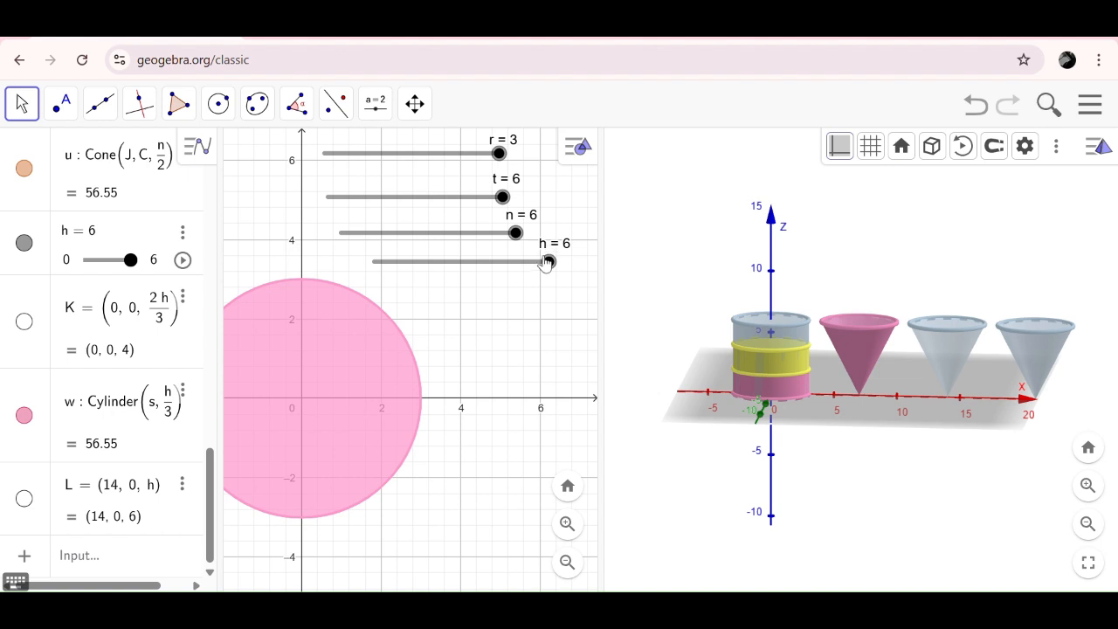
- Set slider h to 3 and show point L together with the cones' apex and base-centre points
drag(550, 264, 449, 265)
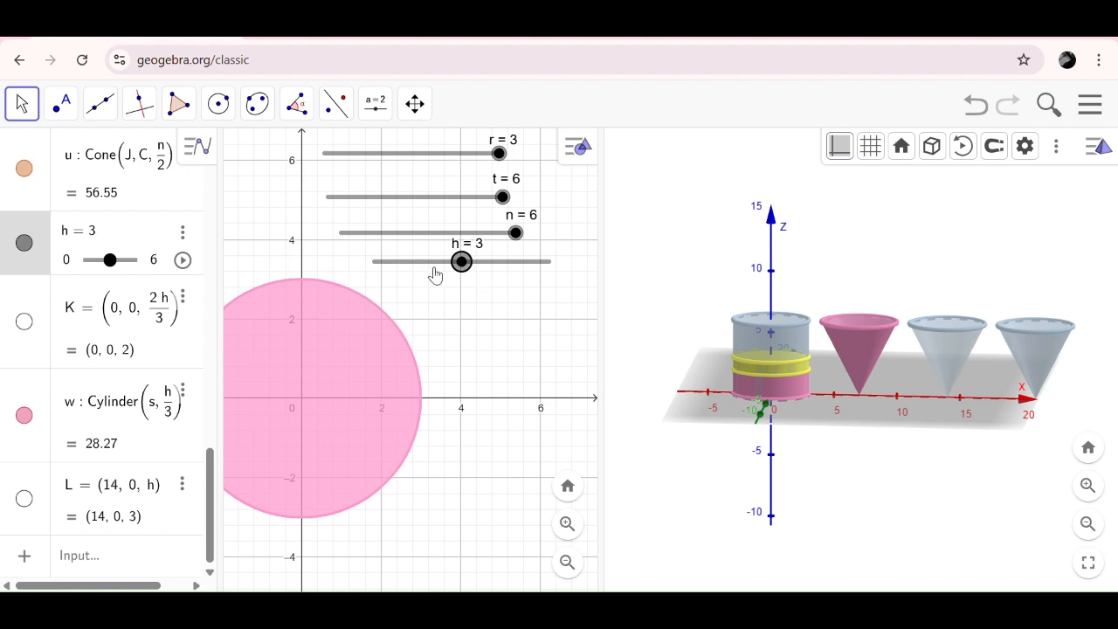
click(24, 498)
mouse_move(473, 269)
mouse_down()
mouse_move(487, 272)
mouse_move(452, 276)
mouse_up()
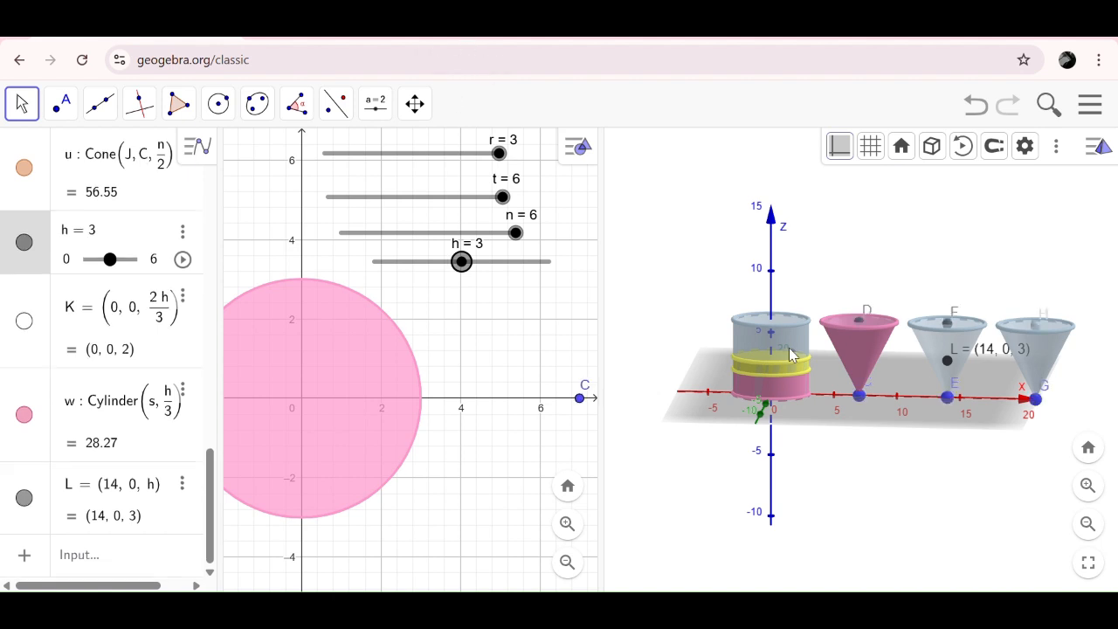
- Create a cone in the middle container from base centre L to apex E with radius h/2, and test it with slider h
click(874, 241)
click(336, 105)
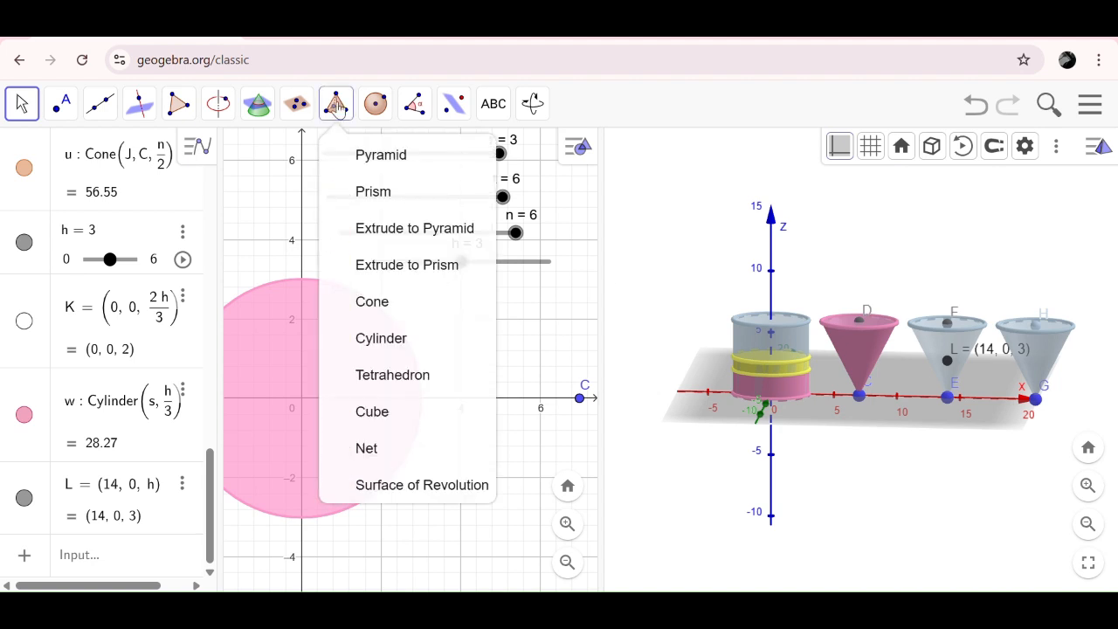
click(362, 298)
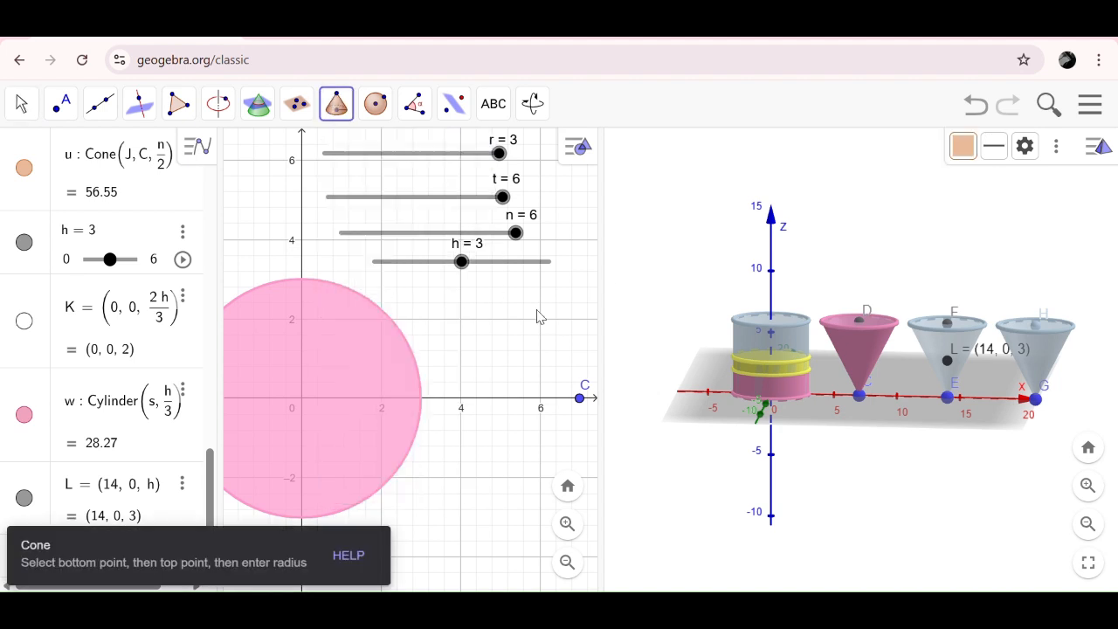
click(950, 374)
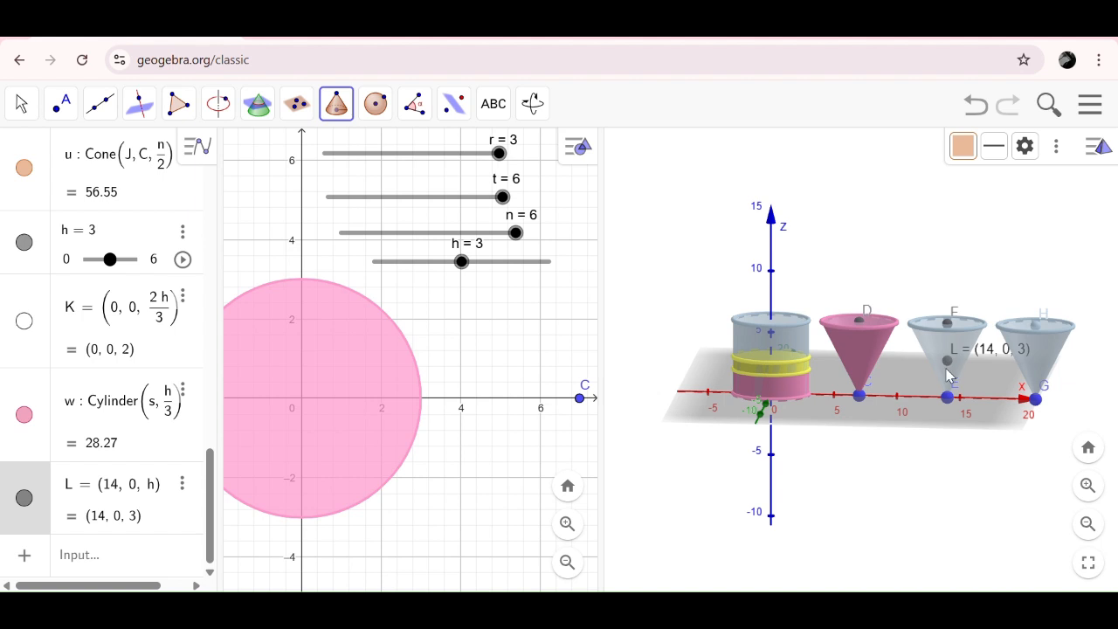
click(949, 398)
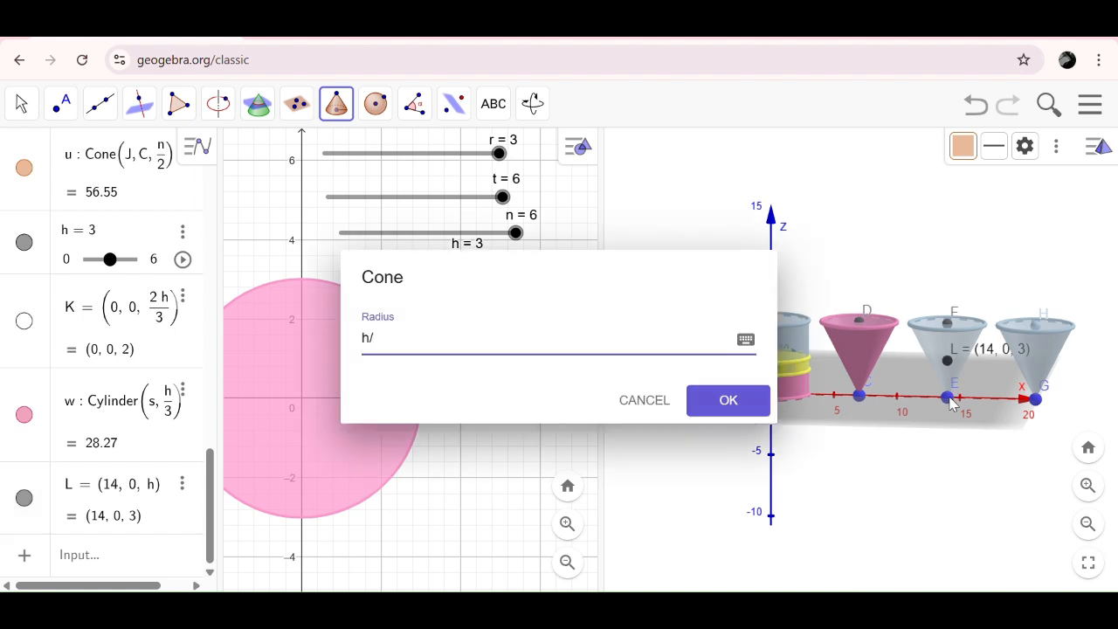
key(Return)
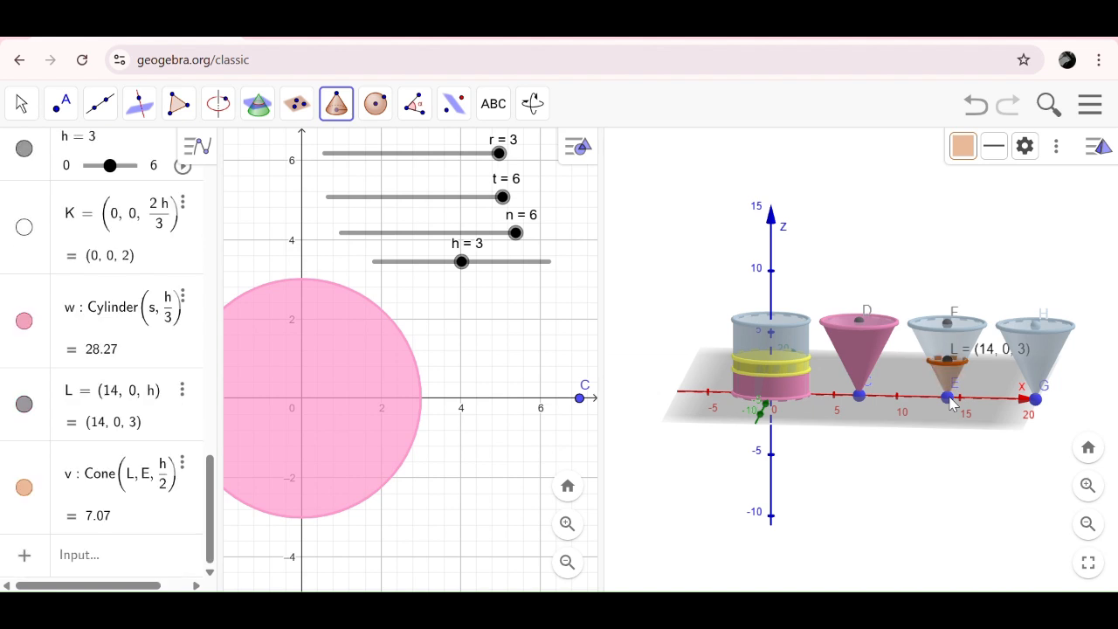
mouse_move(461, 261)
mouse_down()
mouse_move(542, 289)
mouse_move(454, 277)
mouse_up()
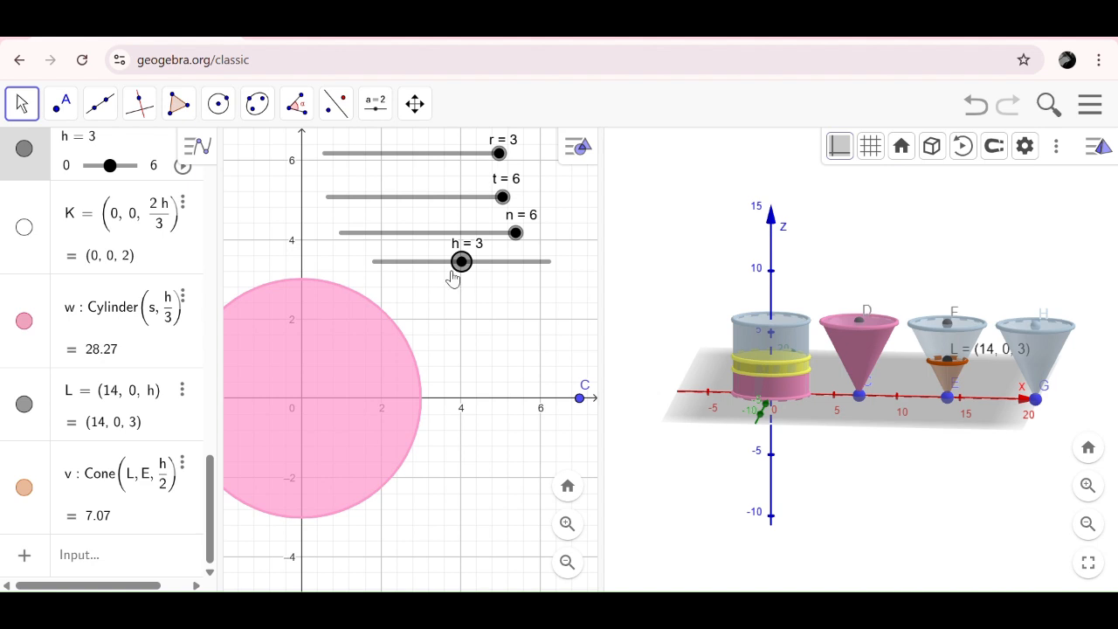
- Recolour the side surface of the cone between L and E yellow (#FFFF66) and raise it to full opacity
click(944, 378)
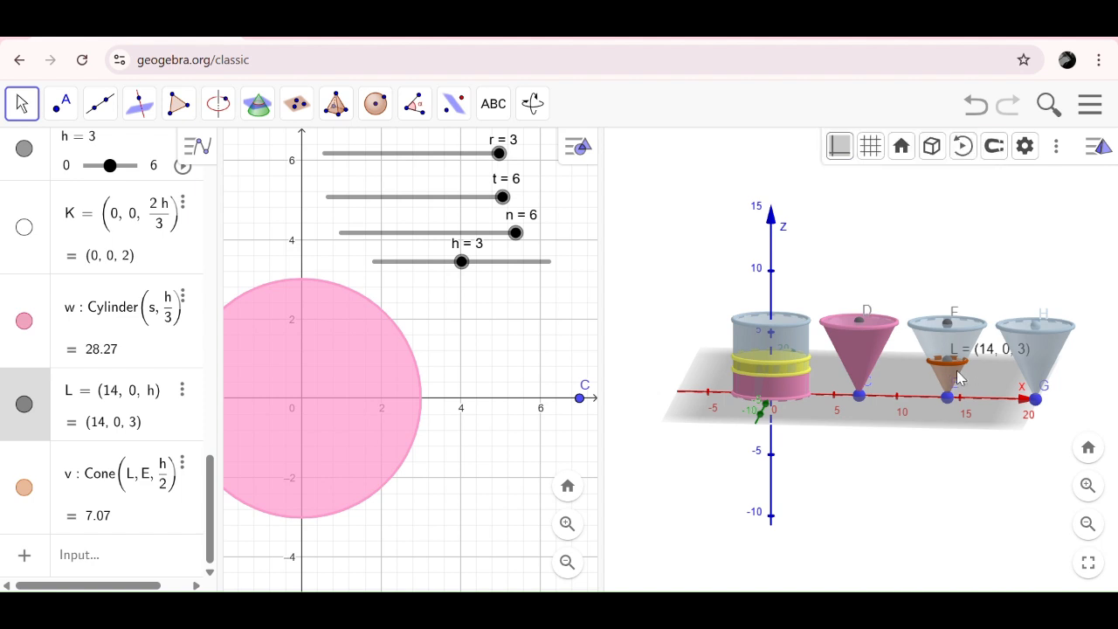
click(958, 376)
right_click(958, 375)
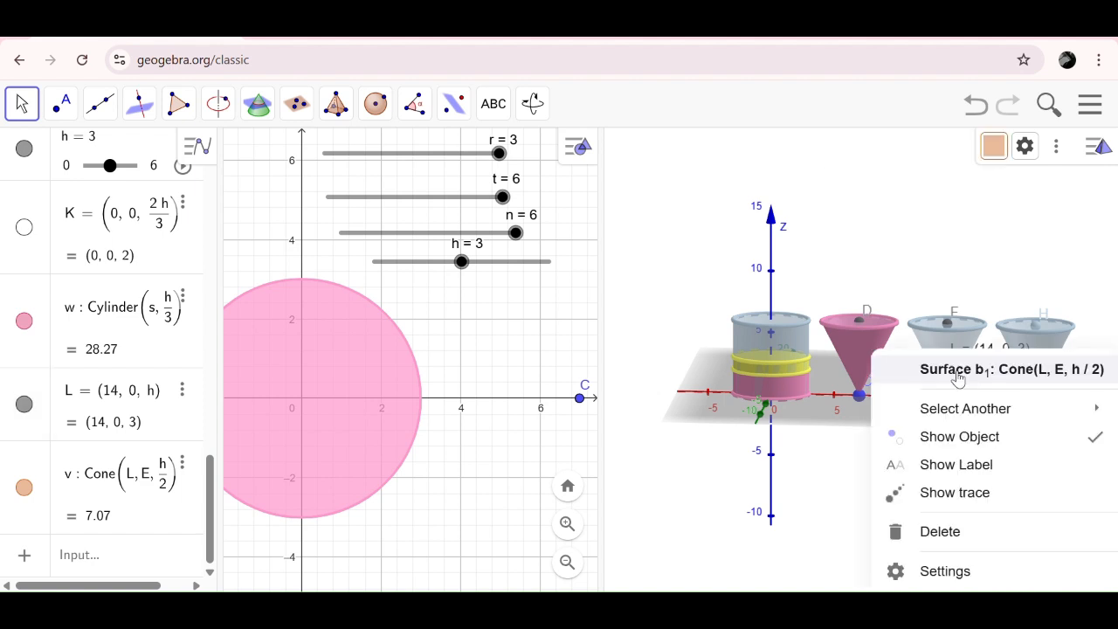
click(998, 575)
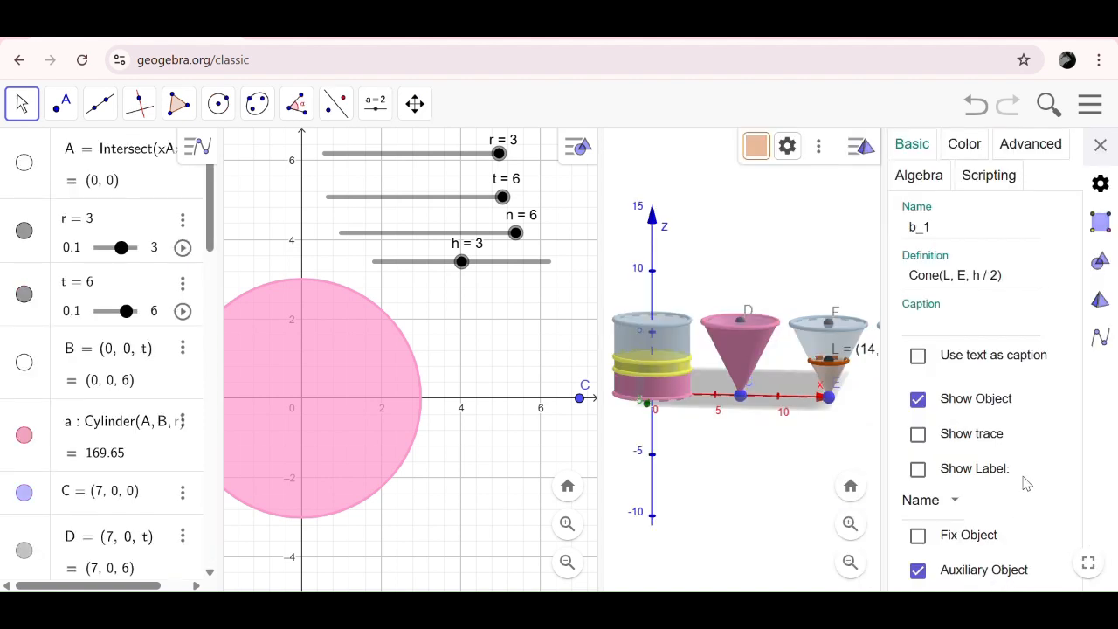
click(961, 144)
click(995, 260)
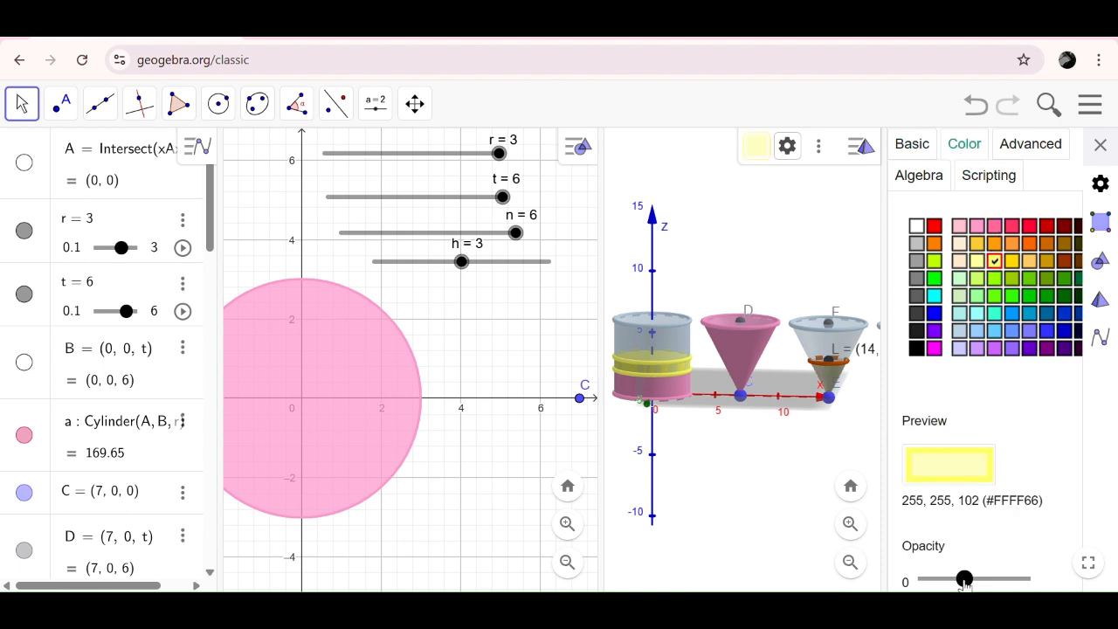
drag(963, 578, 1035, 579)
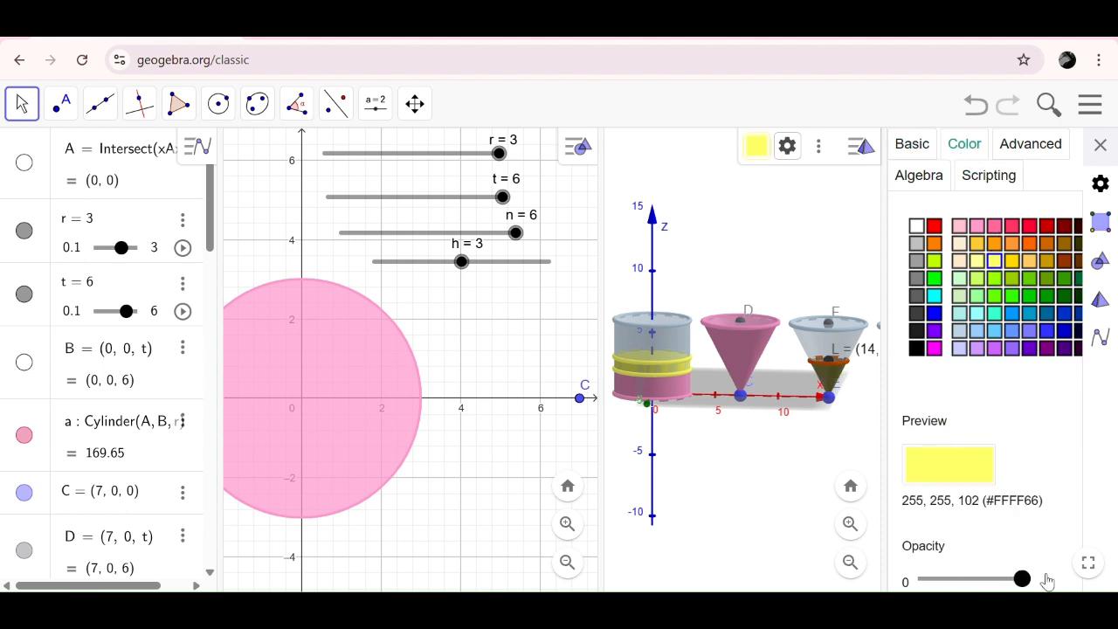
- Recolour the rim circle of the cone between L and E yellow (#FFFF66), raise its opacity and close the settings
click(844, 367)
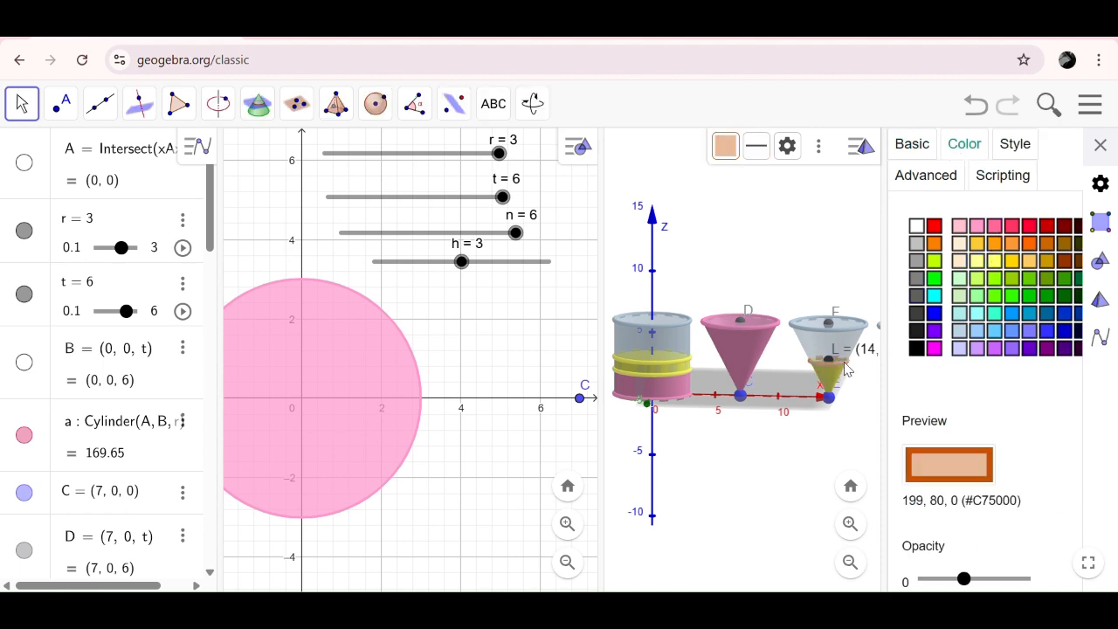
click(995, 261)
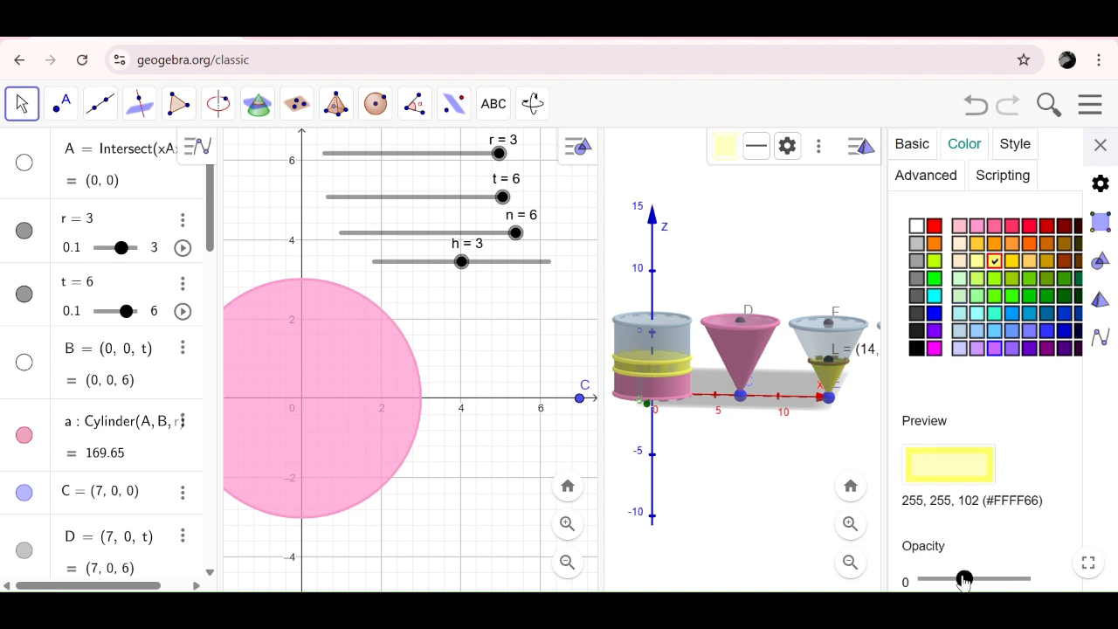
click(968, 579)
drag(972, 580, 1021, 579)
click(1101, 145)
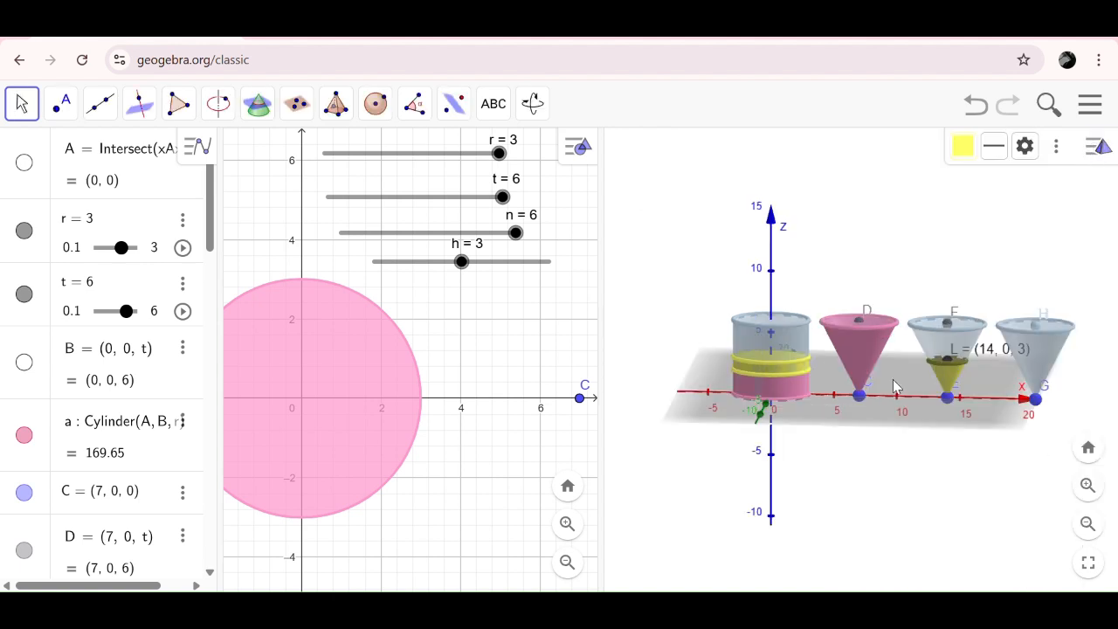
- Set slider h to 6 and hide points C, D, E, F and L
click(467, 273)
drag(467, 273, 585, 291)
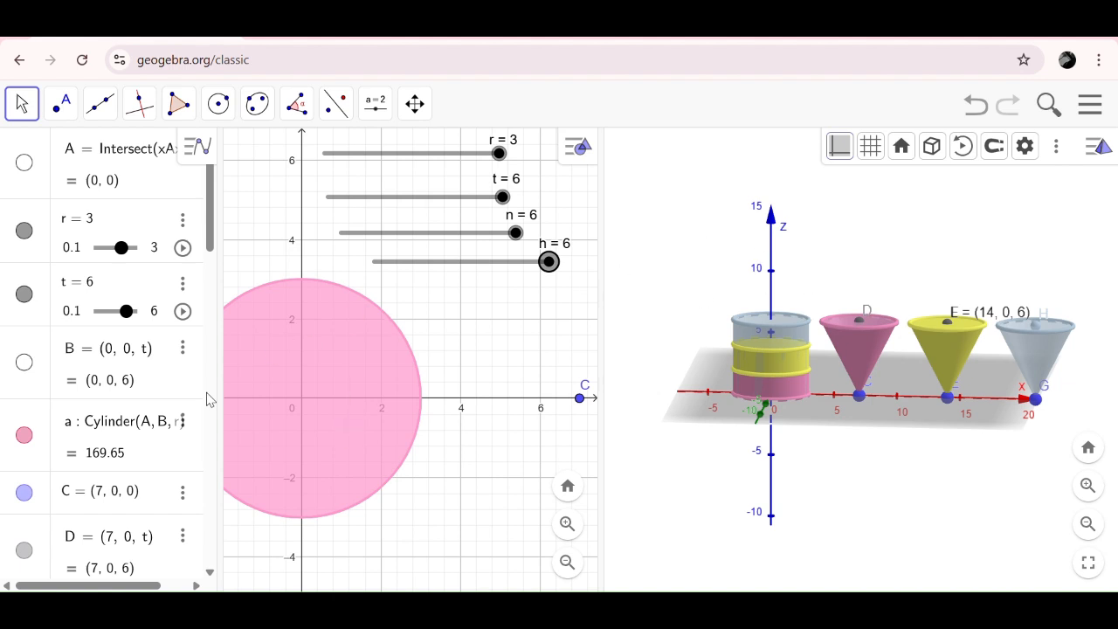
click(24, 493)
click(22, 552)
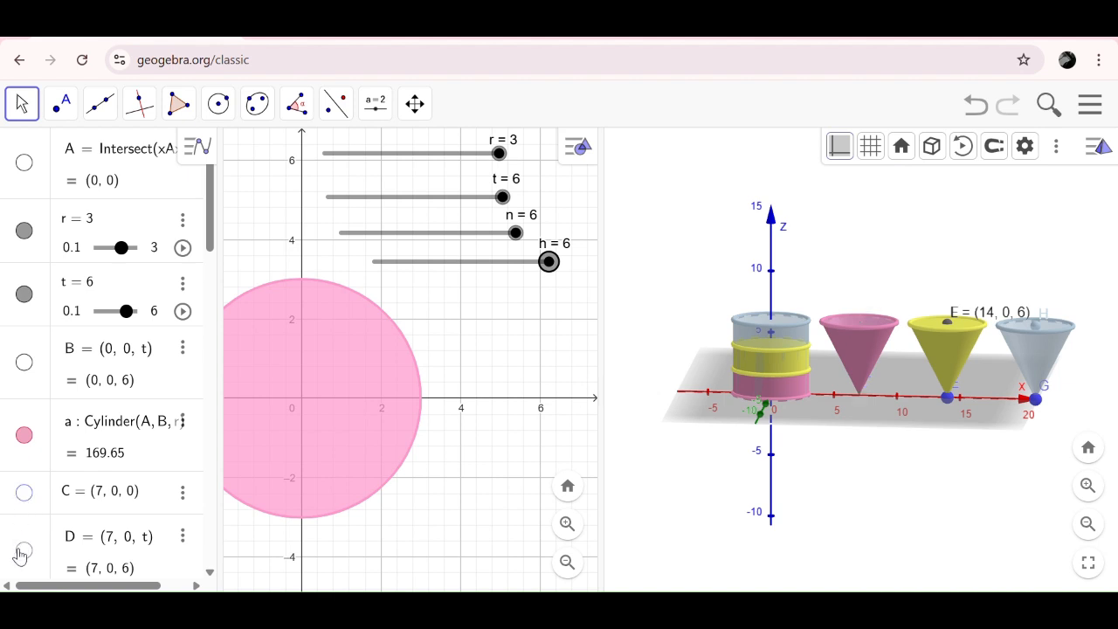
scroll(88, 516, down, 5)
scroll(85, 513, up, 1)
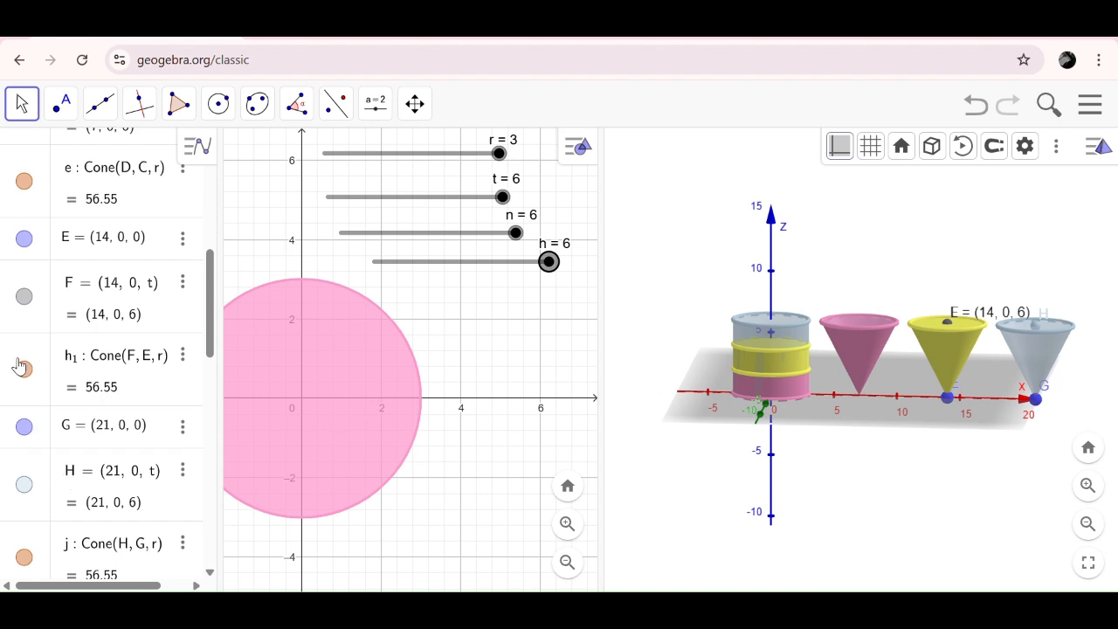
mouse_move(18, 237)
mouse_down()
mouse_move(21, 276)
mouse_move(16, 239)
mouse_up()
click(26, 297)
scroll(26, 297, down, 5)
scroll(26, 301, down, 5)
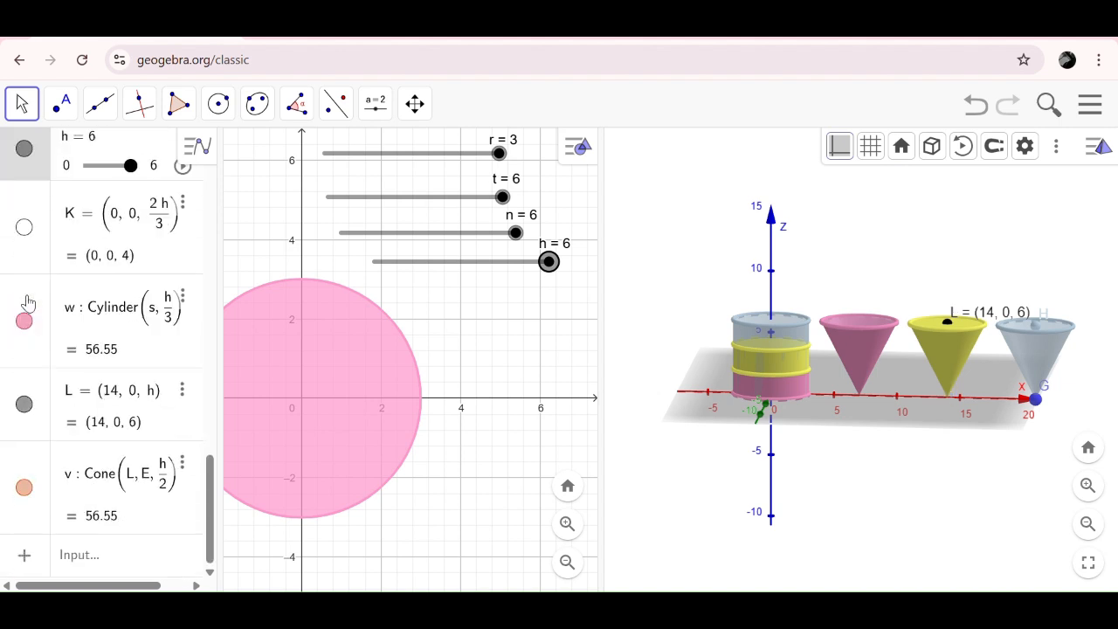
click(23, 406)
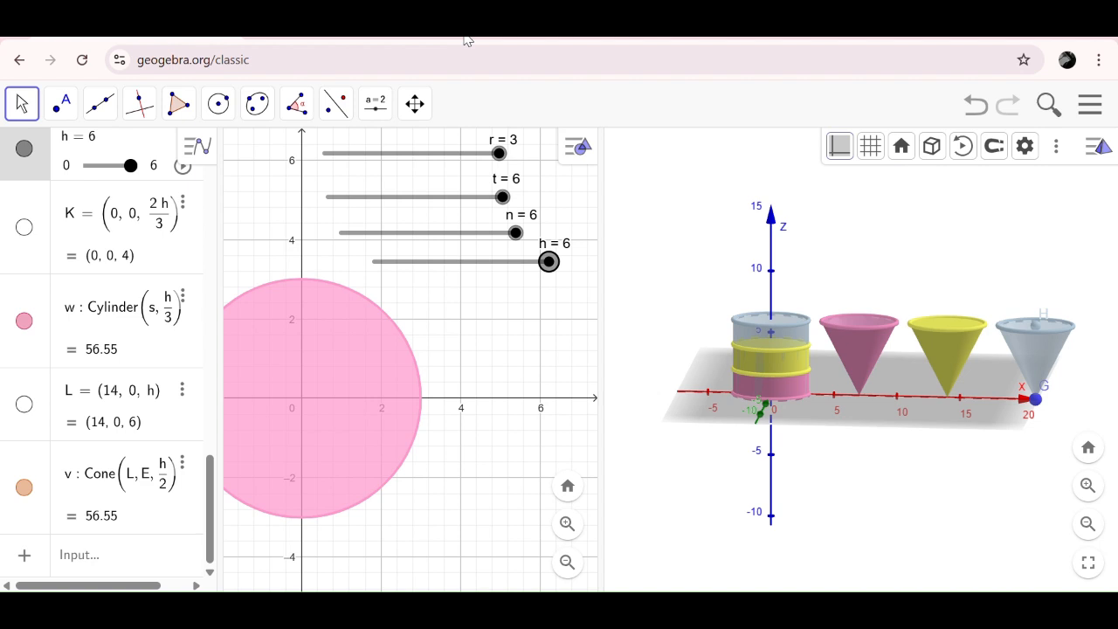
- Create a number slider v below slider h, ranging from 0 to 6 with increment 1, and set it to 6
click(375, 103)
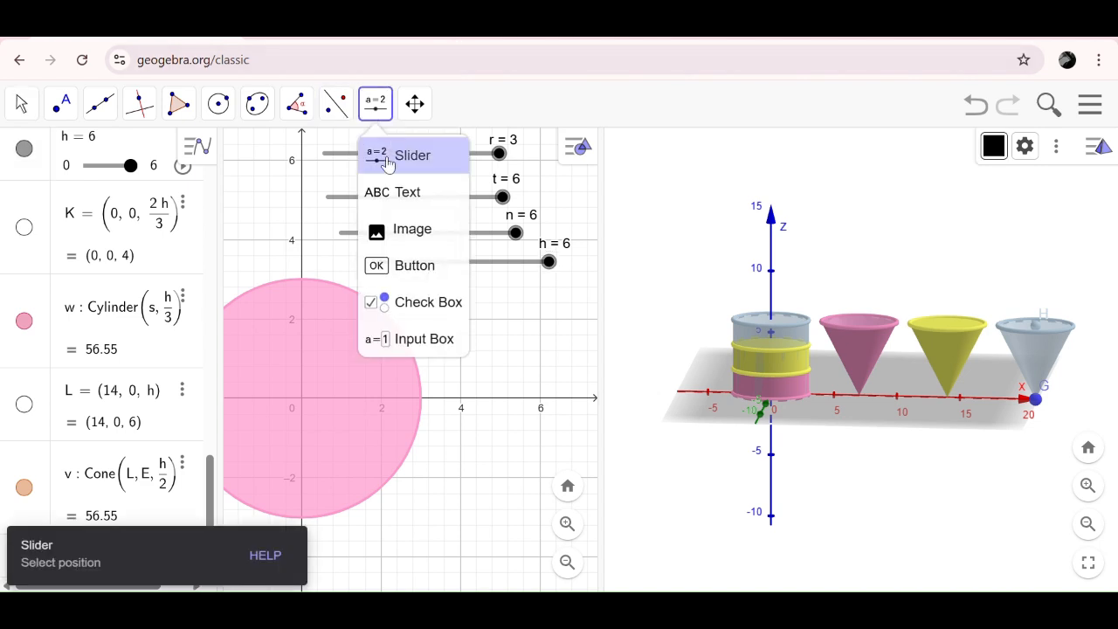
click(388, 161)
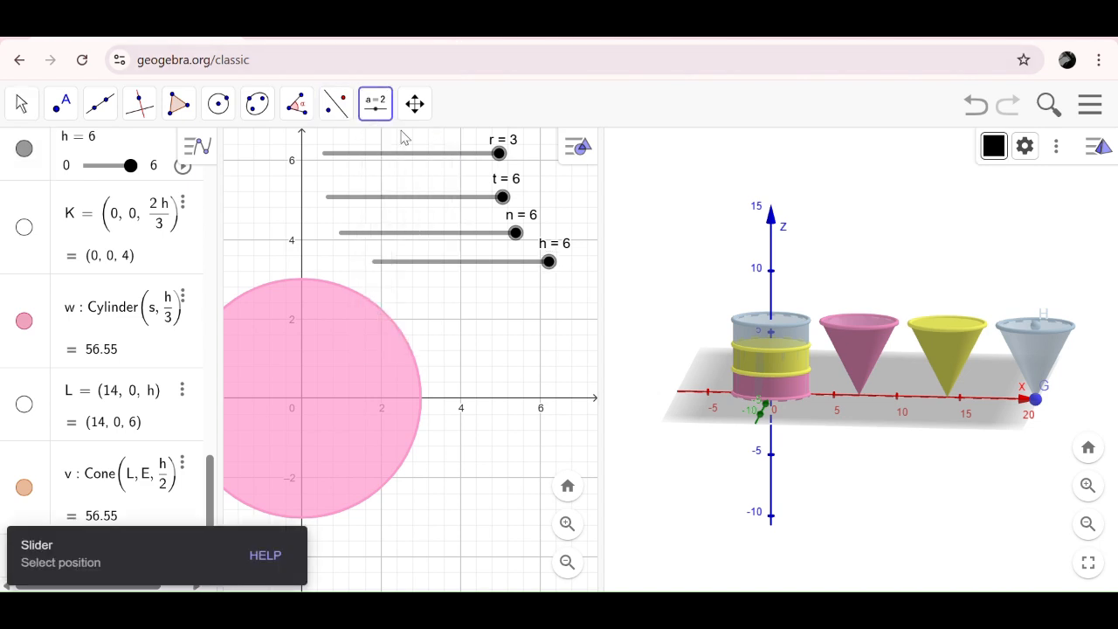
click(414, 300)
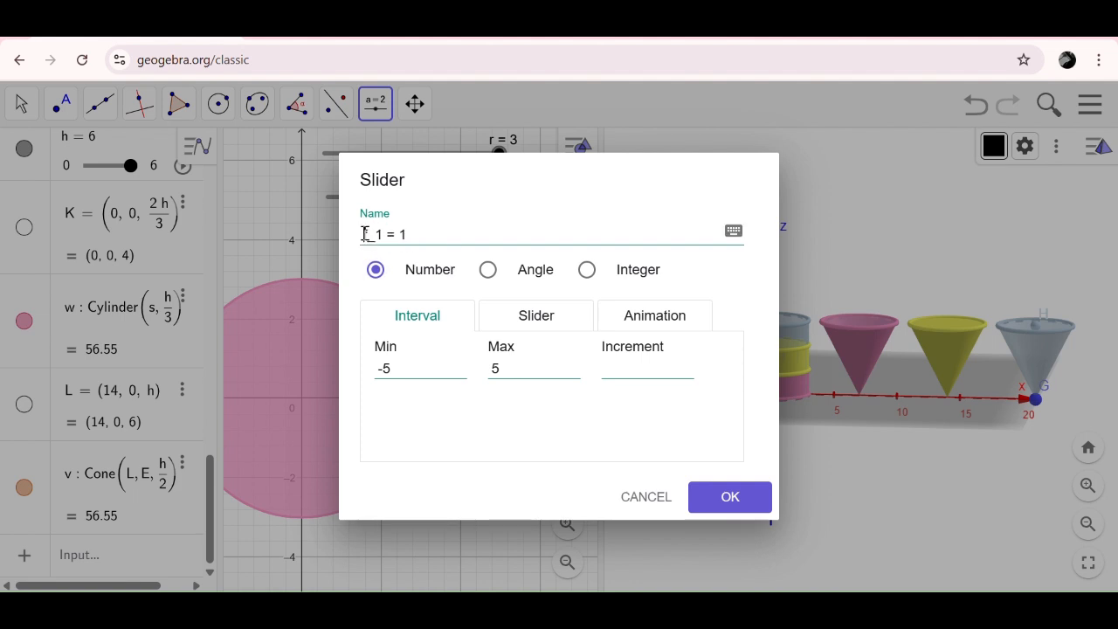
drag(367, 234, 425, 234)
text(v)
drag(380, 367, 407, 365)
text(0)
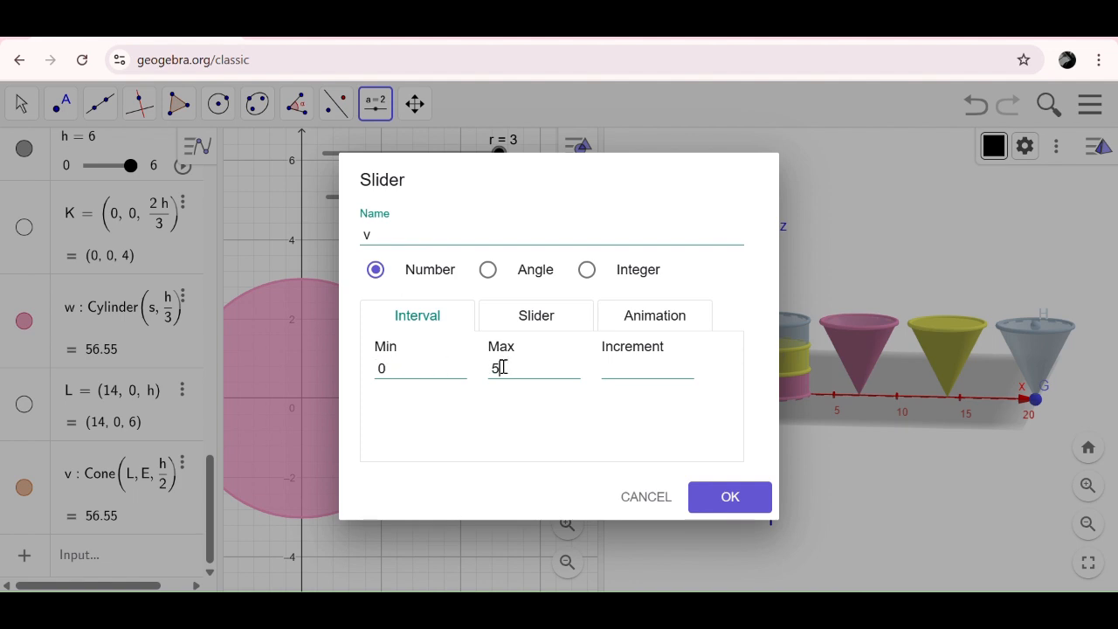
click(615, 370)
text(1)
key(Return)
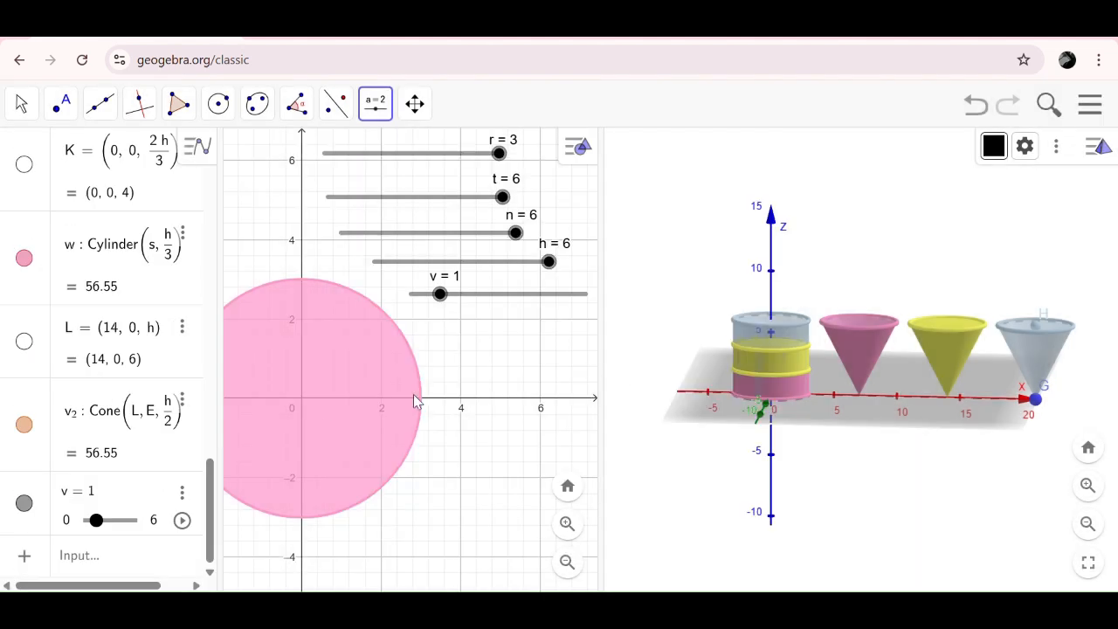
drag(440, 296, 594, 328)
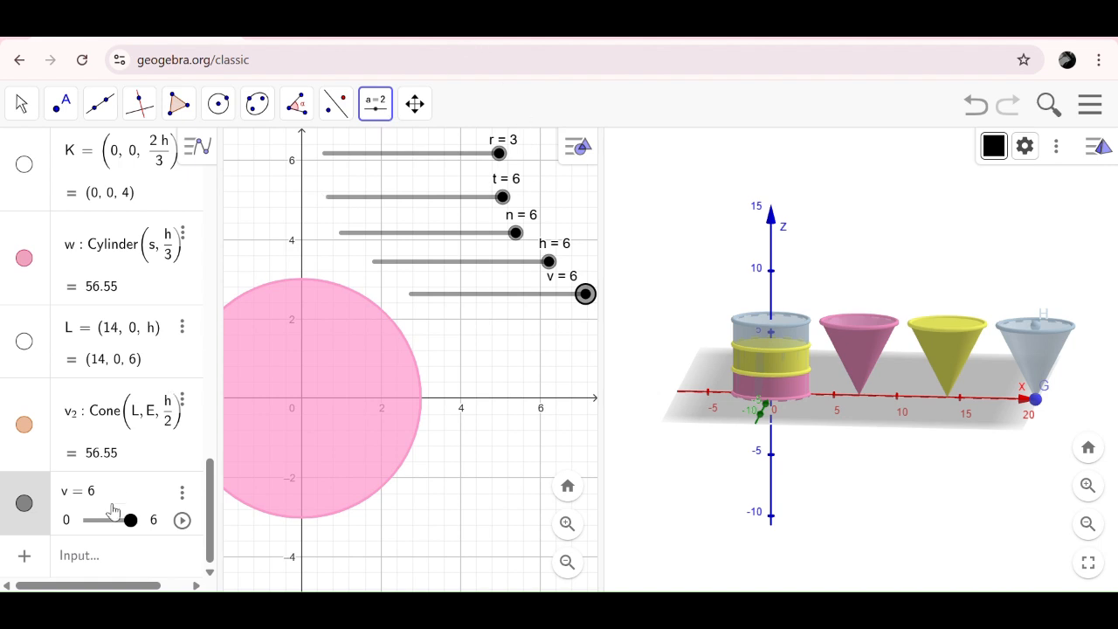
- Define point N = (0, 0, v) on the z-axis and close the on-screen keyboard
click(87, 557)
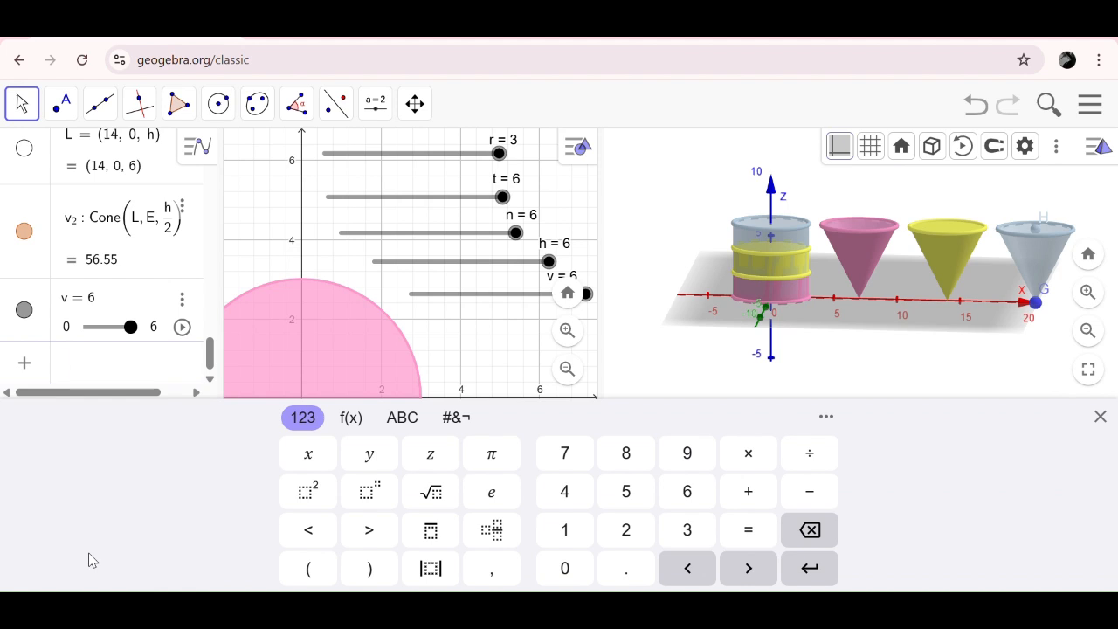
text(N = (0, 0, v)
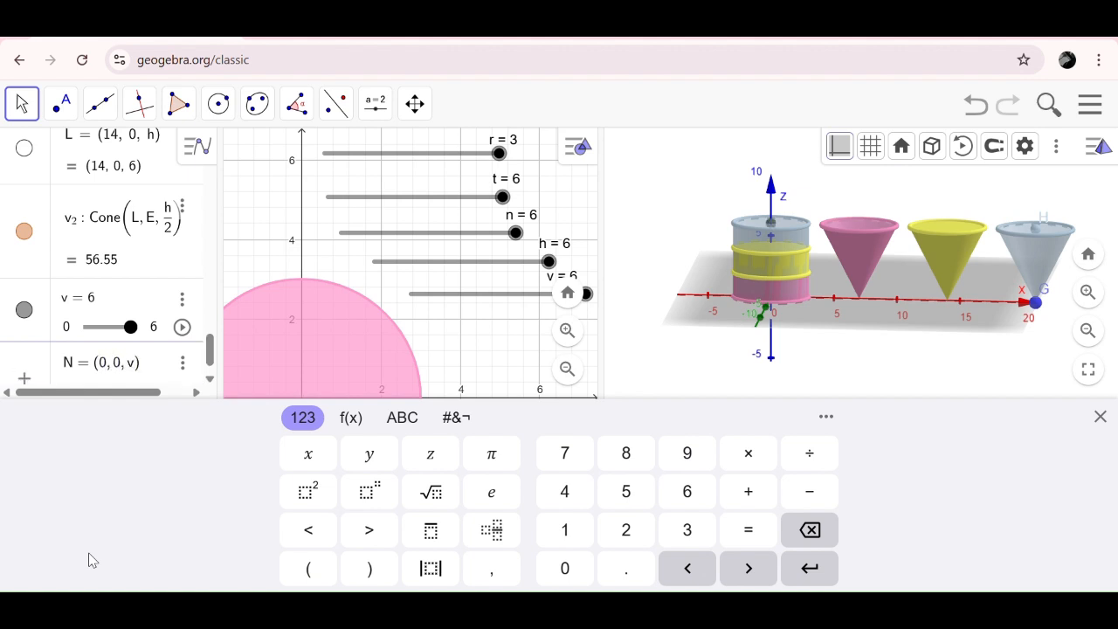
key(Return)
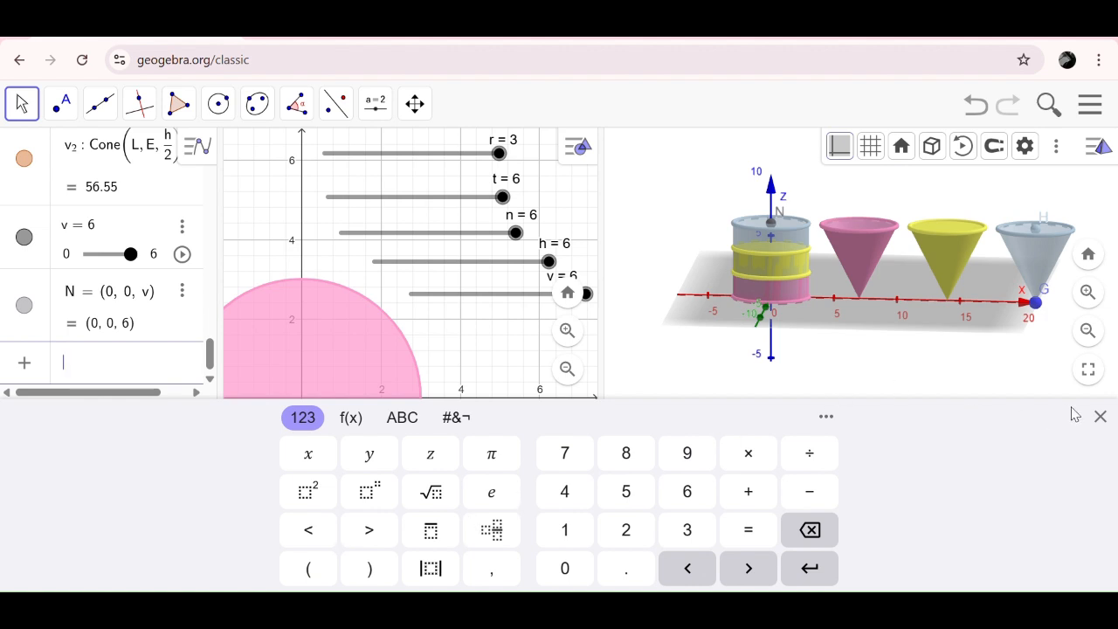
click(1099, 417)
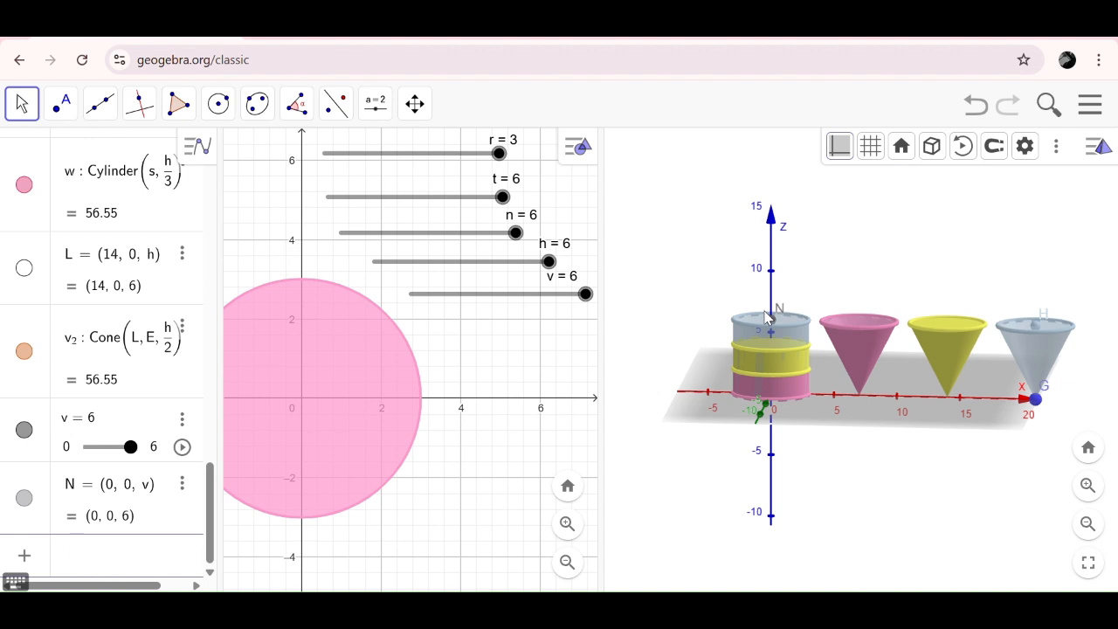
- Enter a Cylinder(Circle, Height) command with d_1 as its base circle
text(cyl)
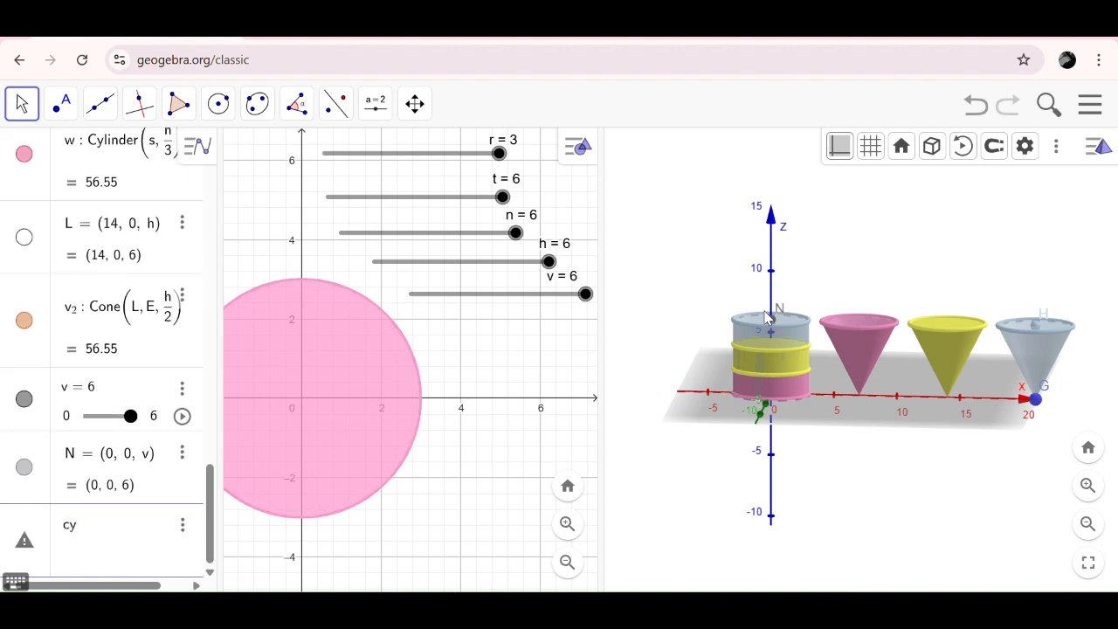
mouse_move(196, 445)
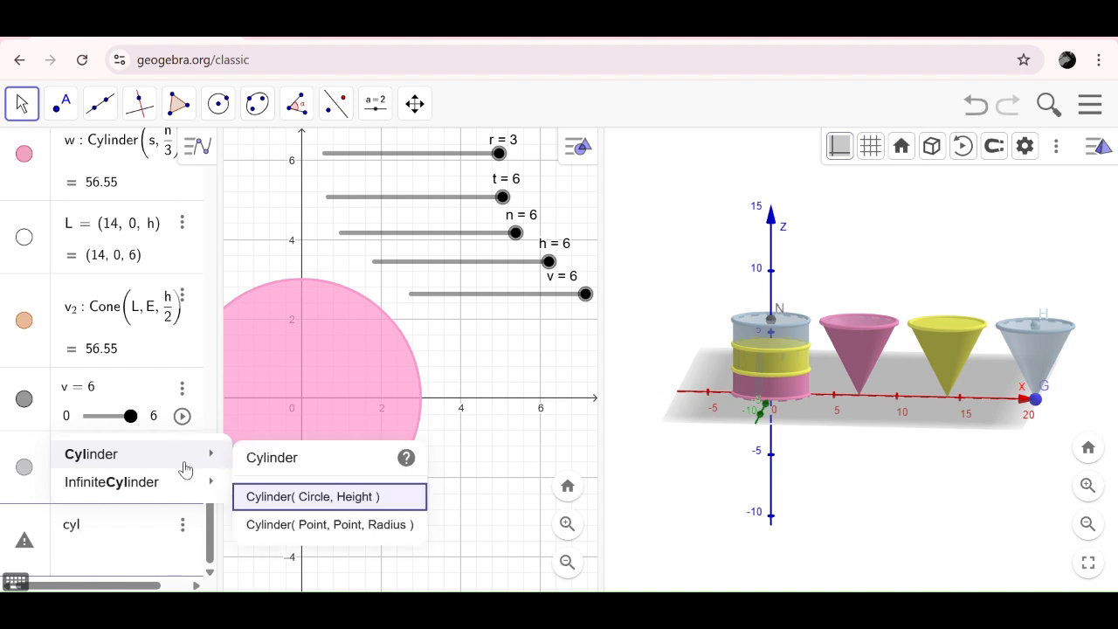
click(284, 497)
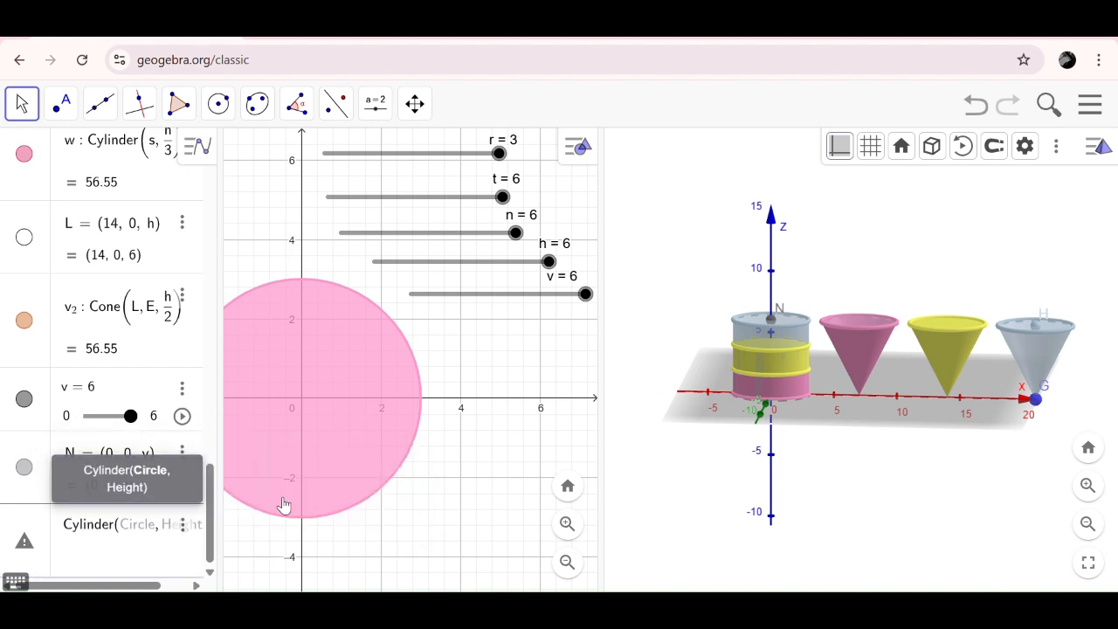
text(d)
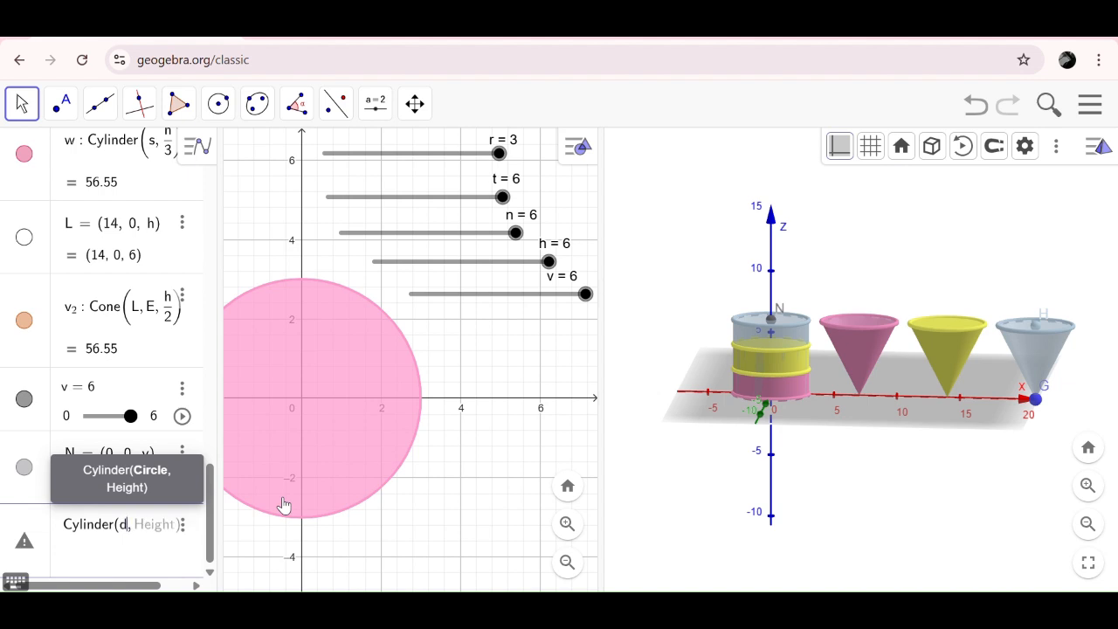
text(1, v/h)
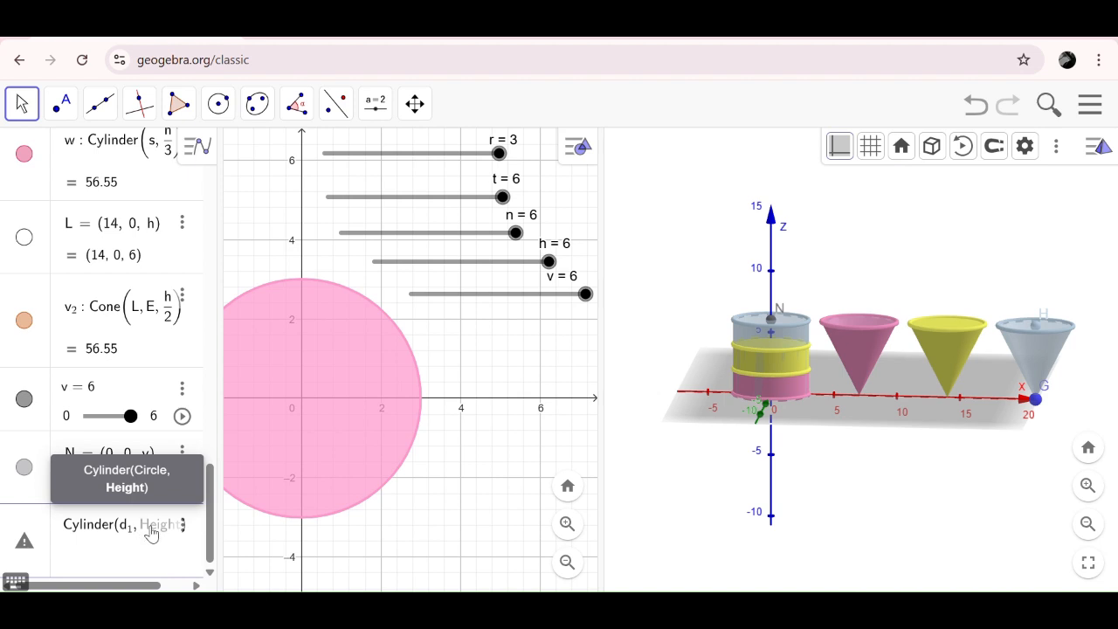
- Complete the cylinder command on circle d_1 with height v/3 and create the cylinder
text(v)
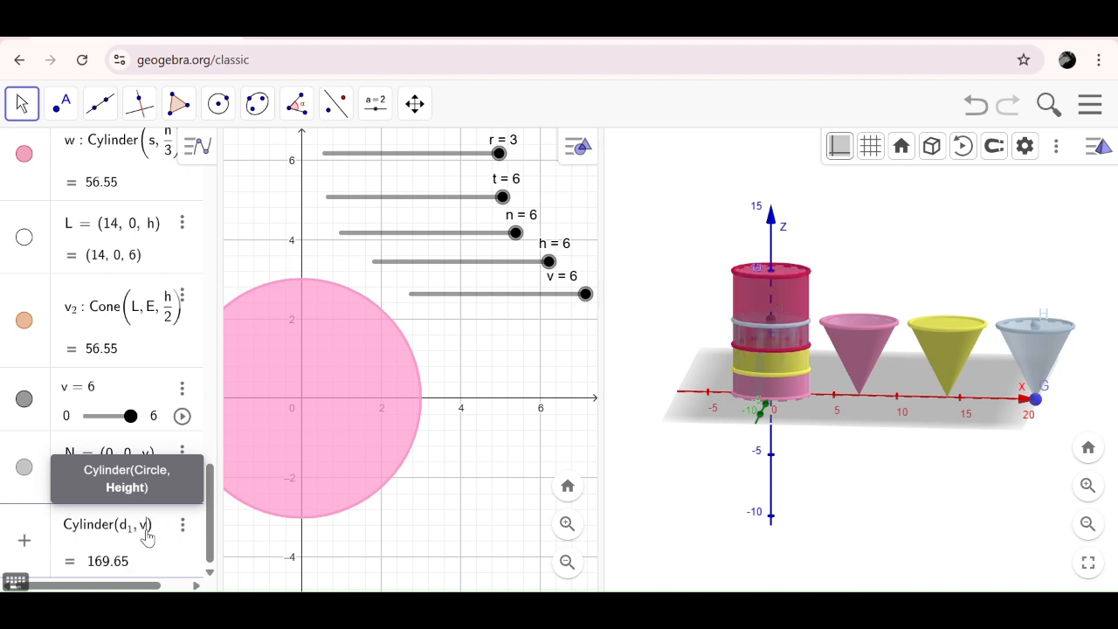
text(/h)
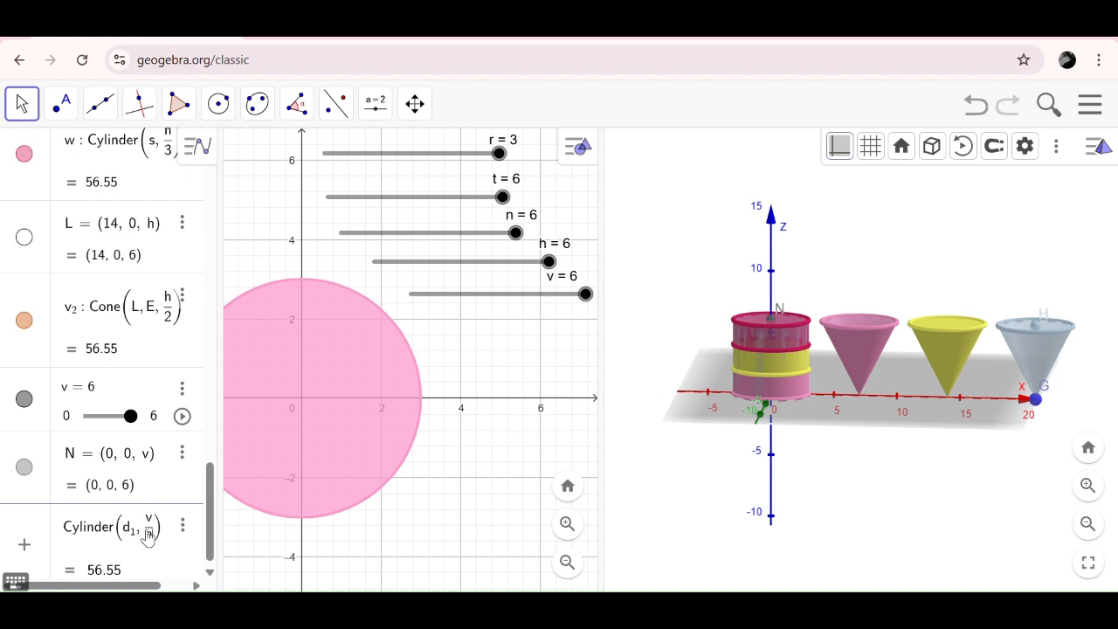
key(Return)
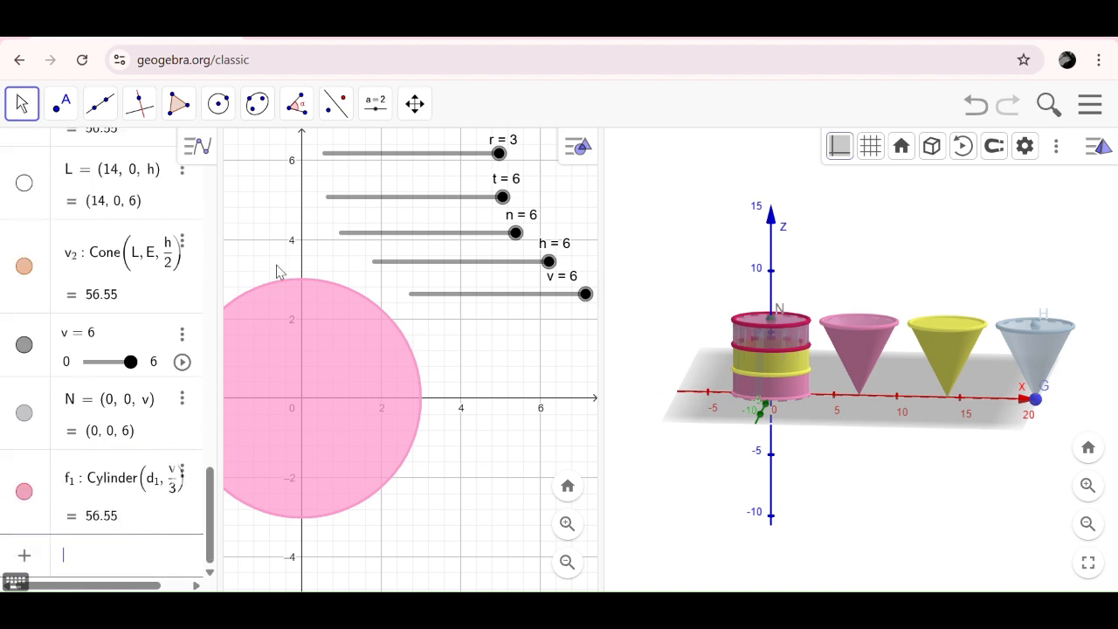
click(465, 42)
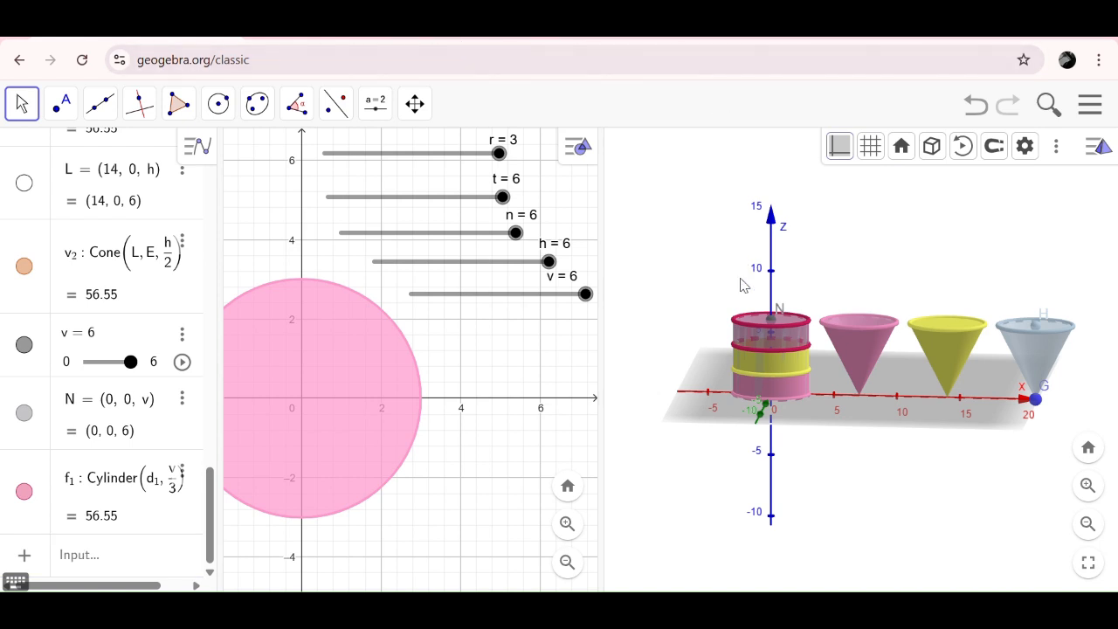
- Color the side surface of the new uppermost cylinder light green #99FF00 and raise its opacity to the maximum
click(747, 341)
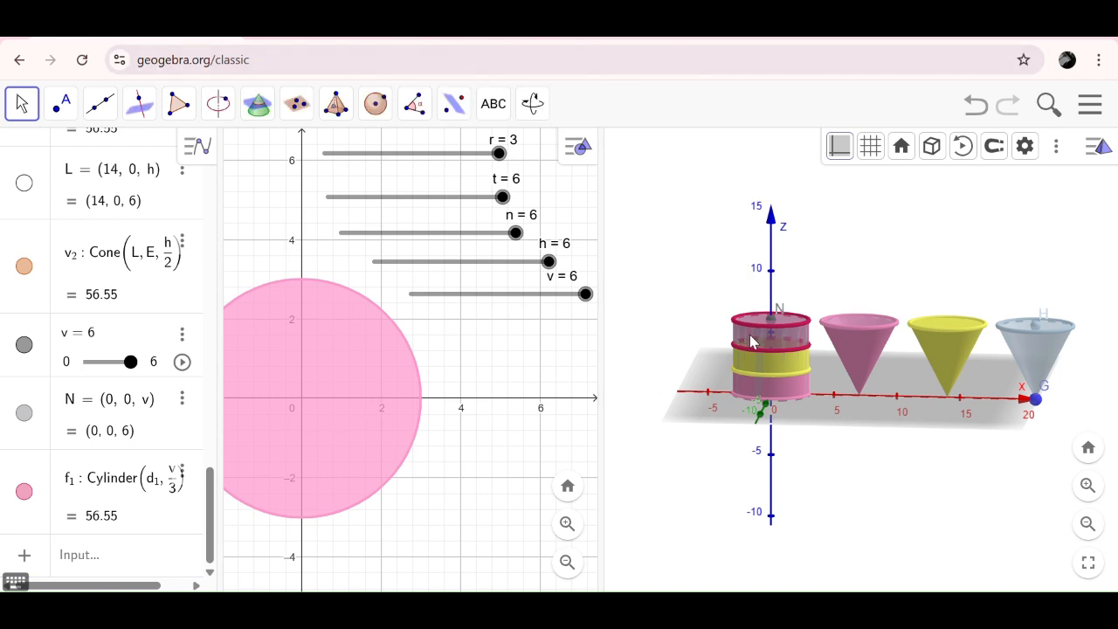
right_click(753, 341)
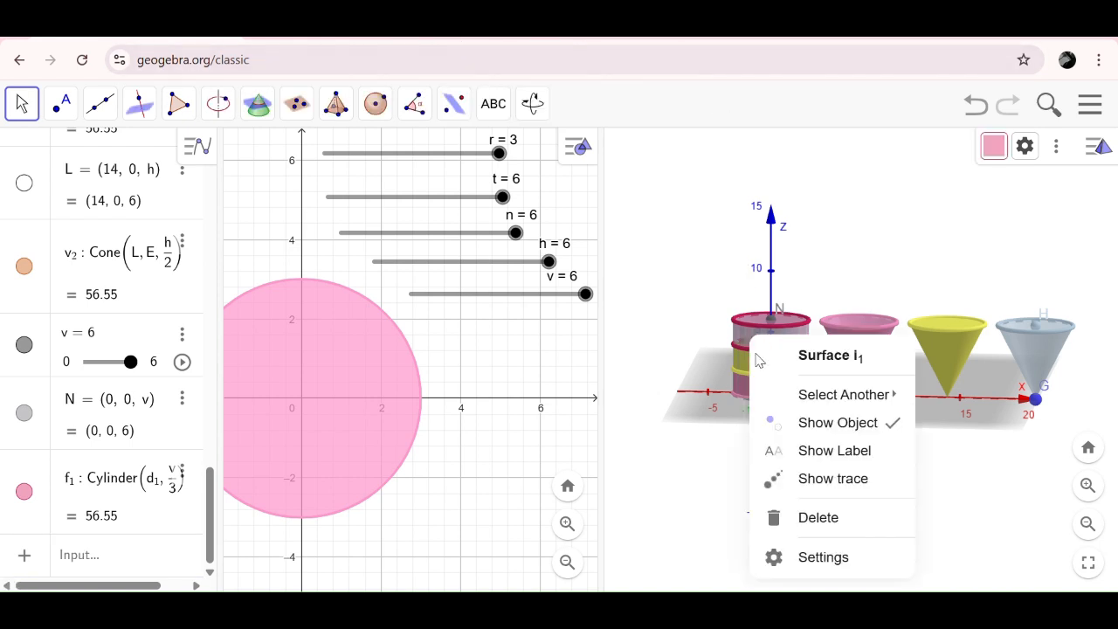
click(821, 560)
click(972, 145)
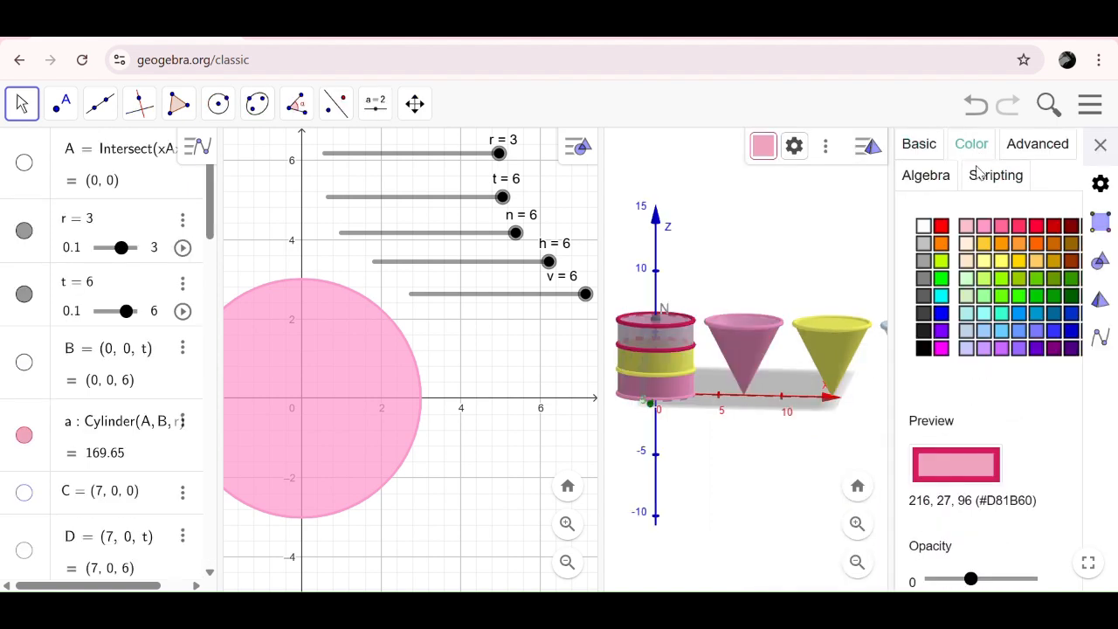
click(1002, 277)
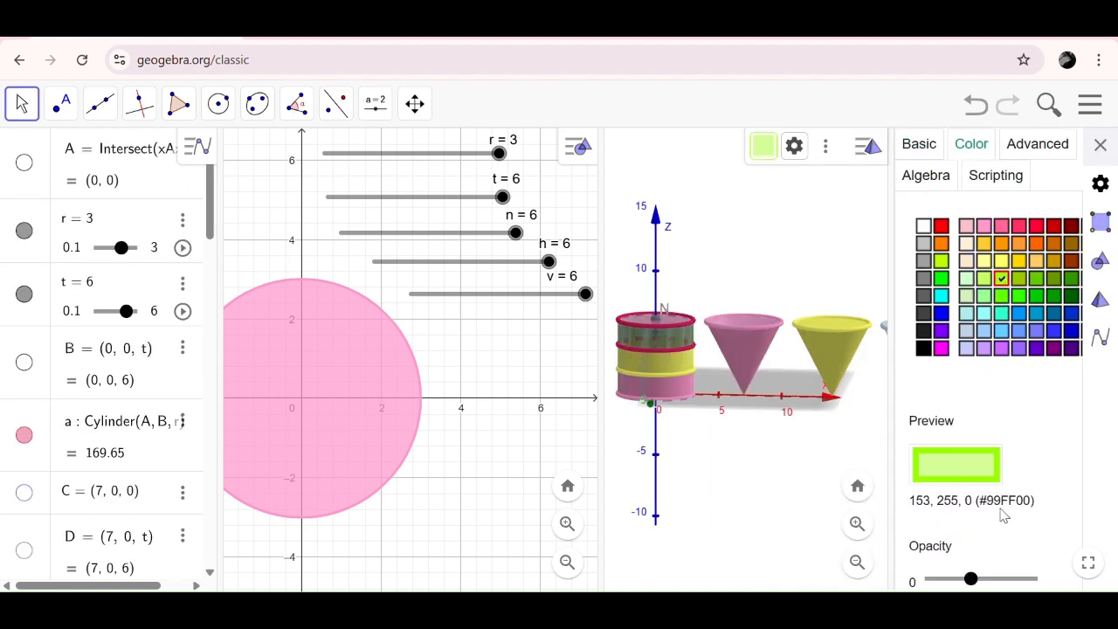
drag(971, 579, 1108, 576)
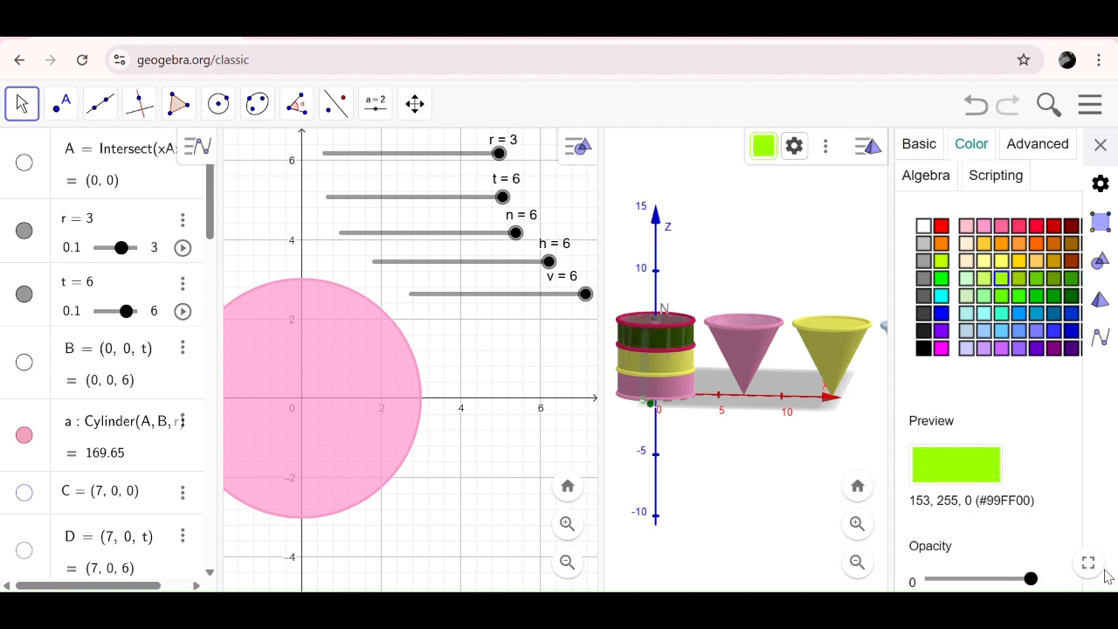
- Color the top circle of the uppermost cylinder #99FF00 at maximum opacity and nudge slider v, leaving it at 6
click(673, 334)
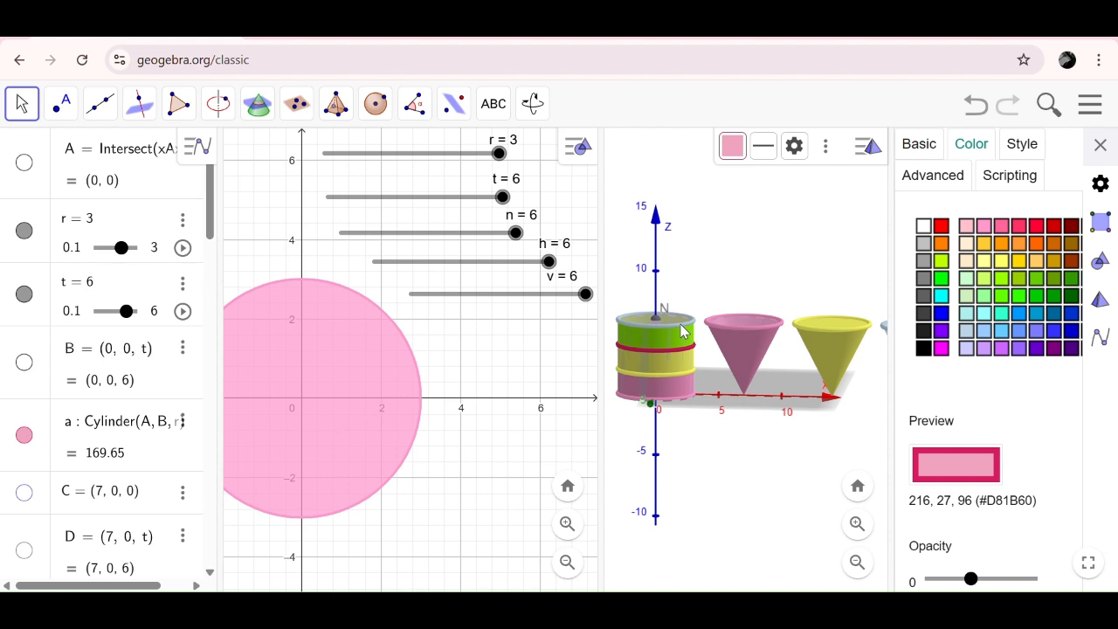
click(1002, 278)
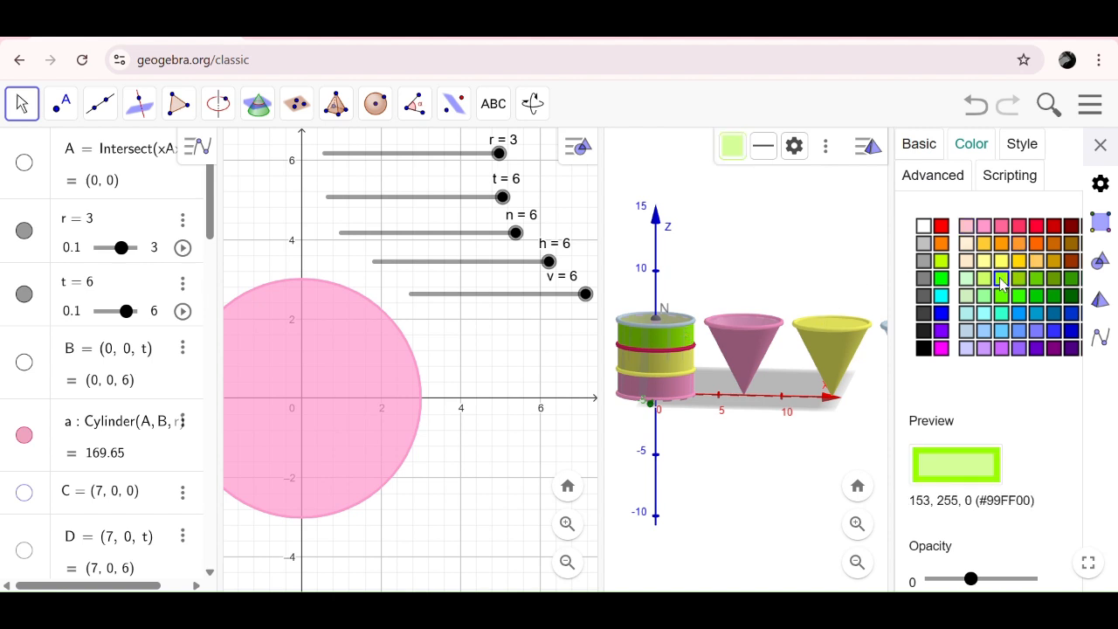
click(1030, 578)
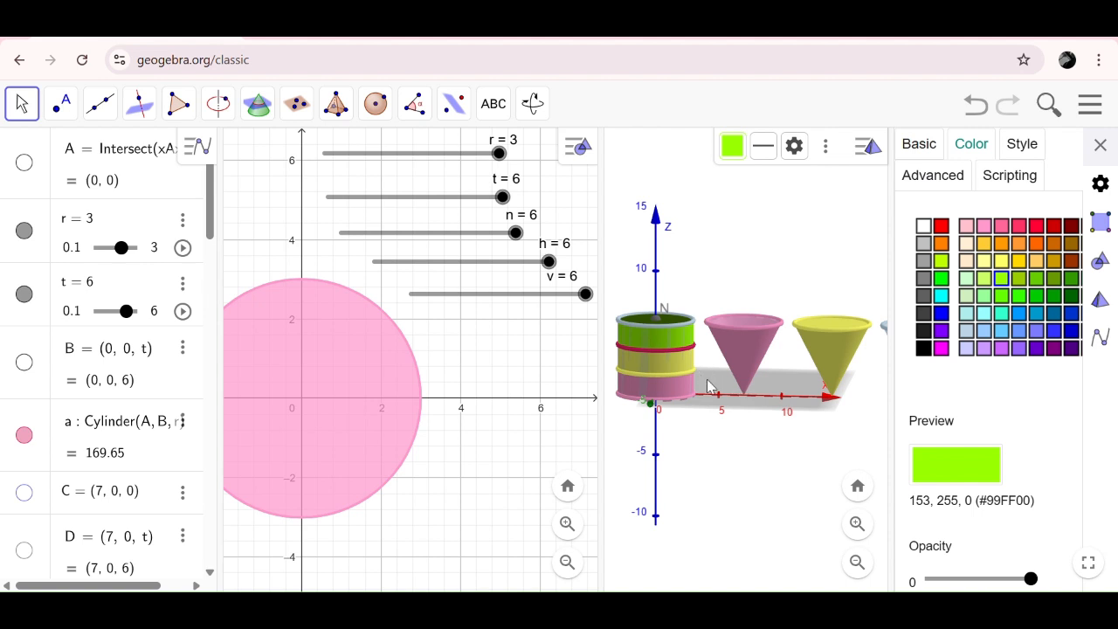
click(747, 494)
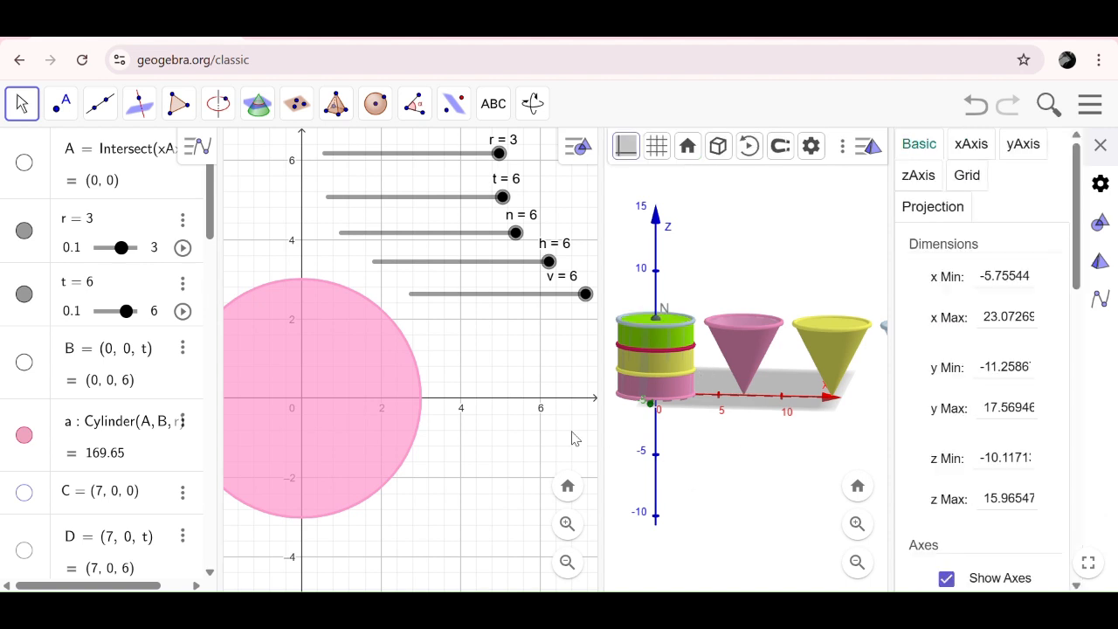
click(586, 296)
drag(585, 298, 684, 306)
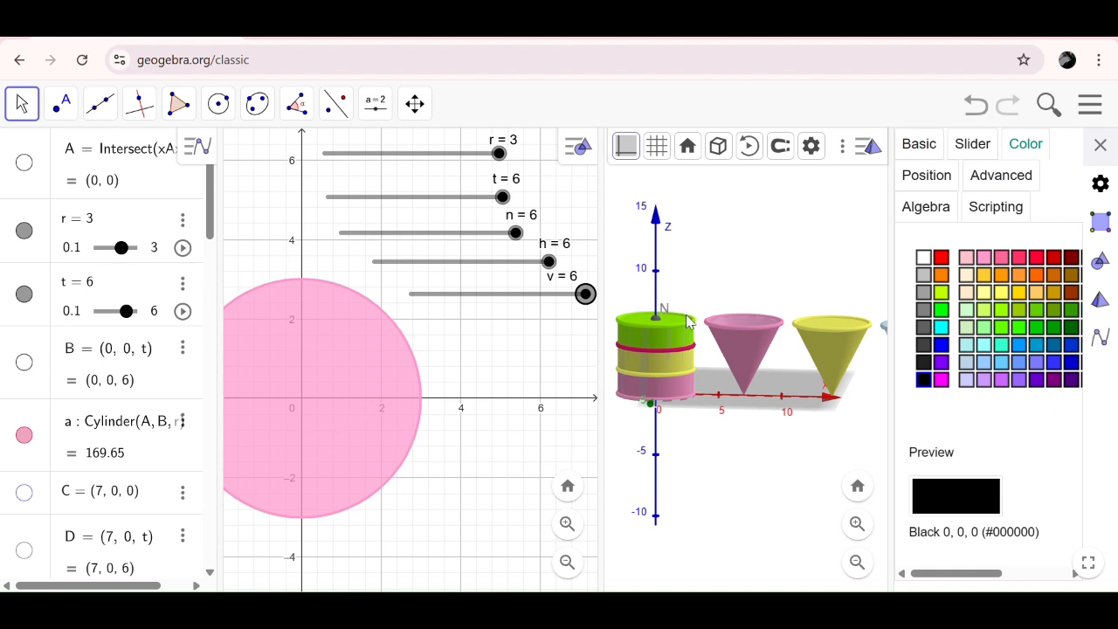
- Recolor the ring between the pink and yellow layers pink and the ring below the green layer yellow #FFFF66, and close the settings
click(685, 380)
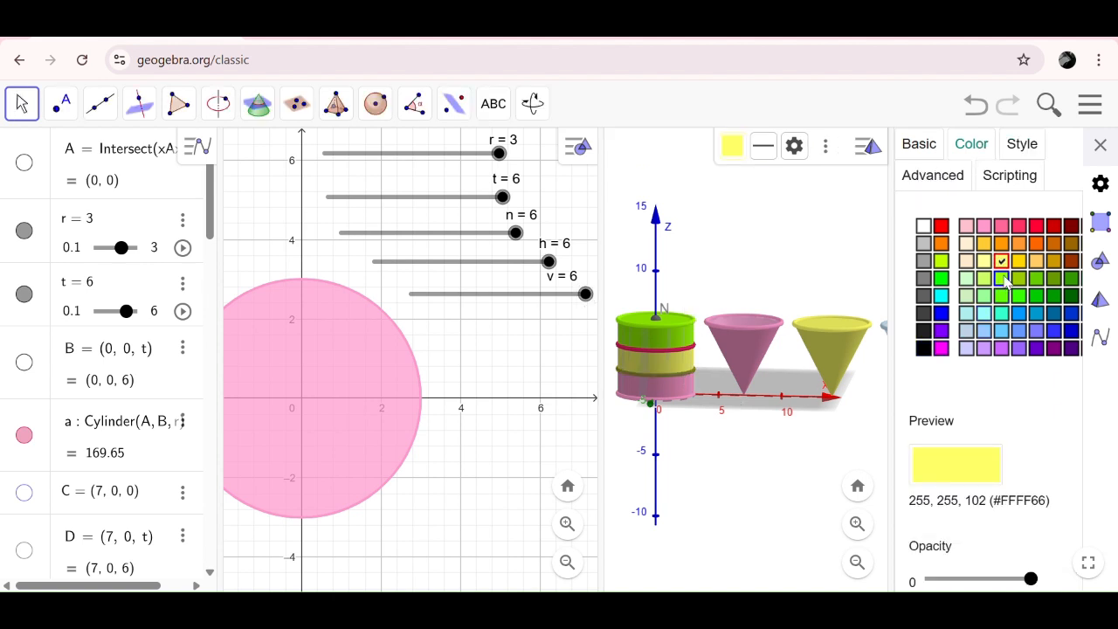
click(983, 227)
click(683, 351)
click(685, 351)
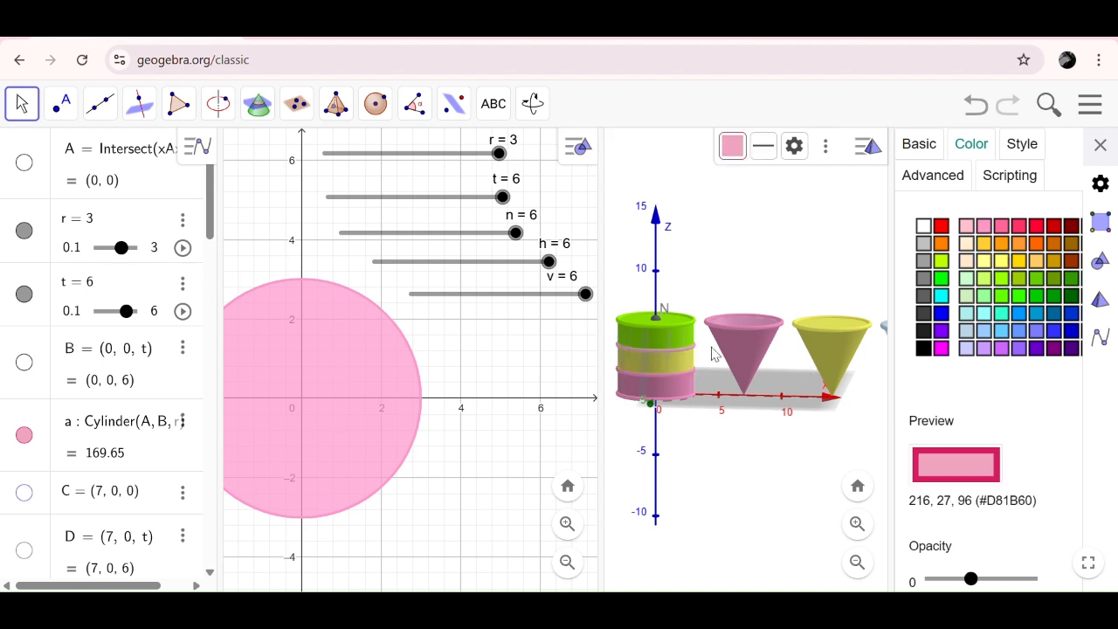
click(1002, 262)
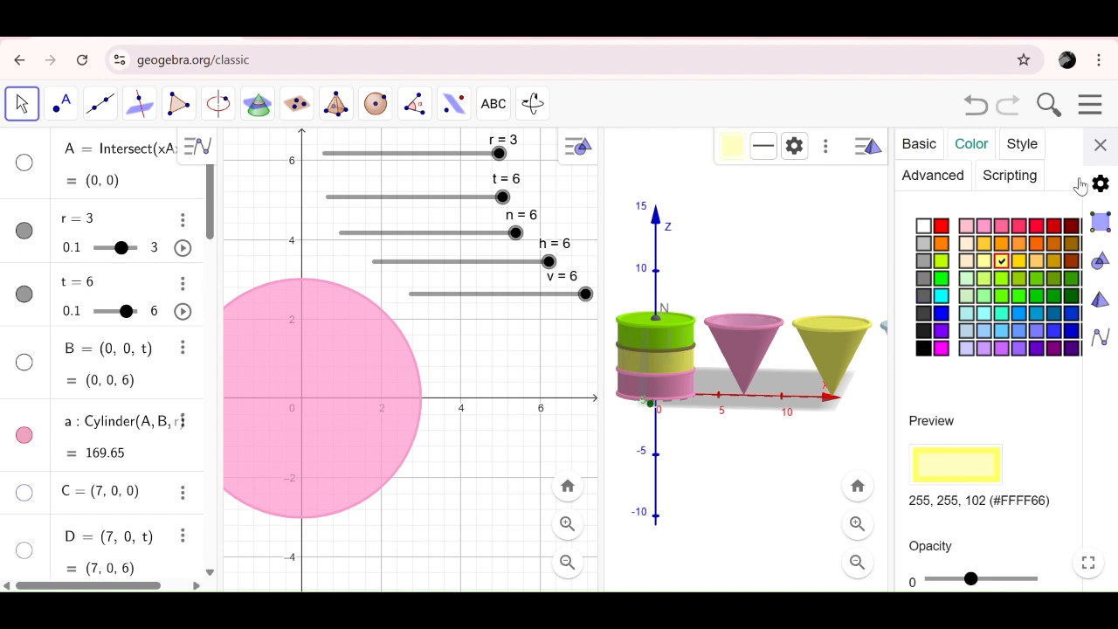
click(1100, 145)
click(972, 201)
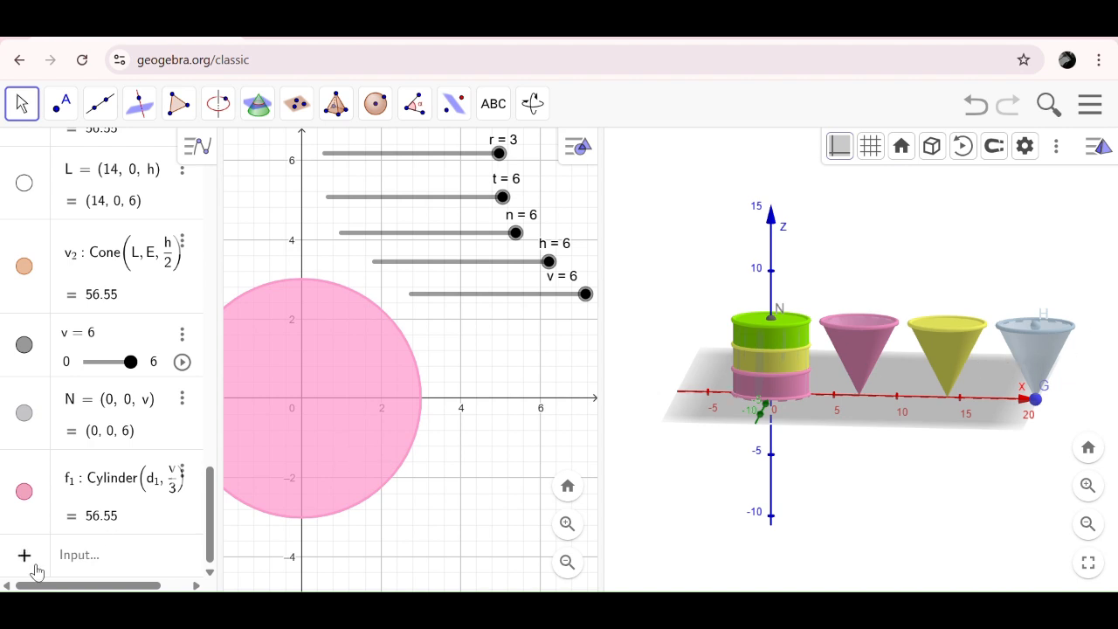
- Define point Q = (21, 0, v) above point G on the x-axis
click(69, 562)
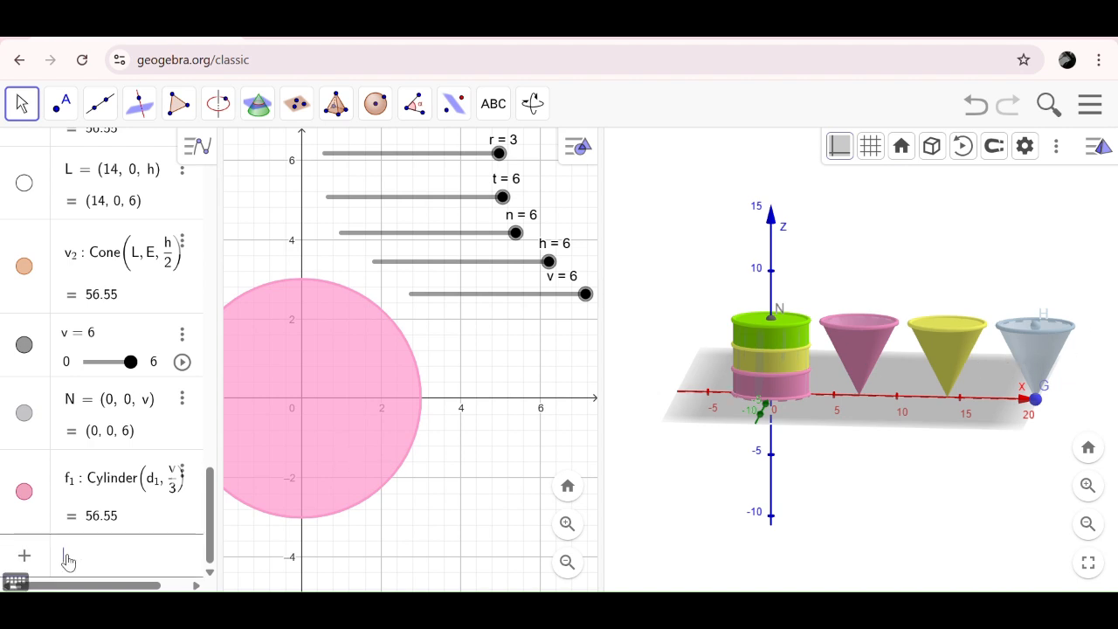
text(q)
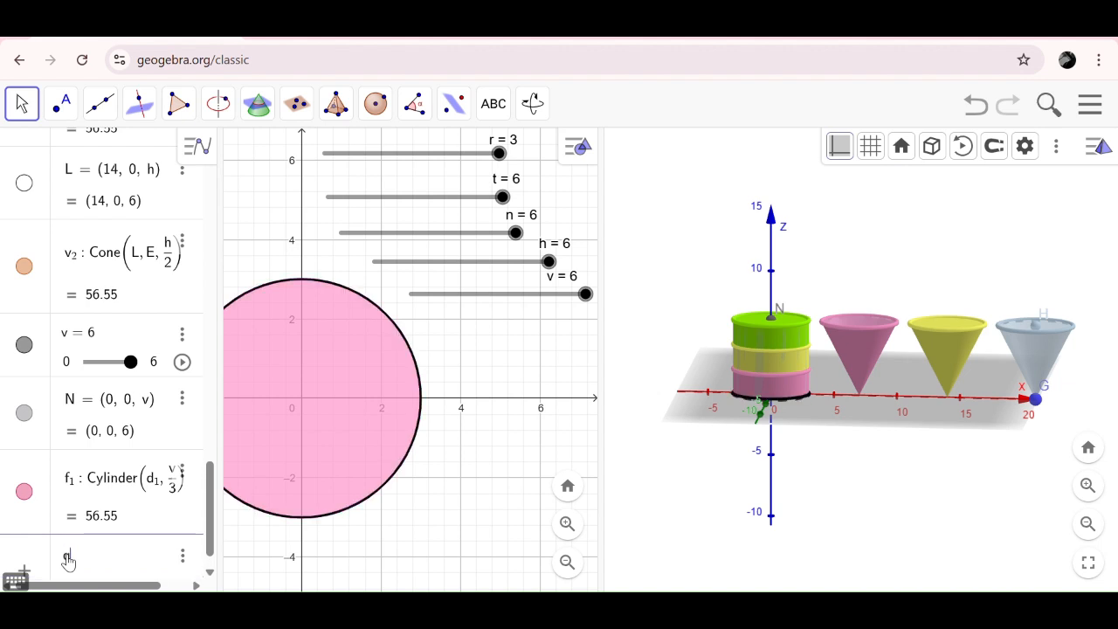
key(BackSpace)
text(Q = ()
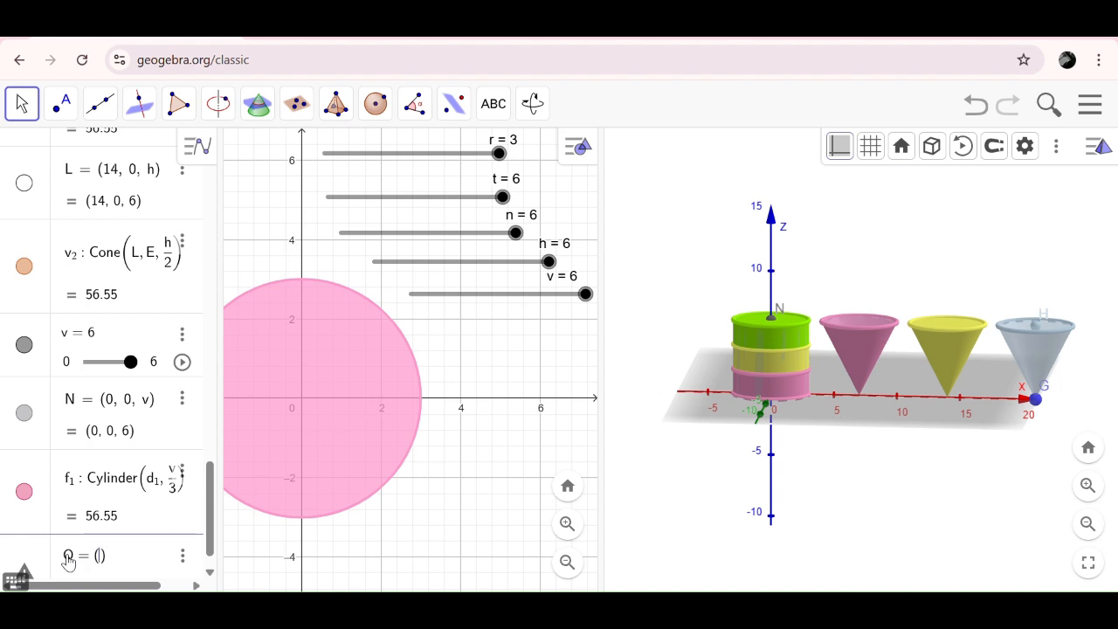
text(21, 0, v)
key(Return)
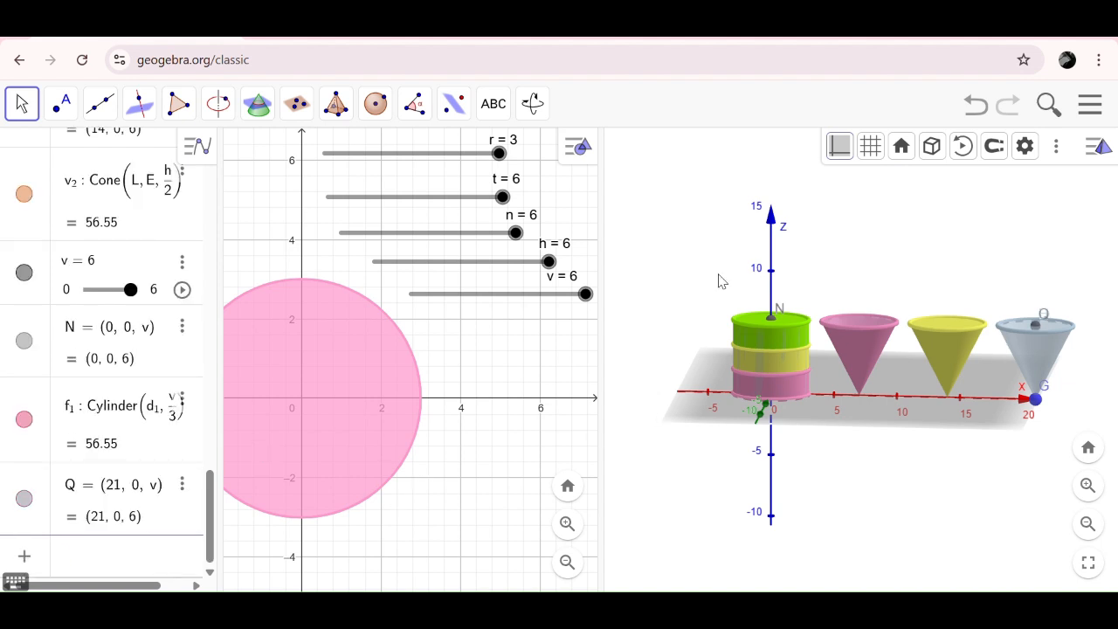
- Set slider v to 4 and create an inverted cone with base centre Q, apex G and radius v/2
drag(584, 293, 527, 294)
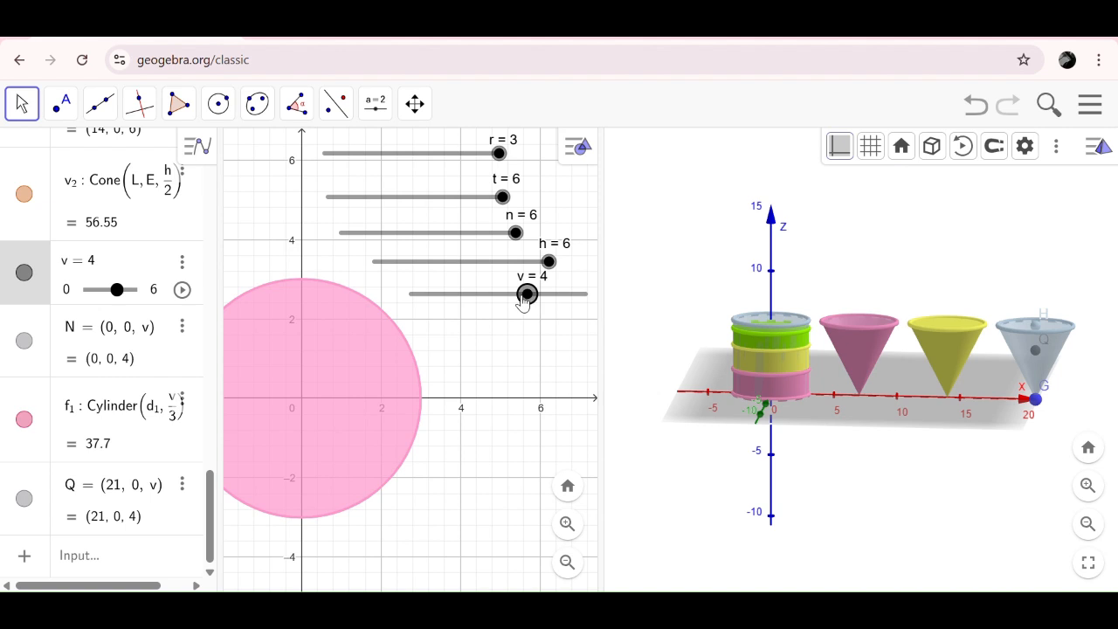
click(974, 252)
click(336, 104)
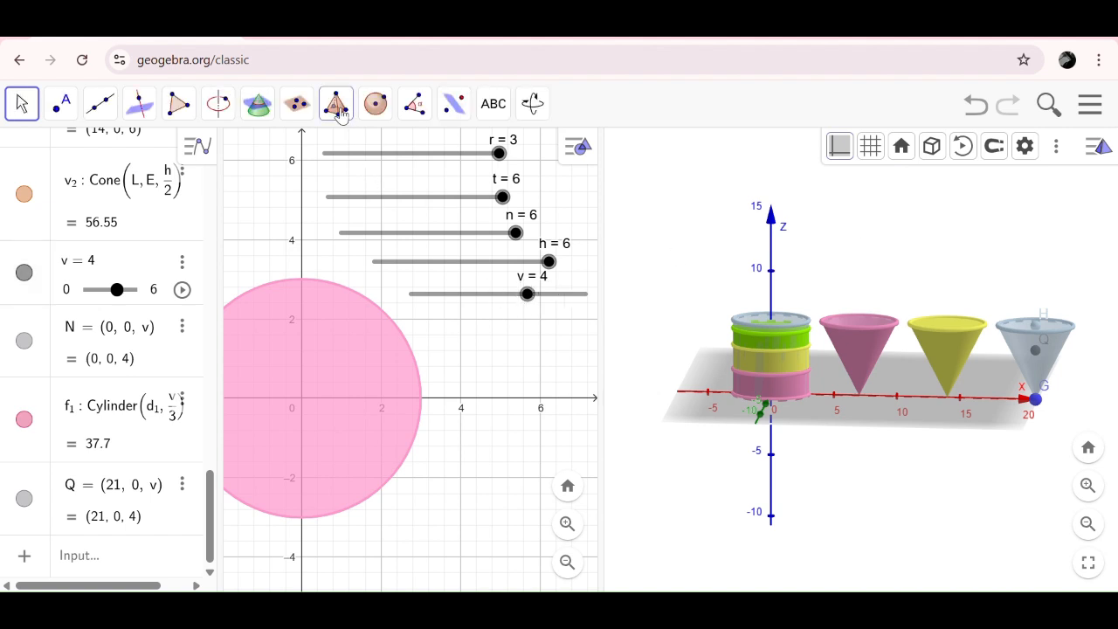
click(389, 303)
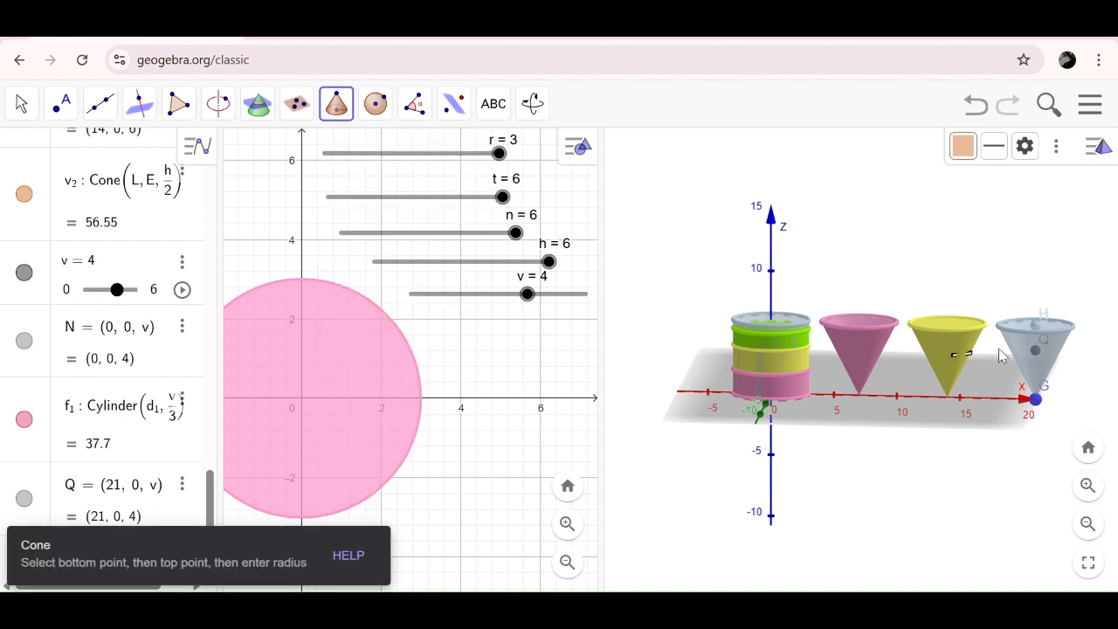
click(1037, 348)
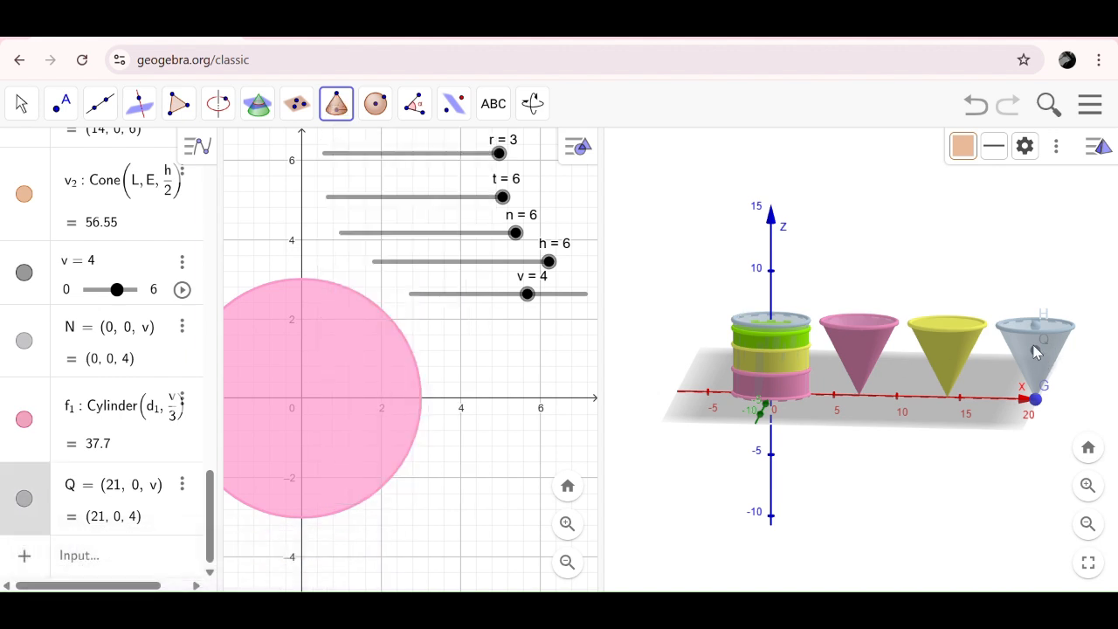
click(1036, 401)
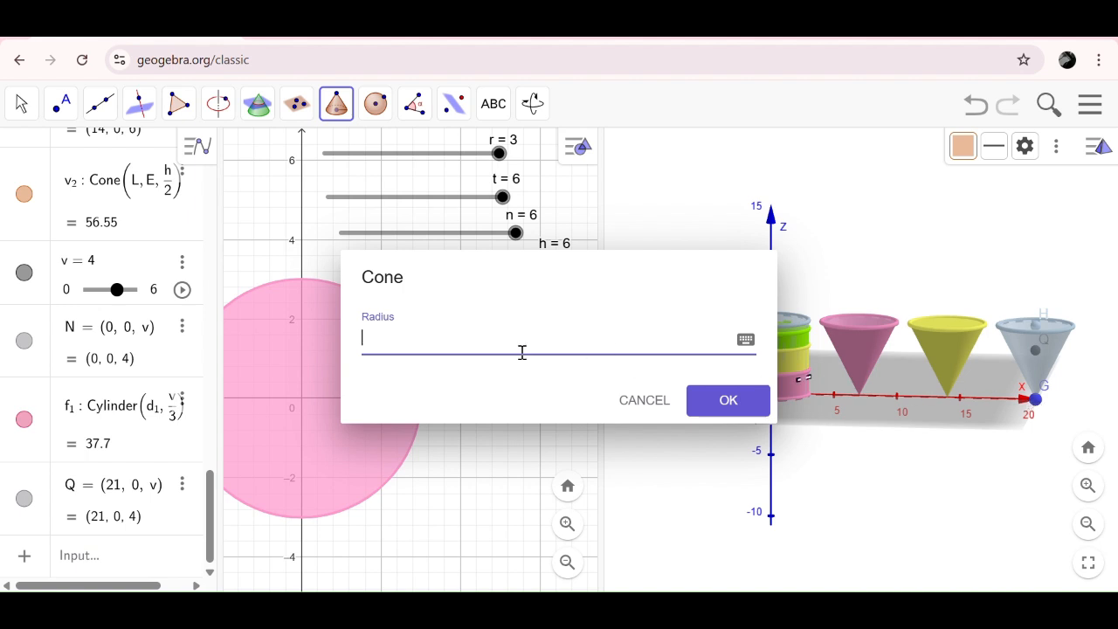
click(464, 40)
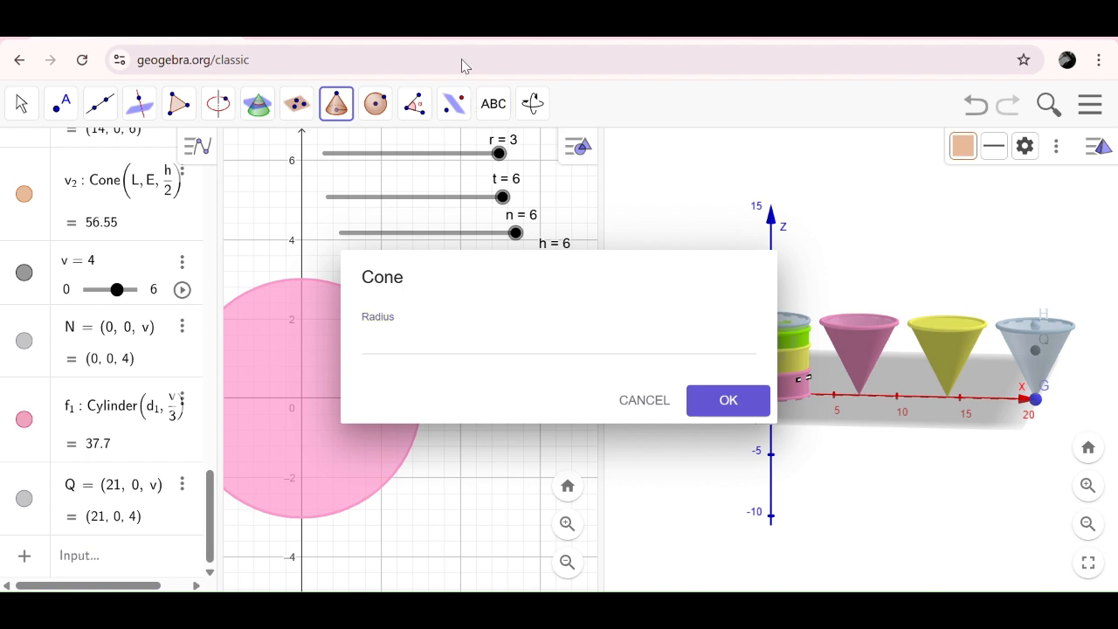
click(386, 346)
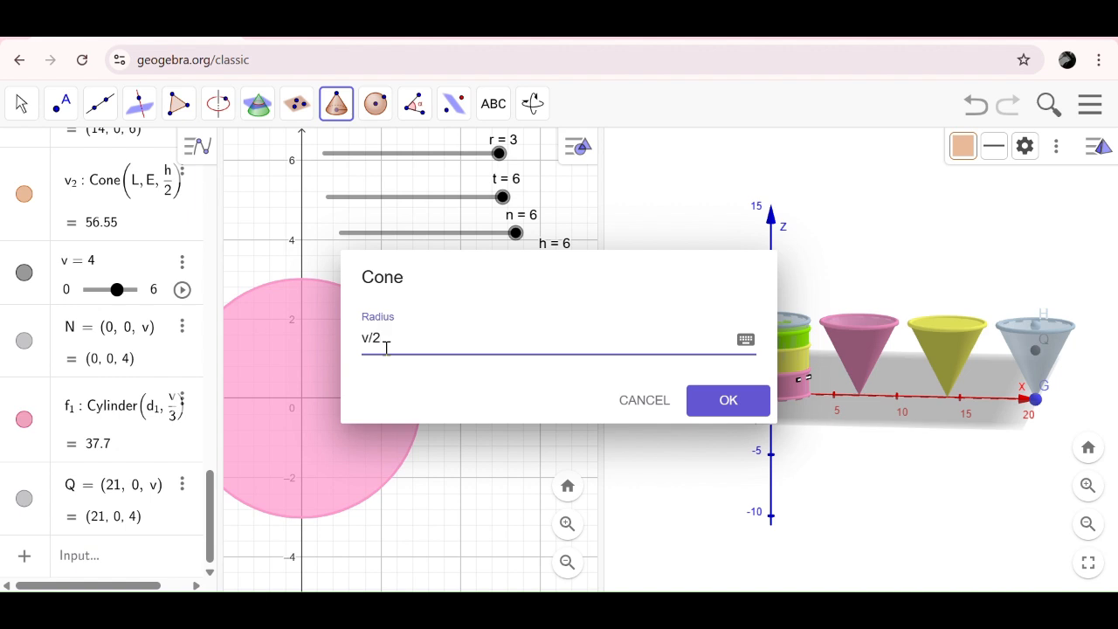
key(Return)
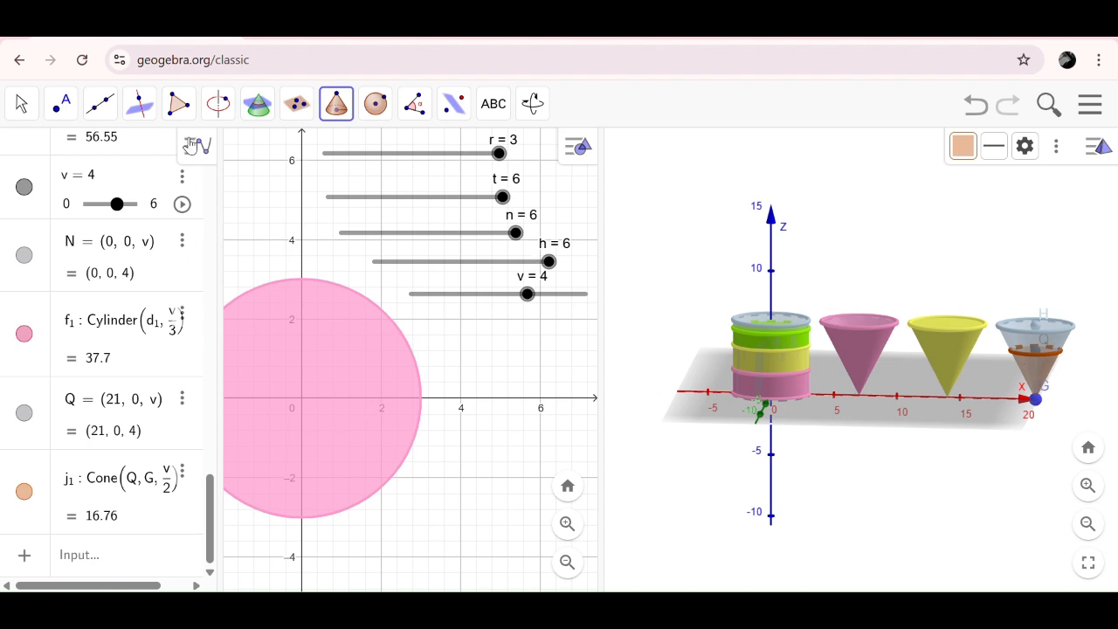
click(21, 103)
- Color the lateral surface of the small filling cone inside the cone at x = 21 #99FF00 at maximum opacity
click(1041, 374)
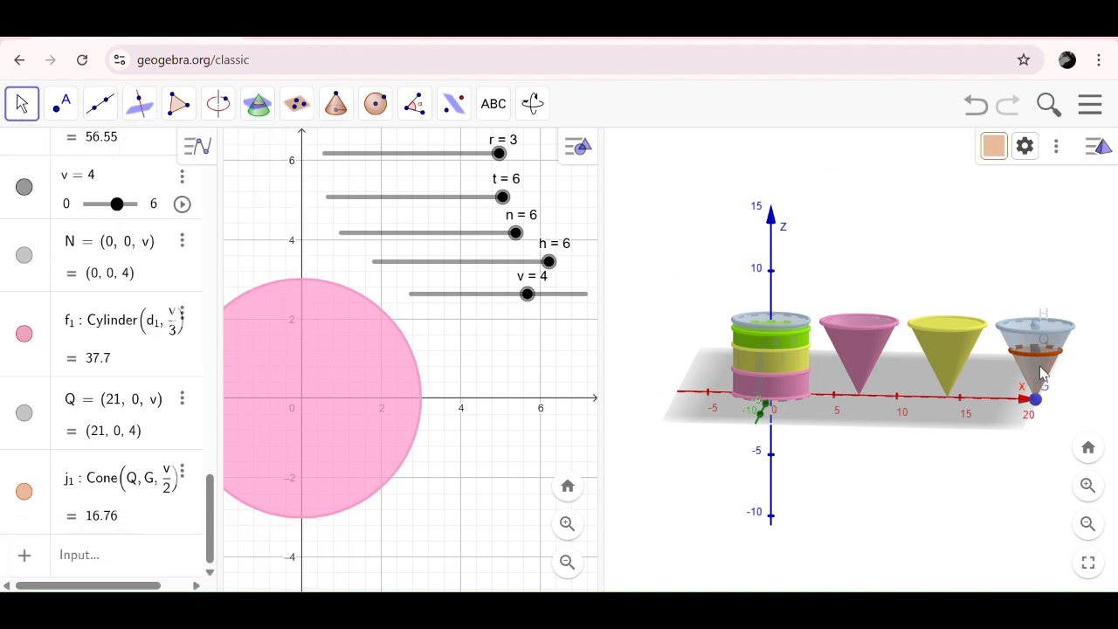
right_click(1042, 373)
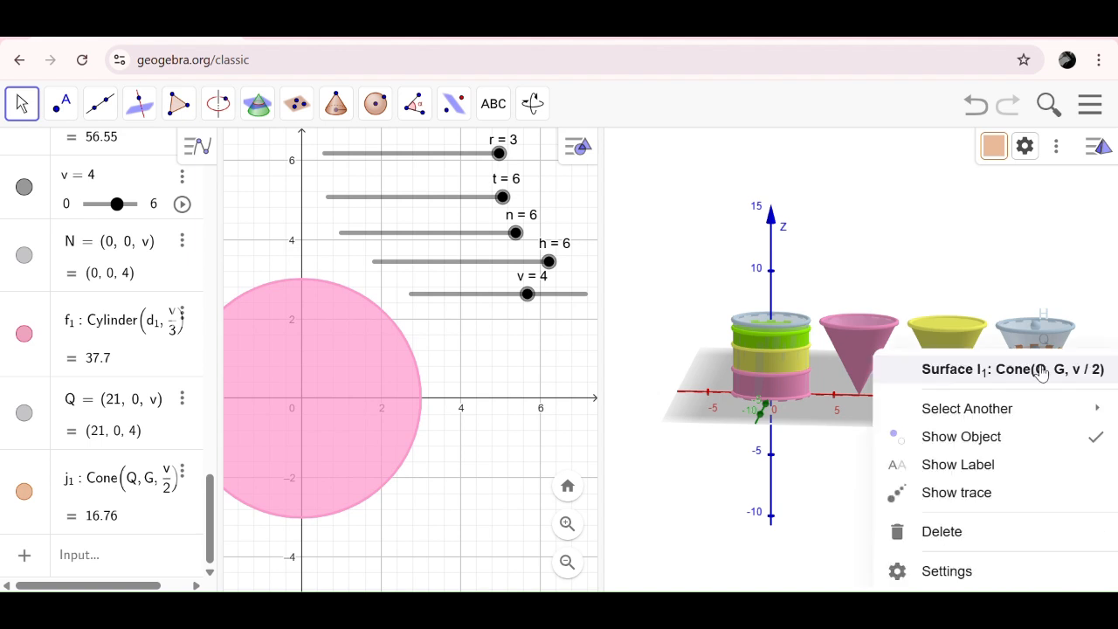
click(994, 580)
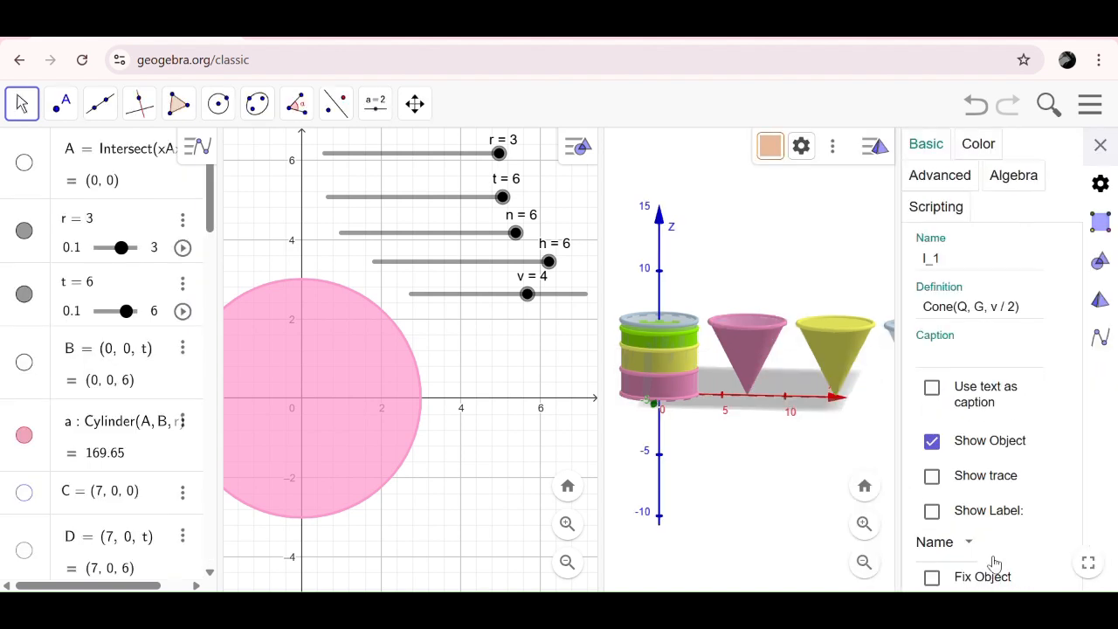
click(980, 145)
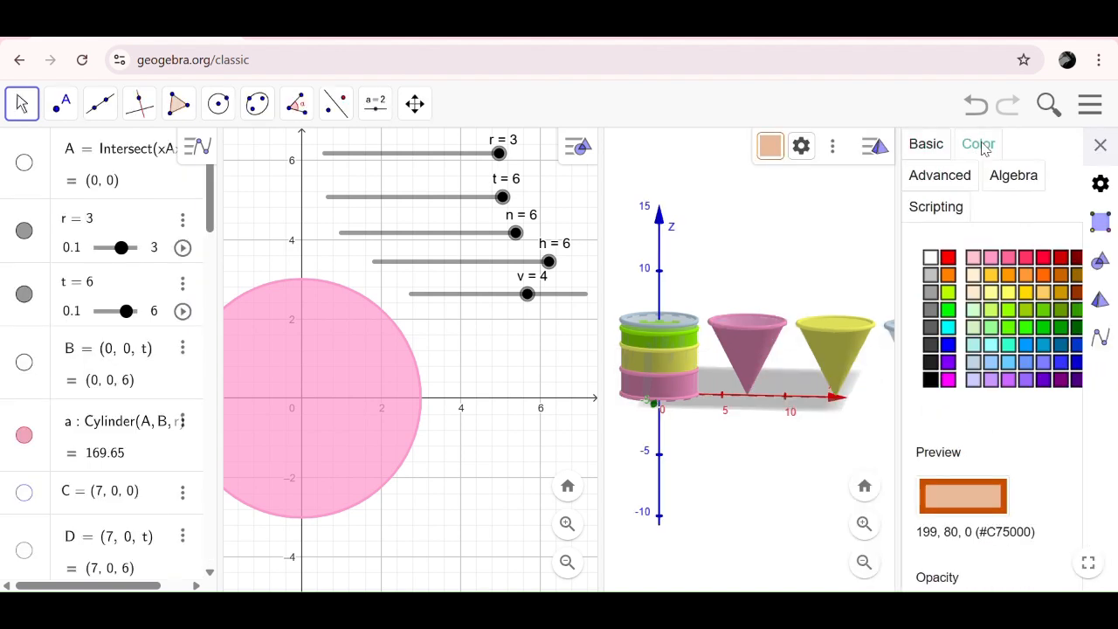
click(1010, 309)
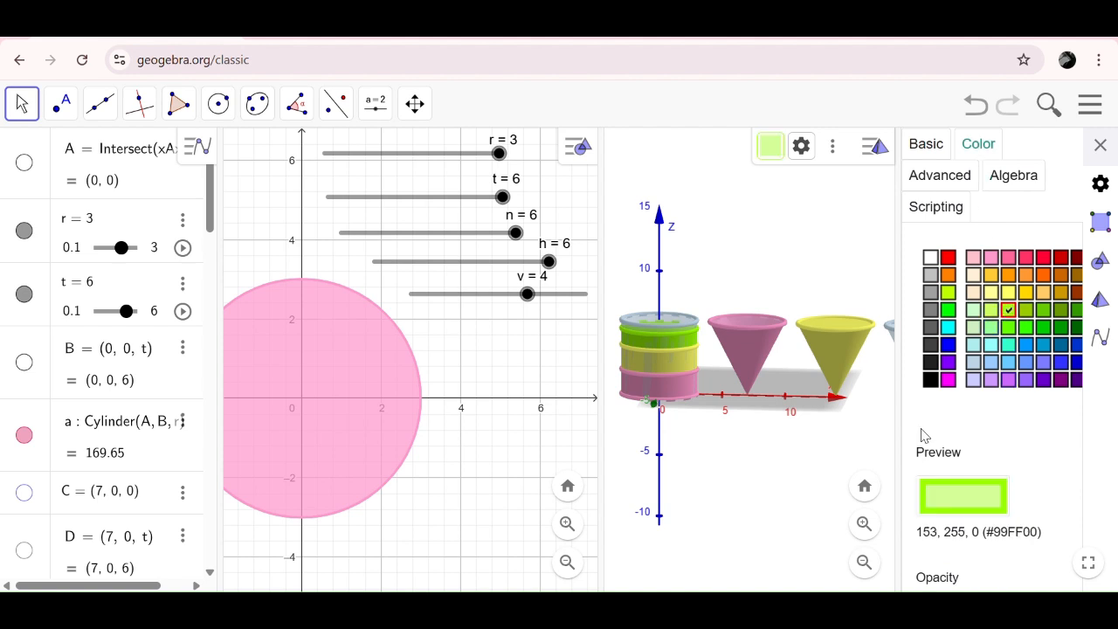
drag(899, 426, 872, 426)
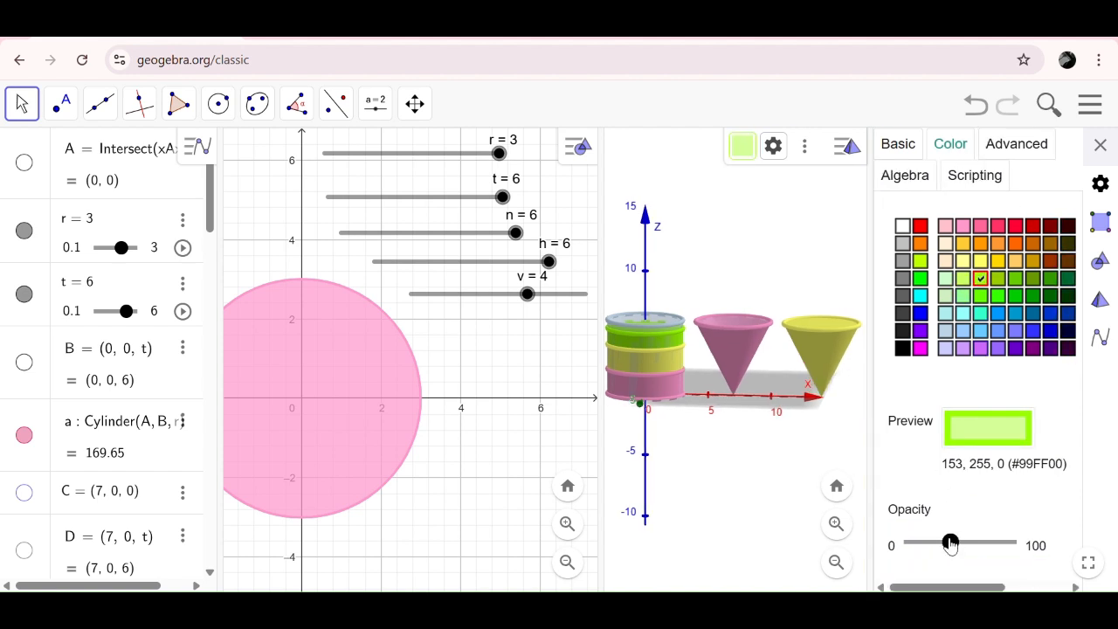
drag(952, 543, 1016, 543)
click(1101, 145)
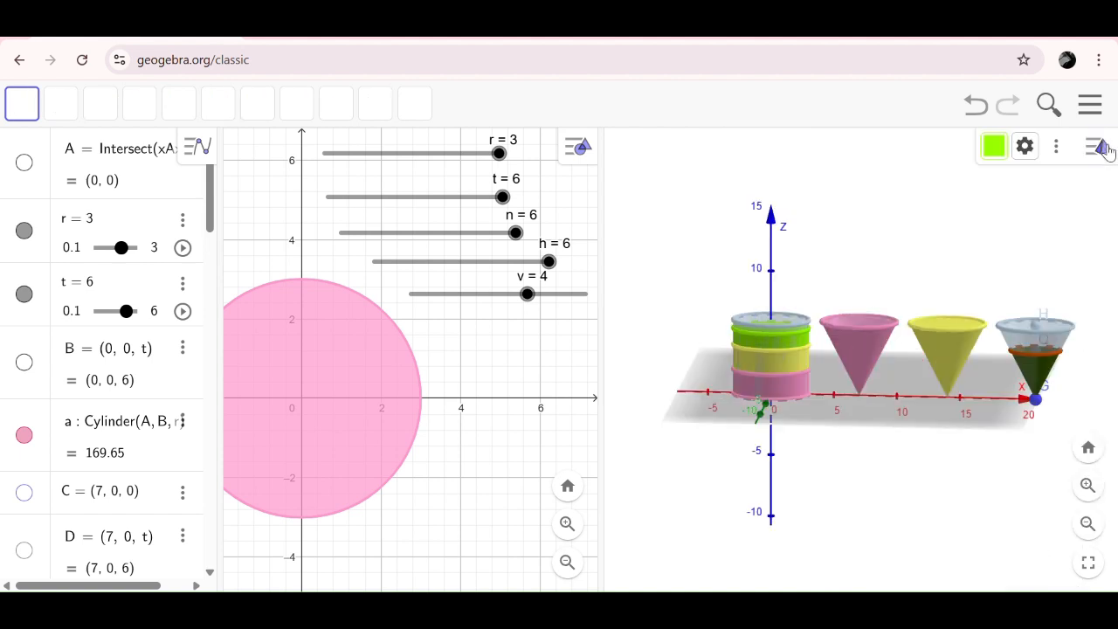
- Recolor the yellow filling cone at x = 14, including its top circle, #99FF00 and close the settings
click(1050, 361)
click(1050, 361)
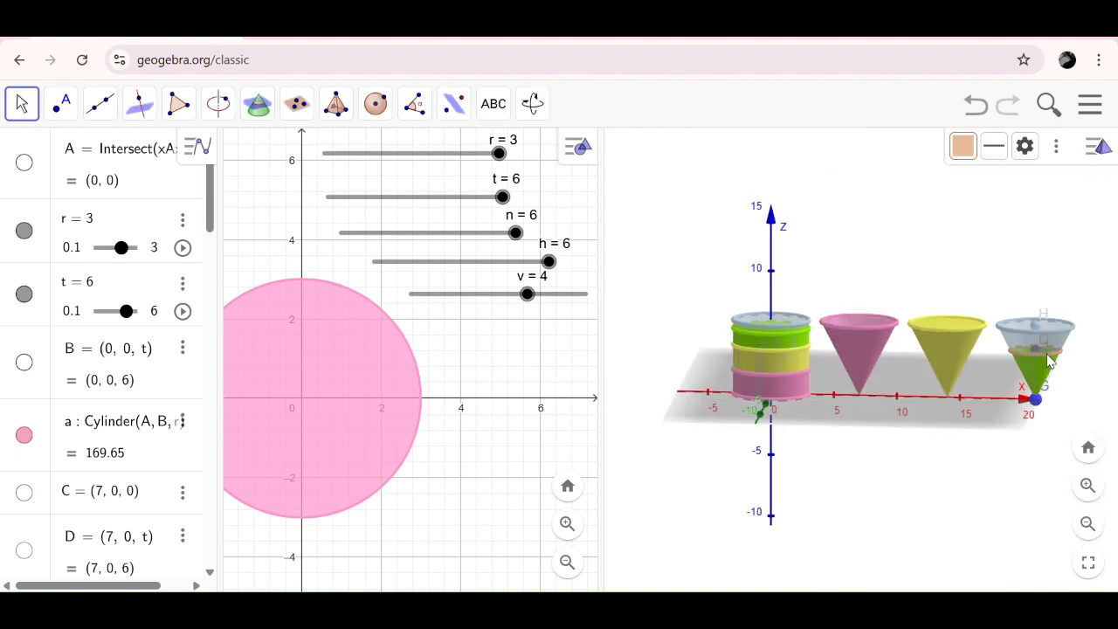
right_click(980, 332)
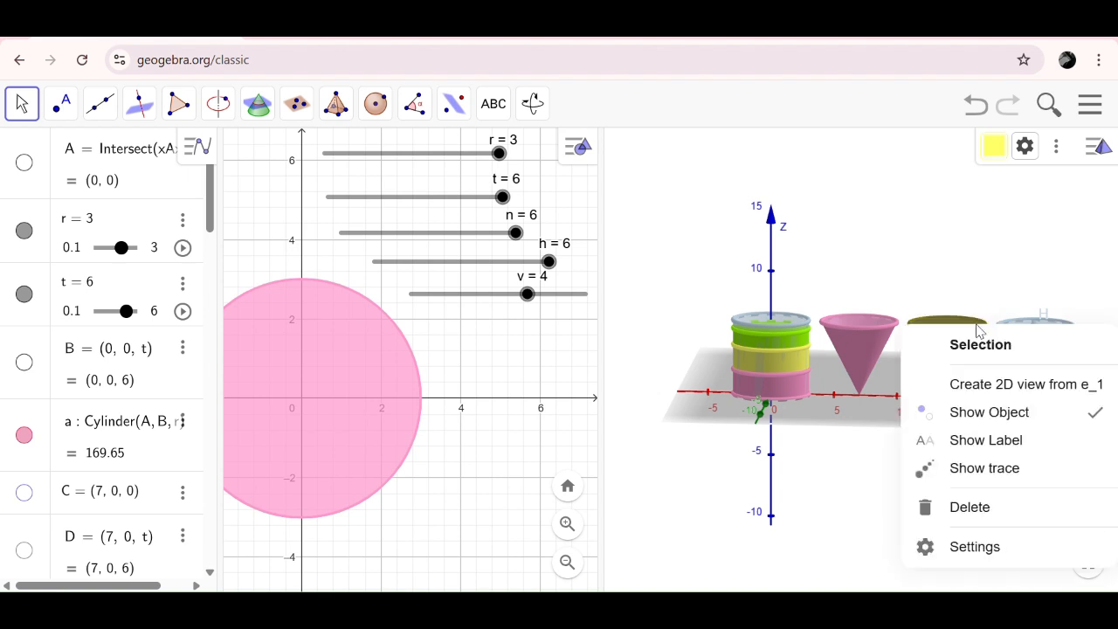
click(985, 546)
click(966, 147)
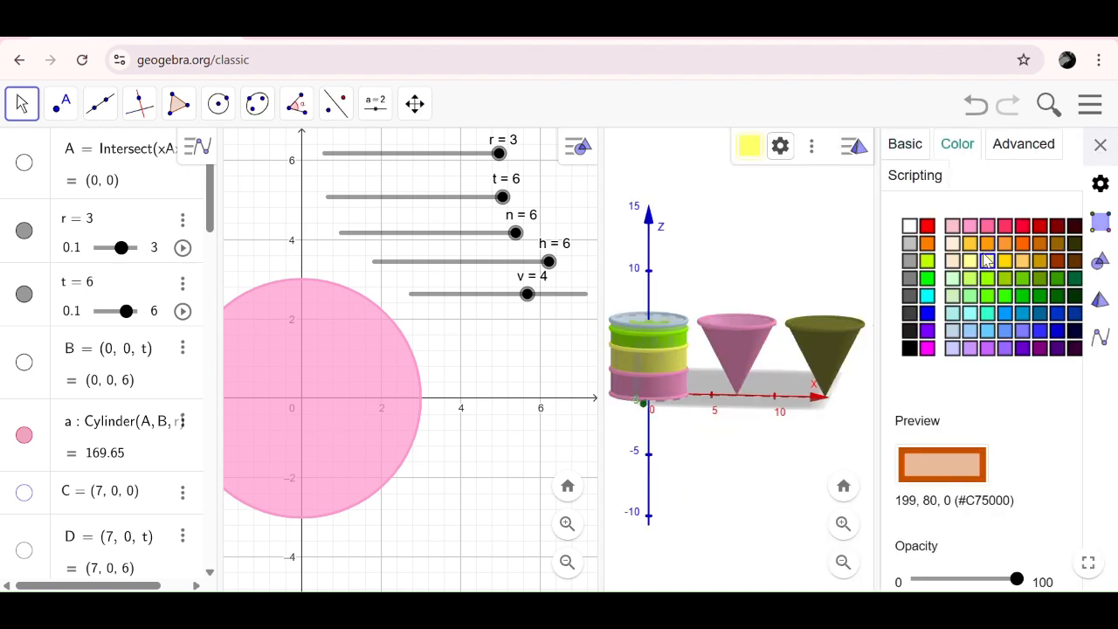
click(987, 279)
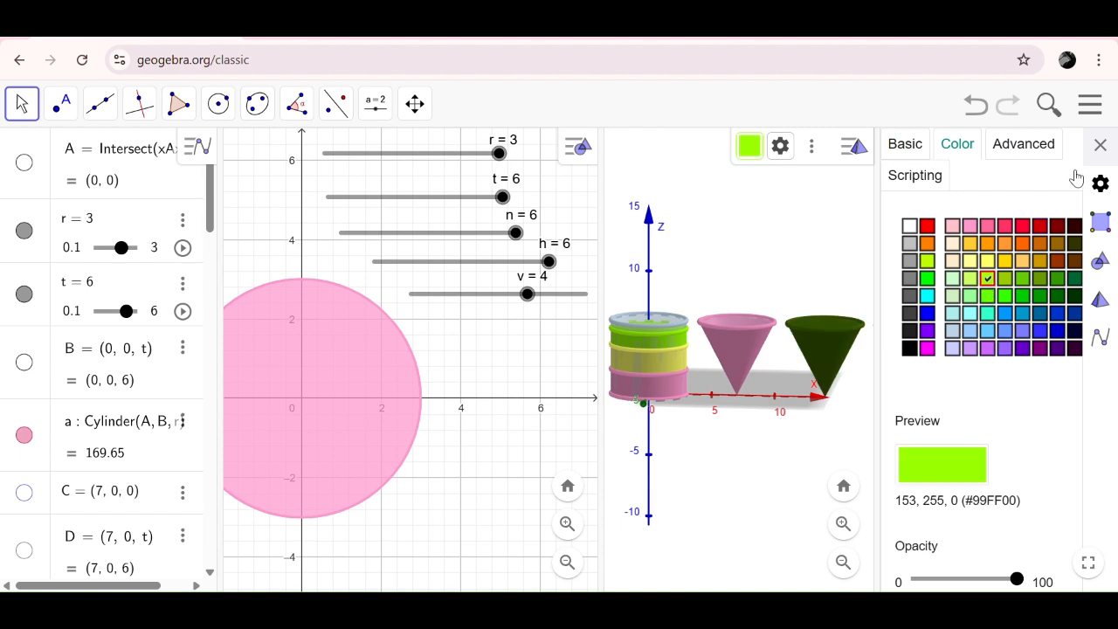
click(1101, 145)
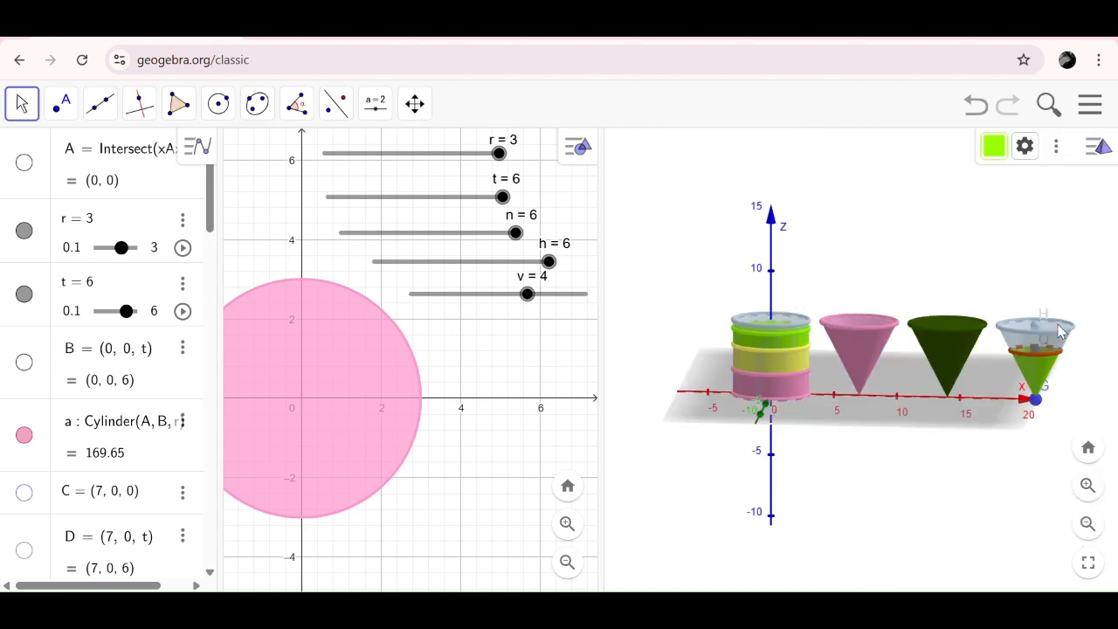
- Color the top circle of the filling cone at x = 21 #99FF00 at maximum opacity and set slider v to 6
click(1034, 361)
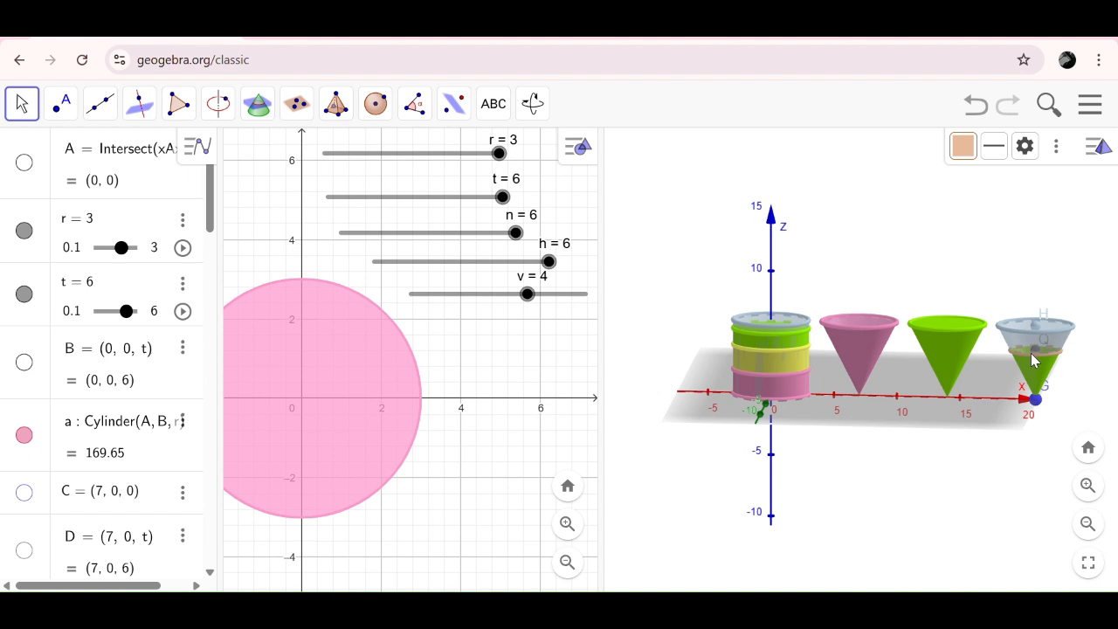
right_click(1033, 361)
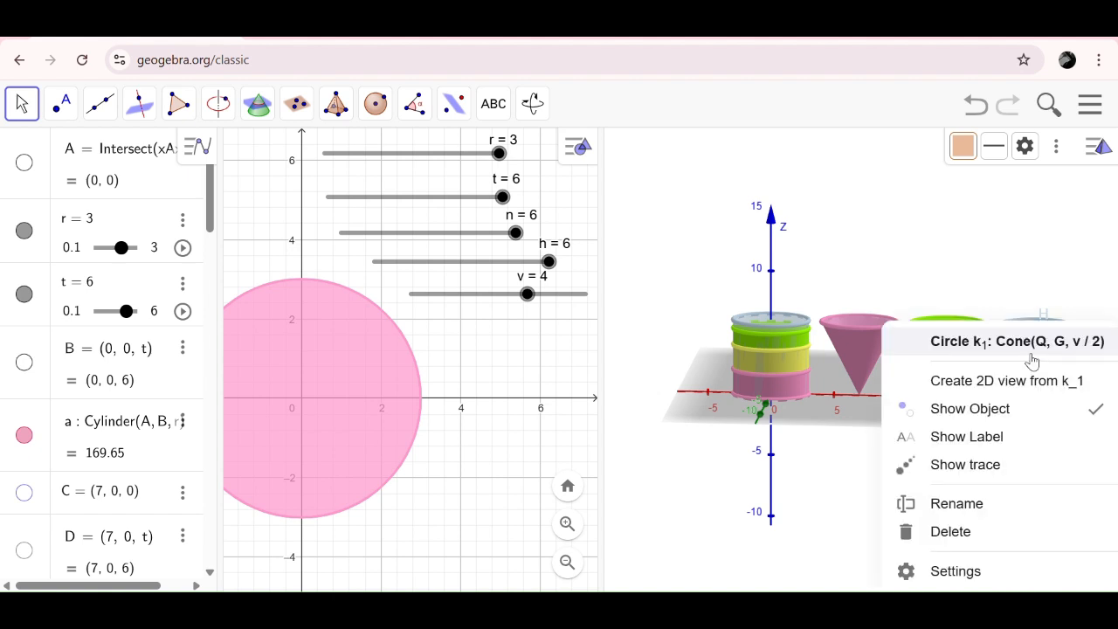
click(958, 574)
click(964, 143)
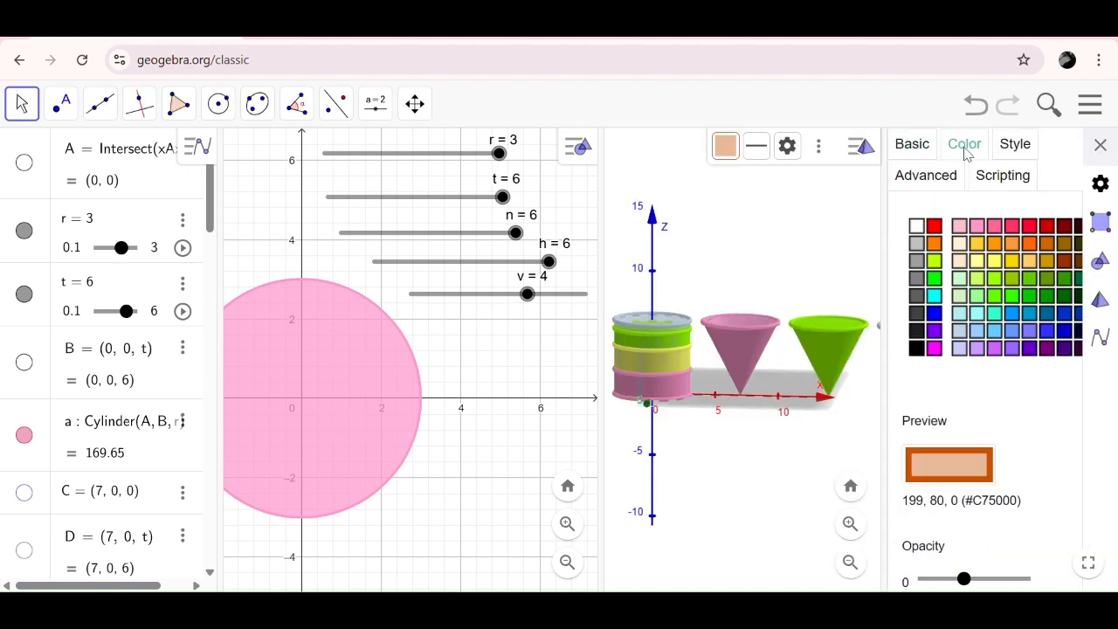
click(997, 278)
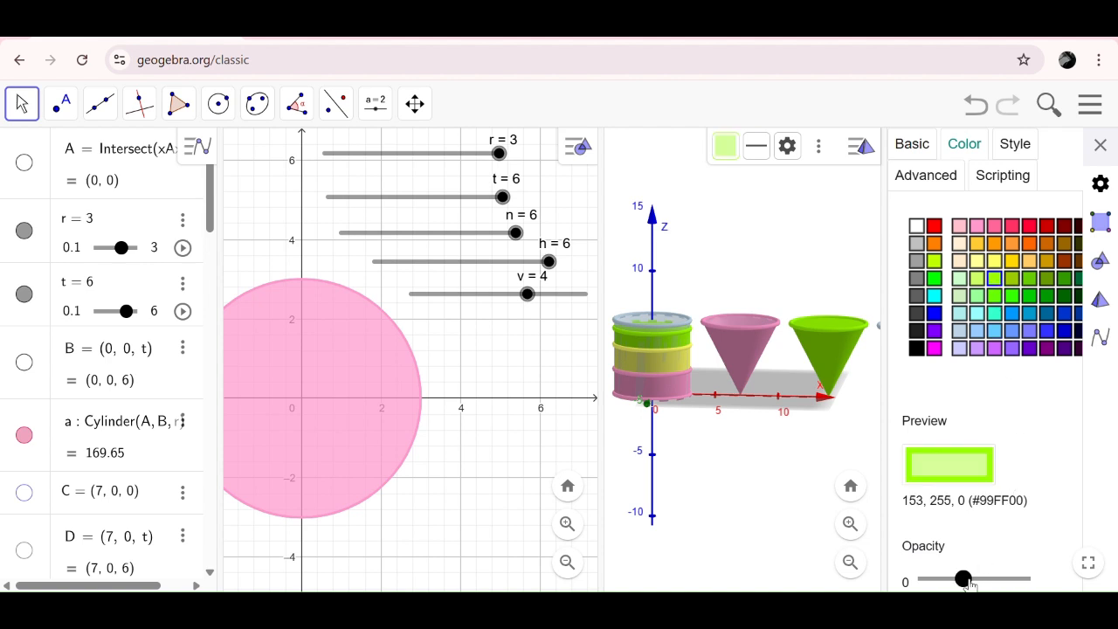
drag(964, 578, 1024, 578)
click(1101, 145)
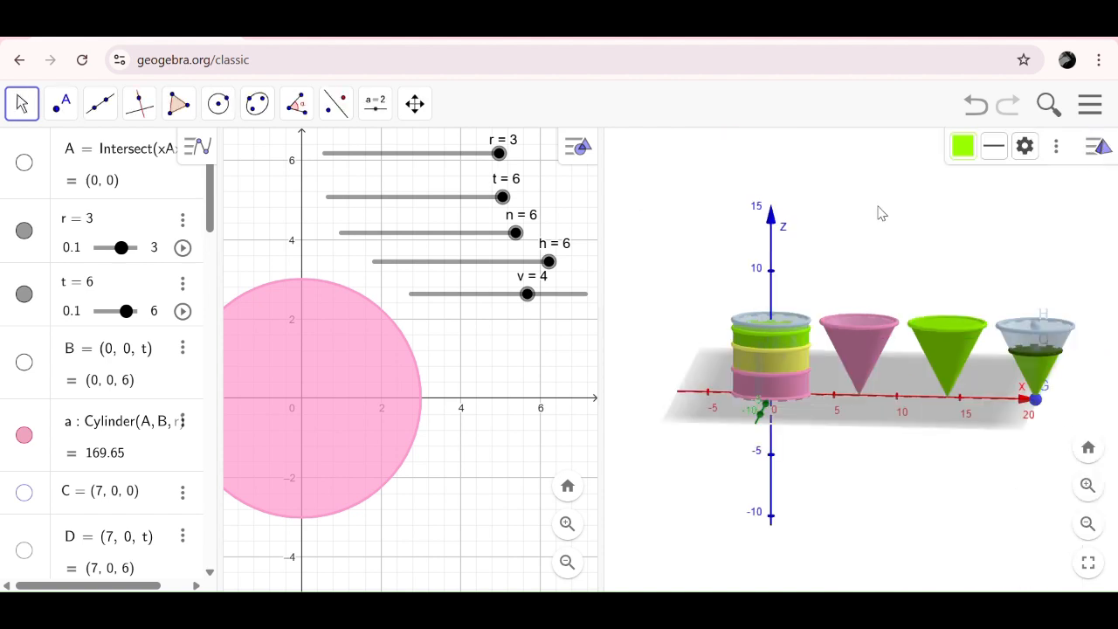
drag(527, 293, 582, 296)
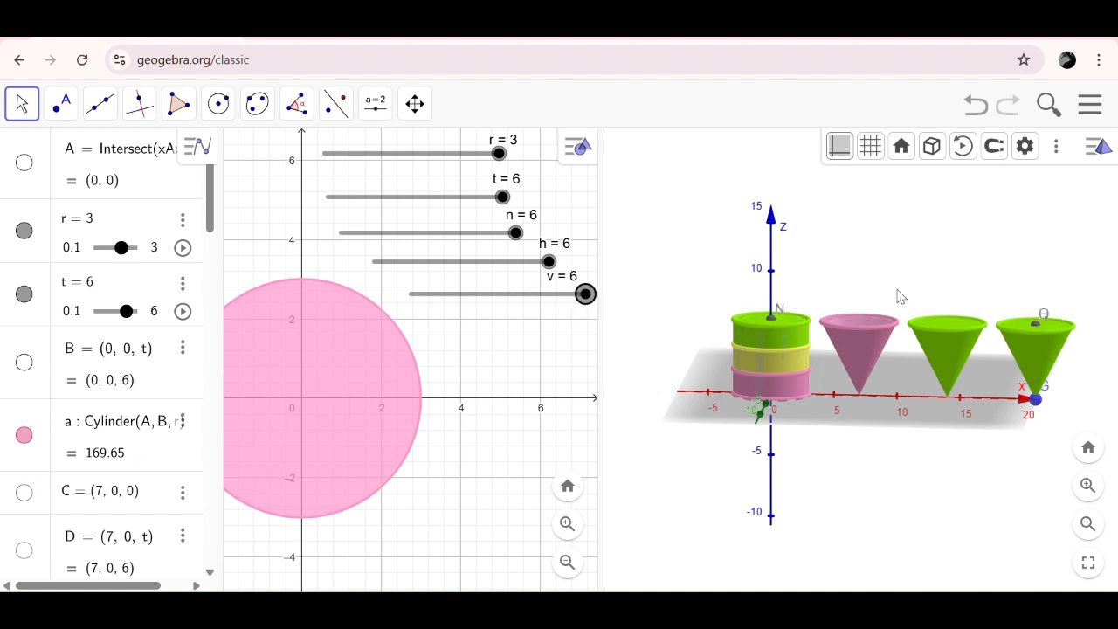
- Hide points Q, N and G from the 3D view
scroll(131, 489, down, 10)
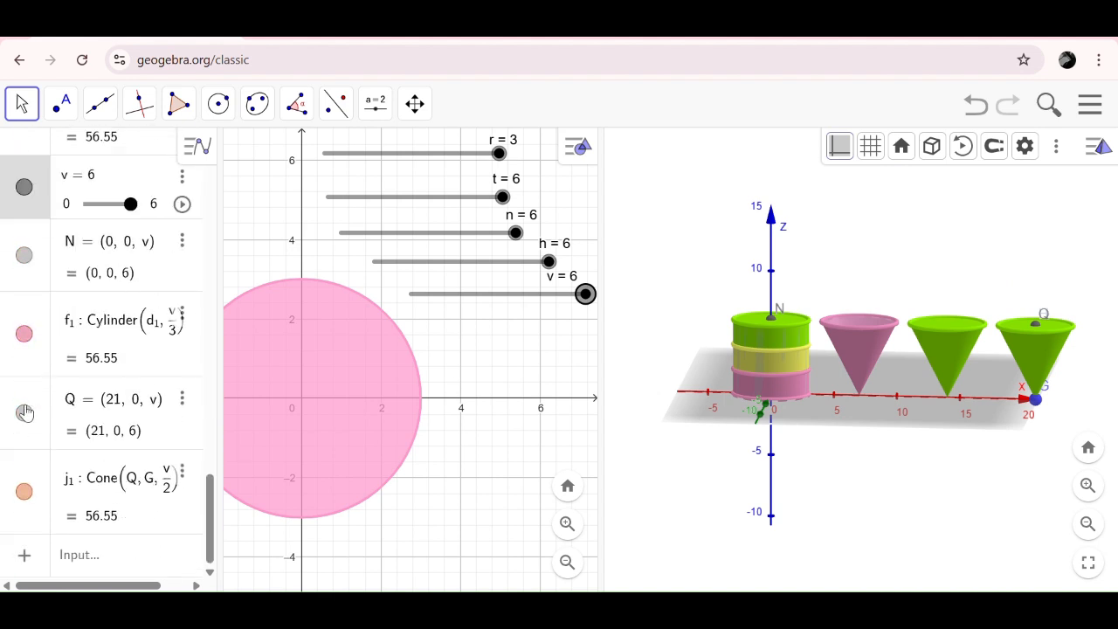
click(22, 258)
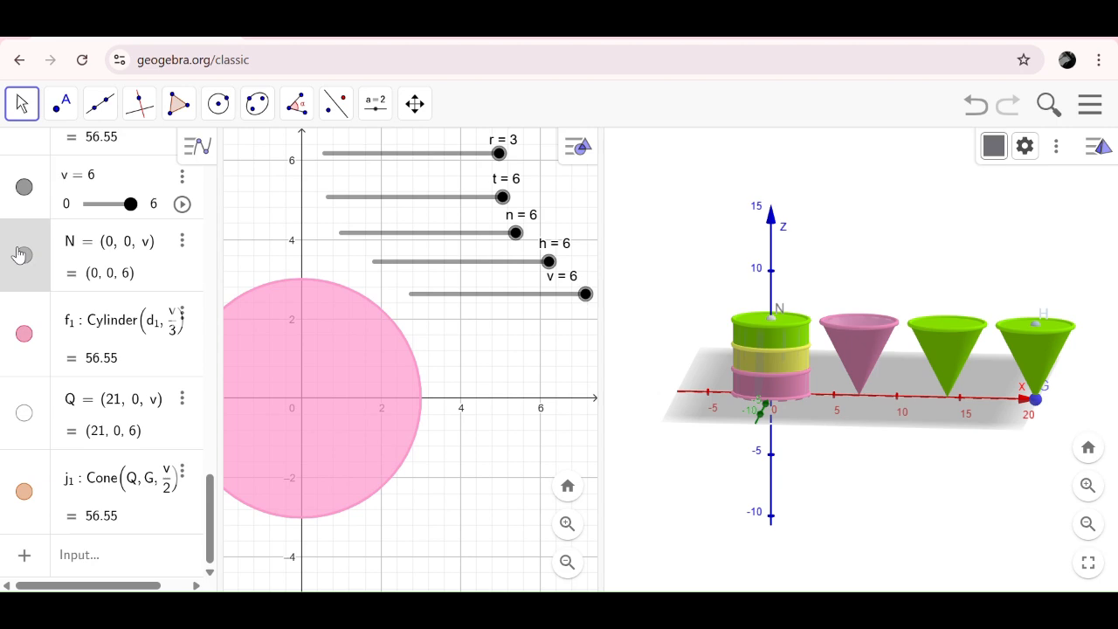
click(23, 255)
scroll(83, 262, up, 10)
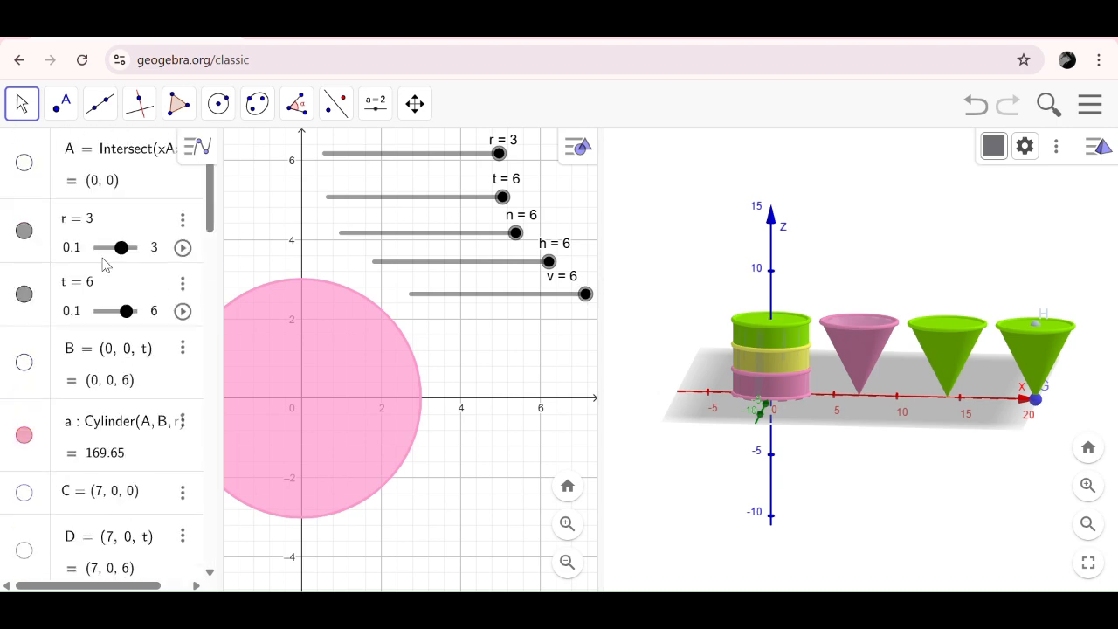
scroll(53, 449, down, 5)
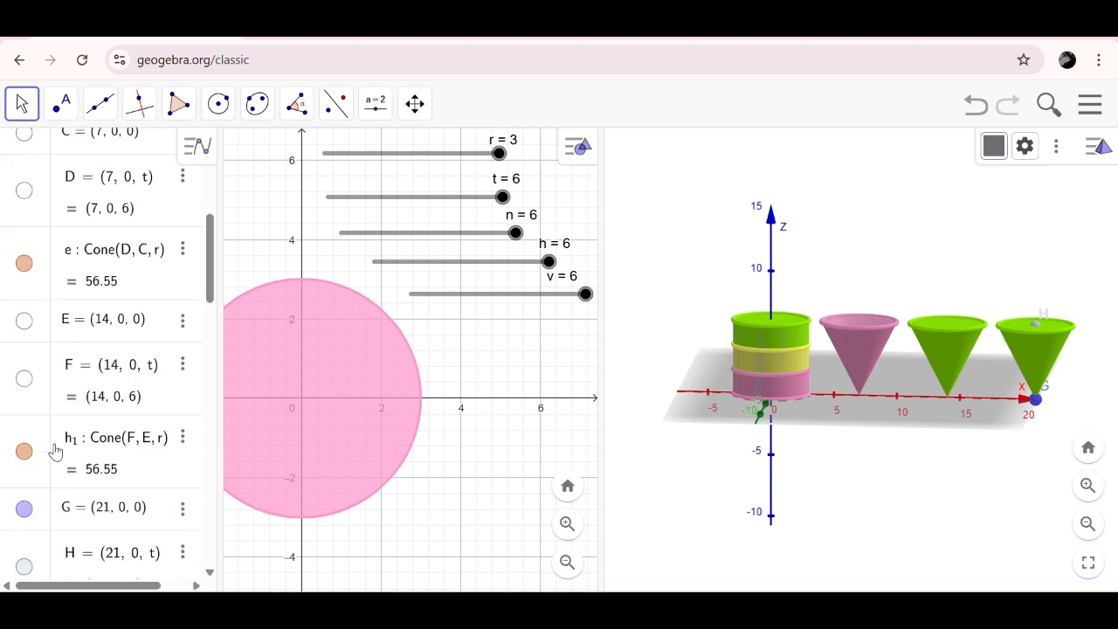
click(24, 434)
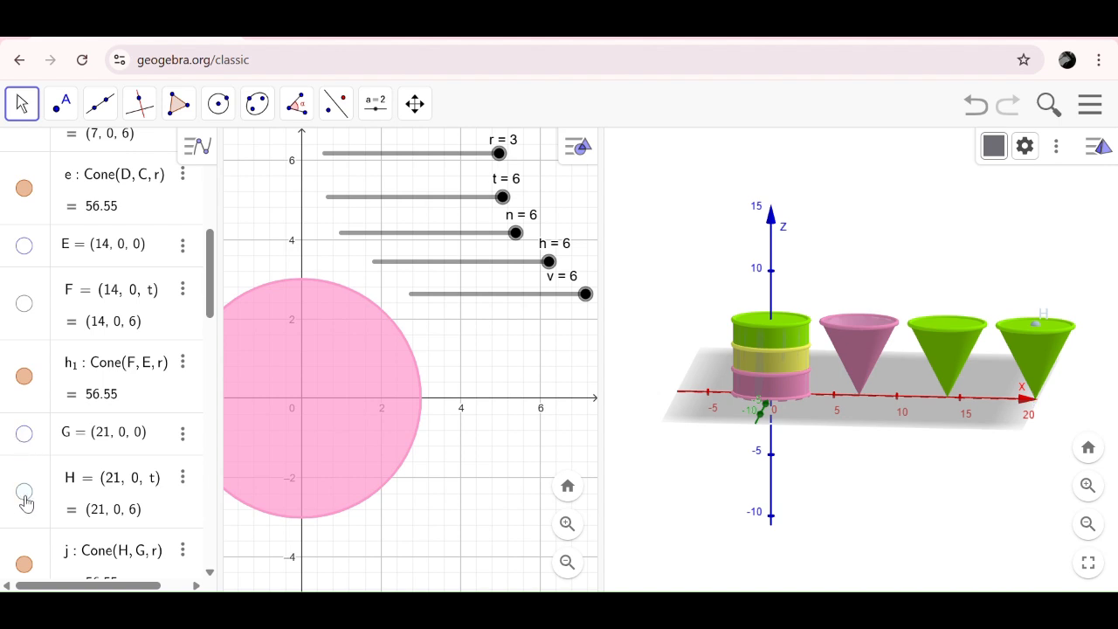